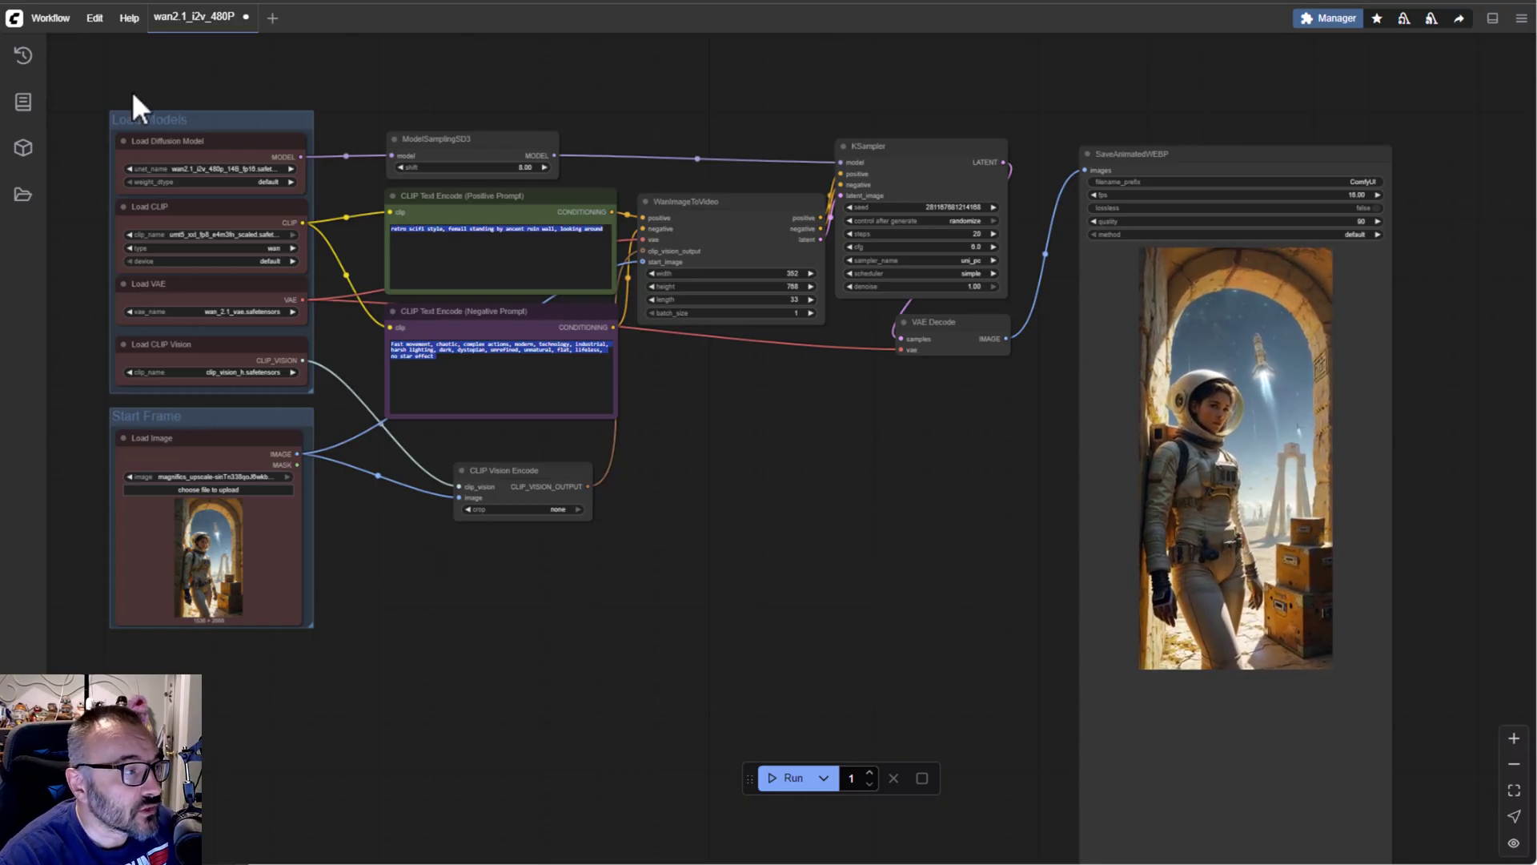
# Step: Check the installed ComfyUI version and system information on the About page, closing the settings when done
pyautogui.click(128, 18)
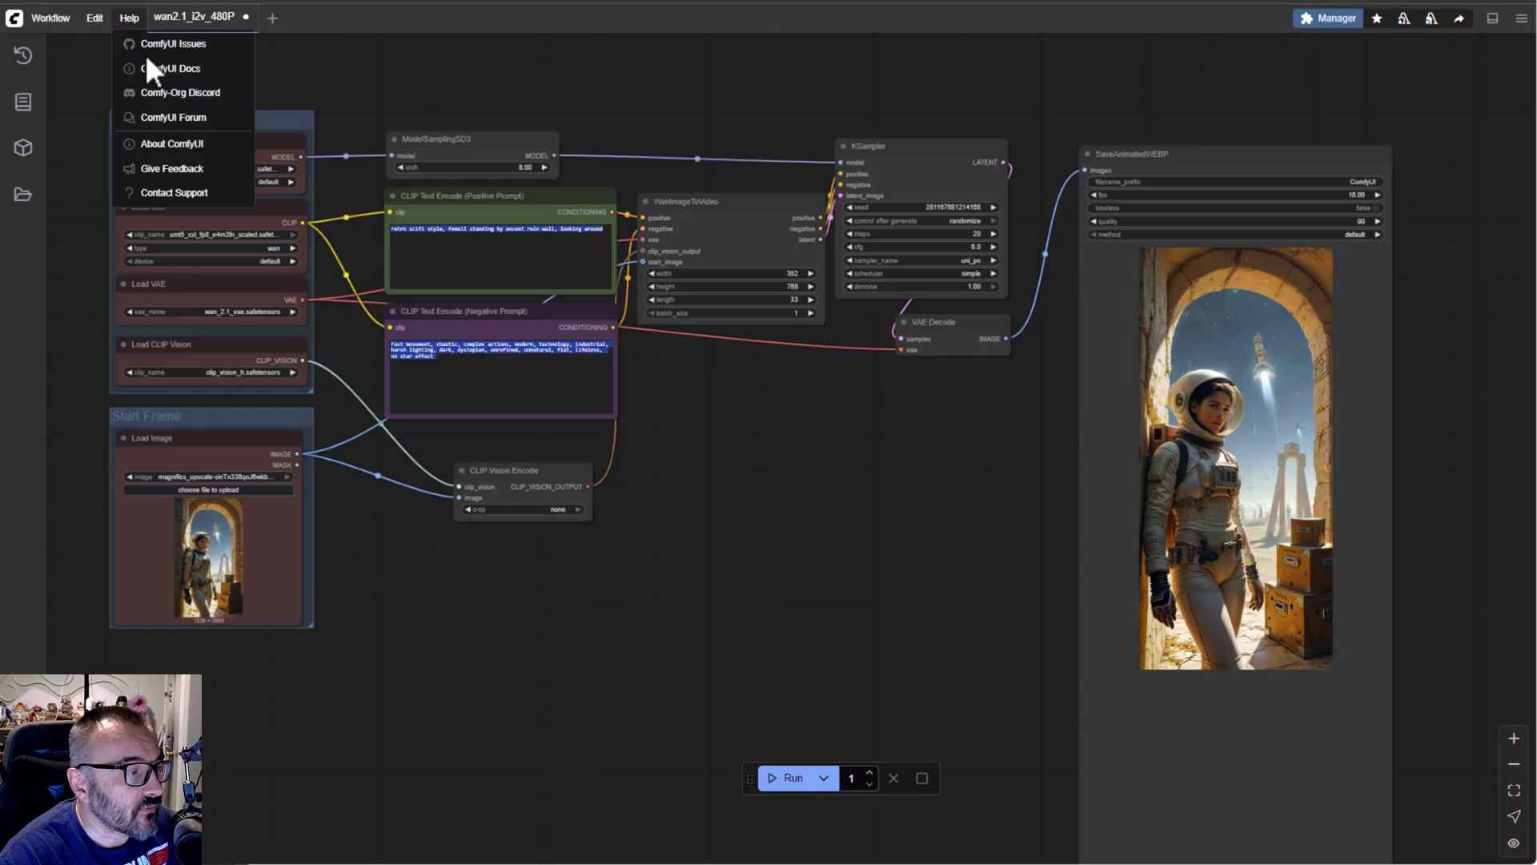
pyautogui.click(200, 144)
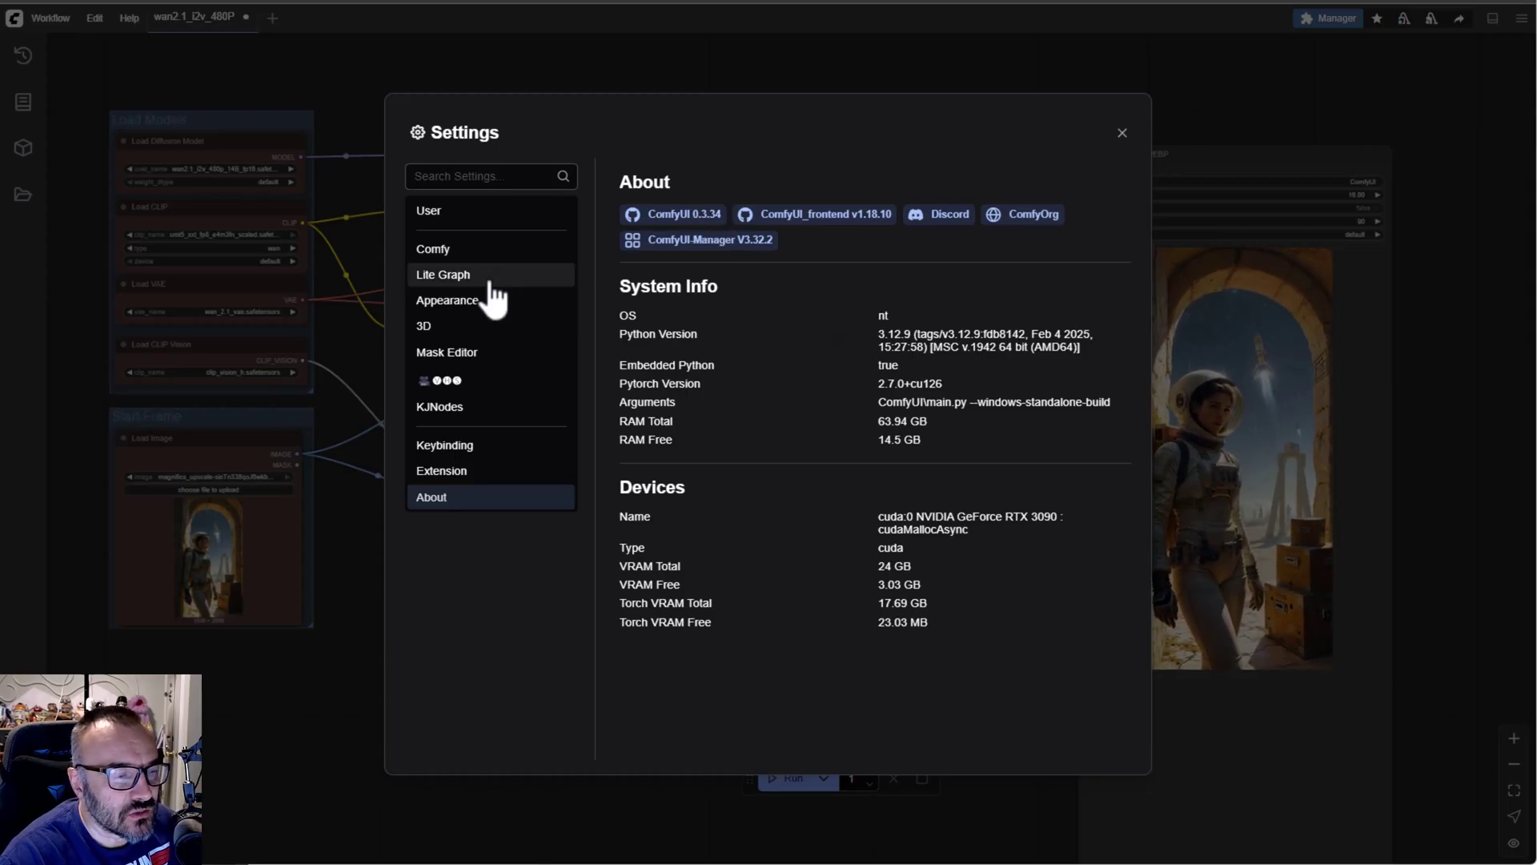
pyautogui.click(1122, 133)
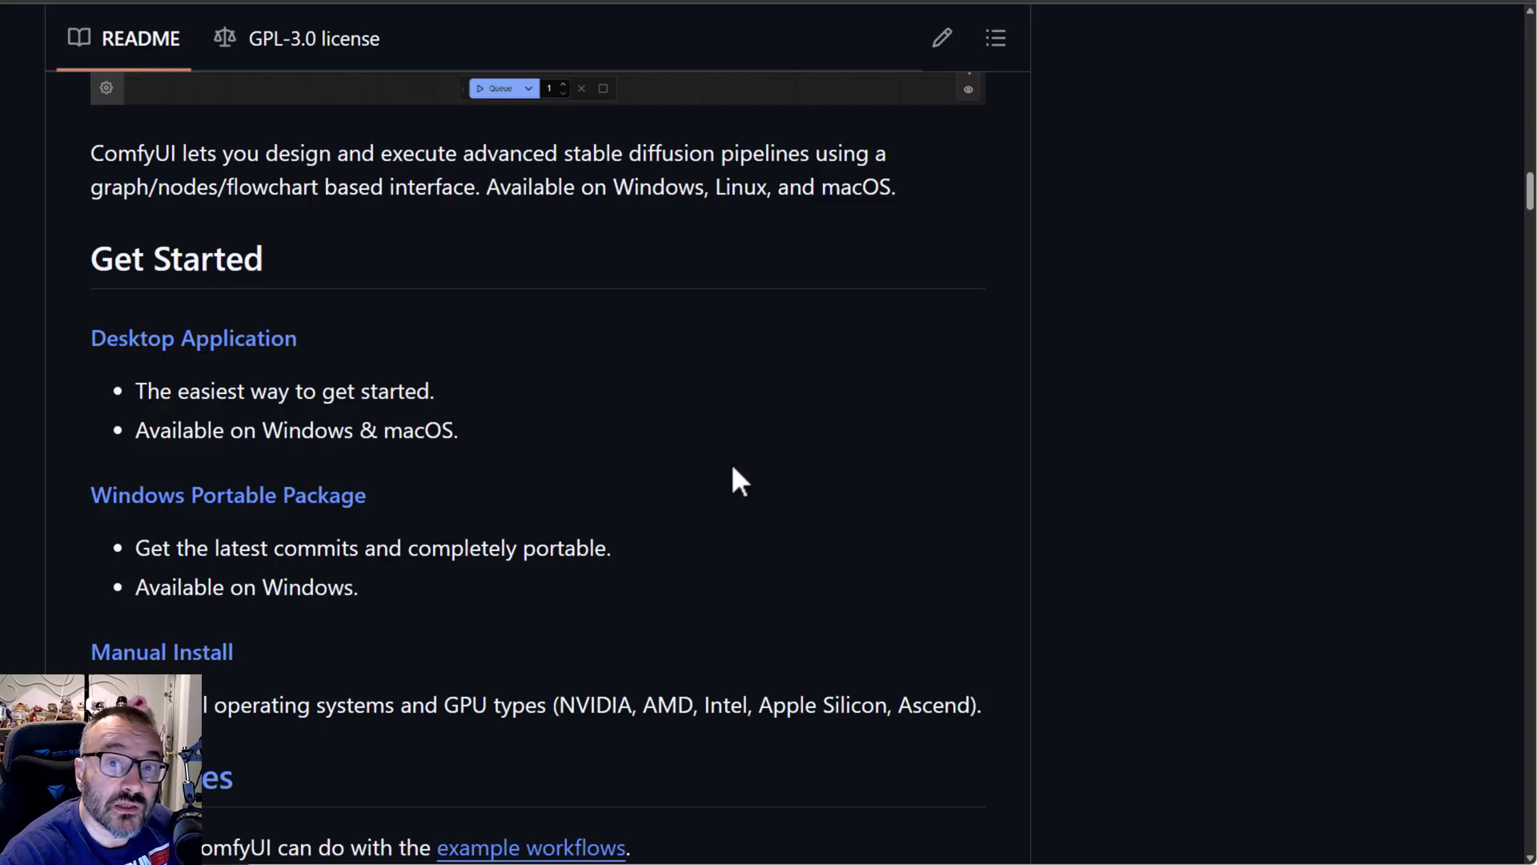
# Step: Review the installation options in the Get Started section of the ComfyUI README
pyautogui.scroll(-4, 978, 480)
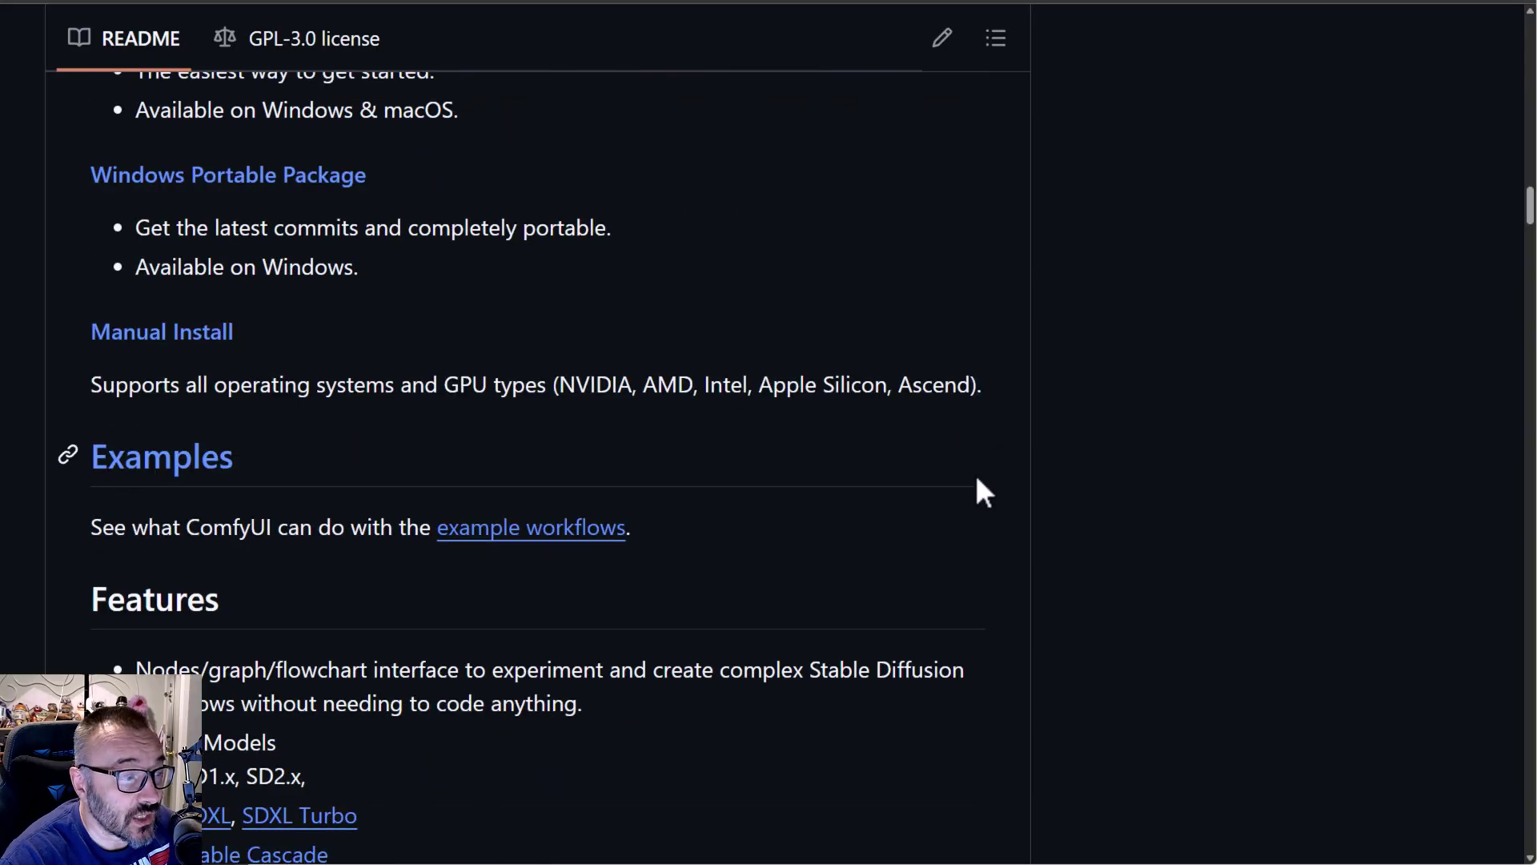
pyautogui.scroll(8, 833, 541)
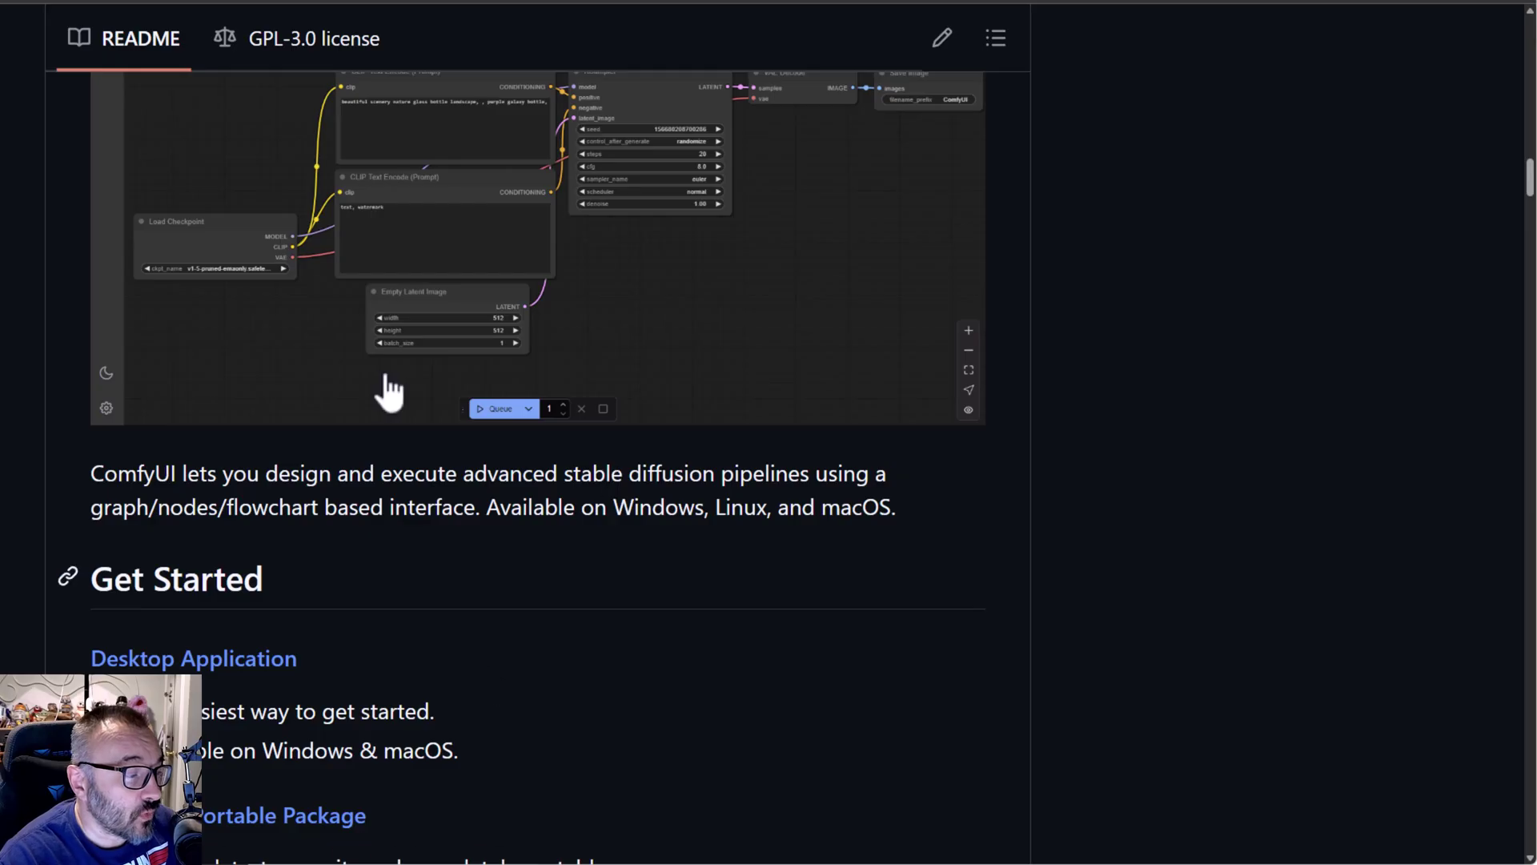
pyautogui.scroll(-2, 387, 387)
pyautogui.scroll(-4, 491, 542)
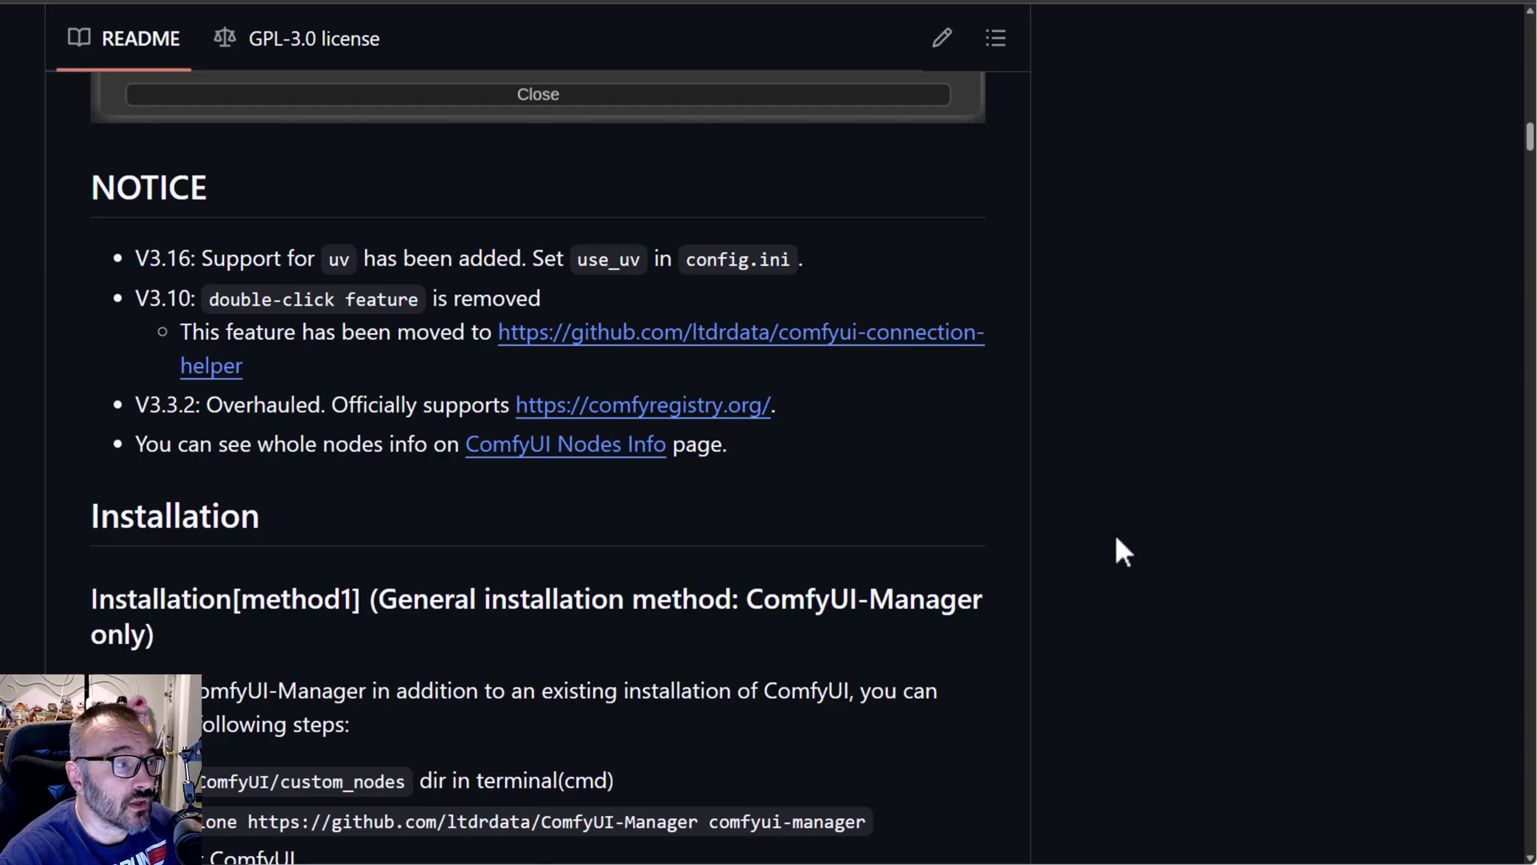
# Step: Read the ComfyUI-Manager README's introduction and its installation instructions for general and portable ComfyUI setups
pyautogui.scroll(10, 1113, 531)
pyautogui.scroll(-3, 1113, 531)
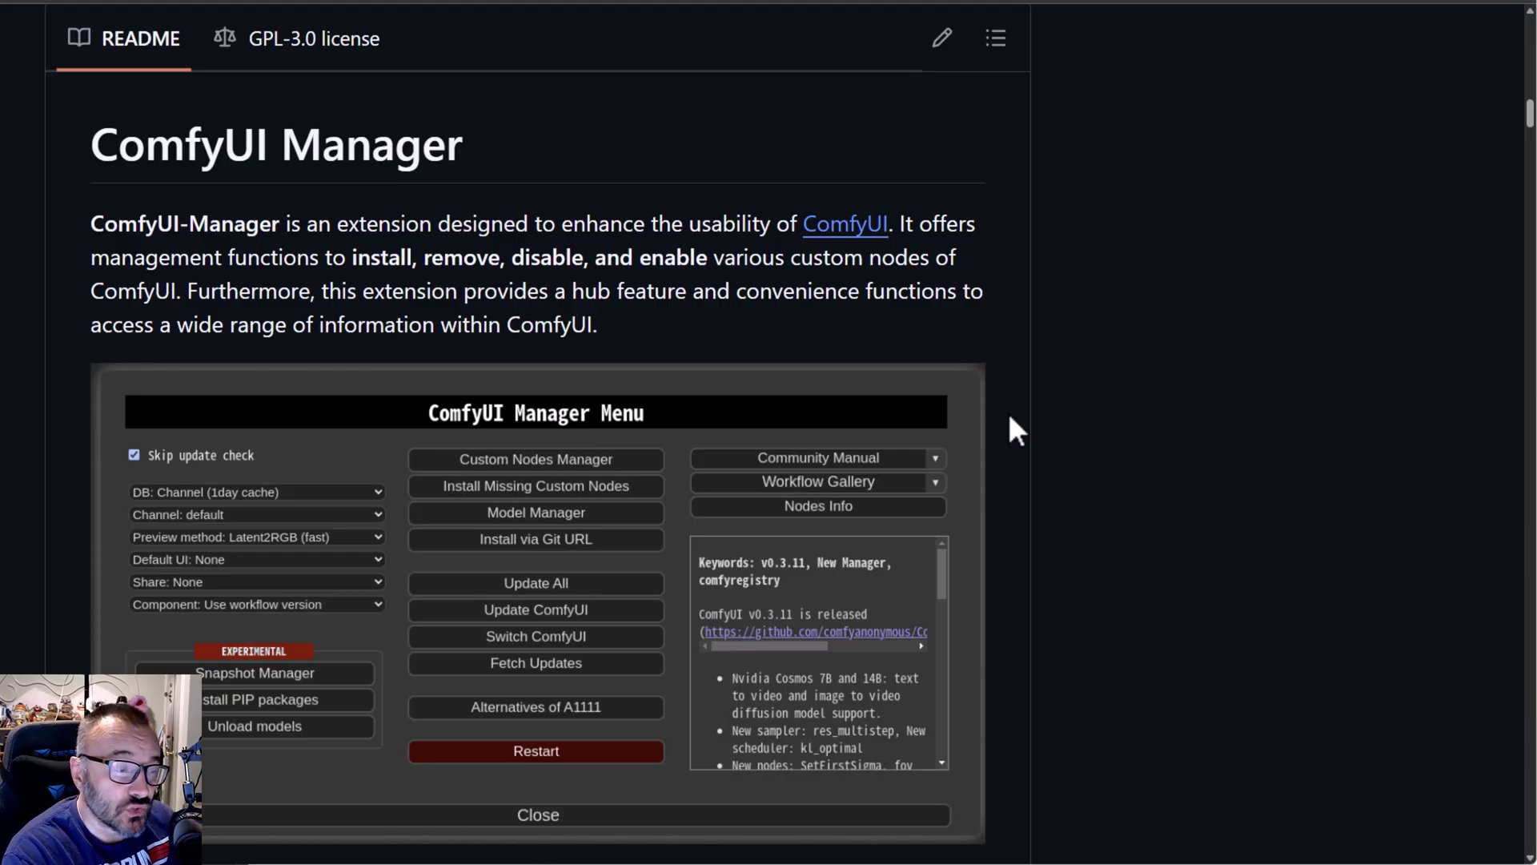
pyautogui.scroll(-8, 935, 436)
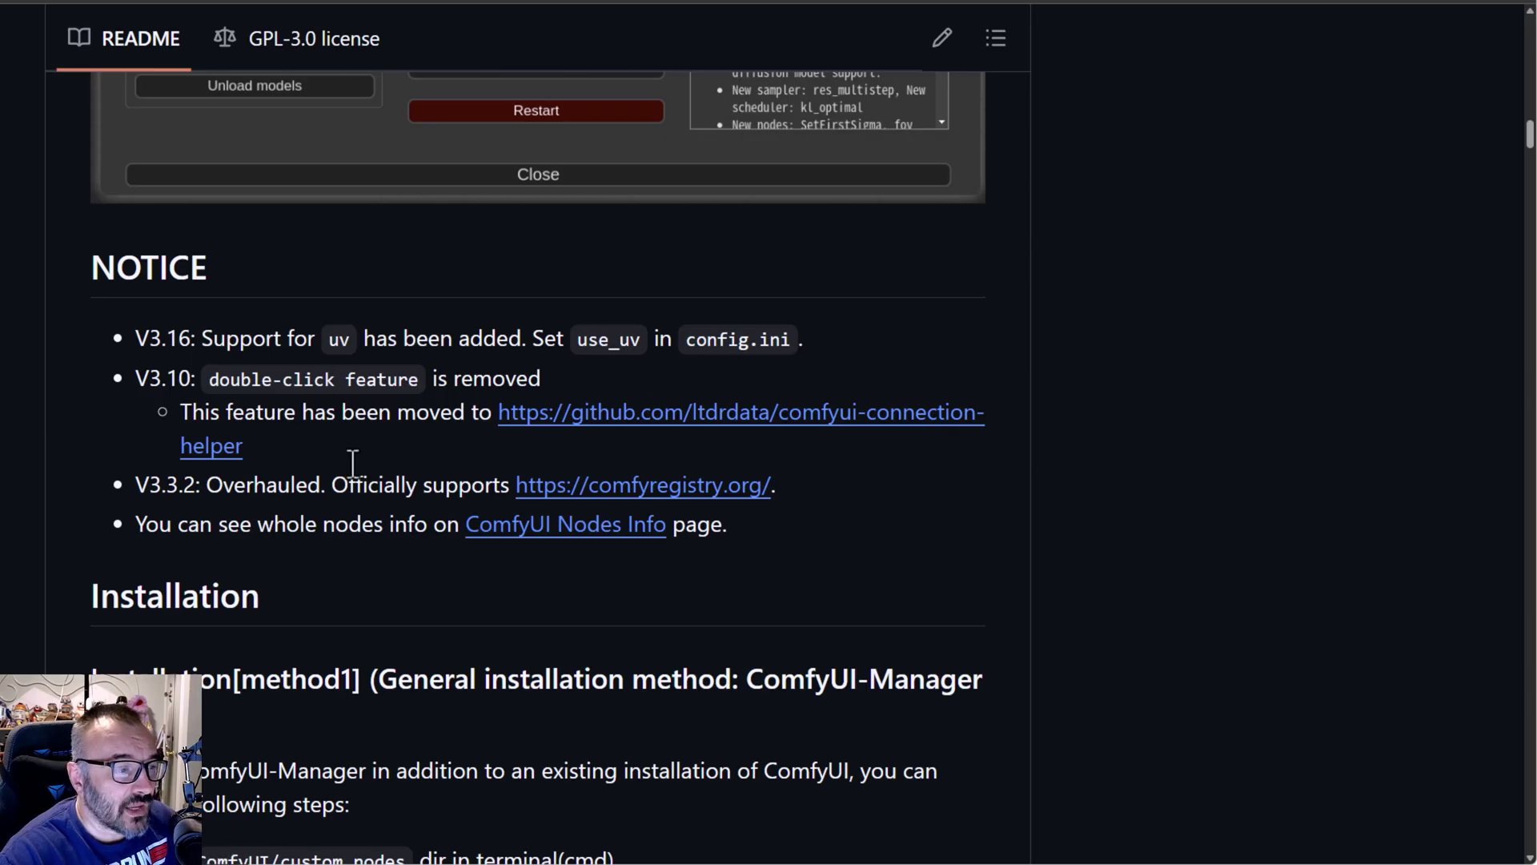
pyautogui.scroll(-3, 180, 371)
pyautogui.scroll(-4, 180, 371)
pyautogui.moveTo(861, 599); pyautogui.dragTo(92, 240)
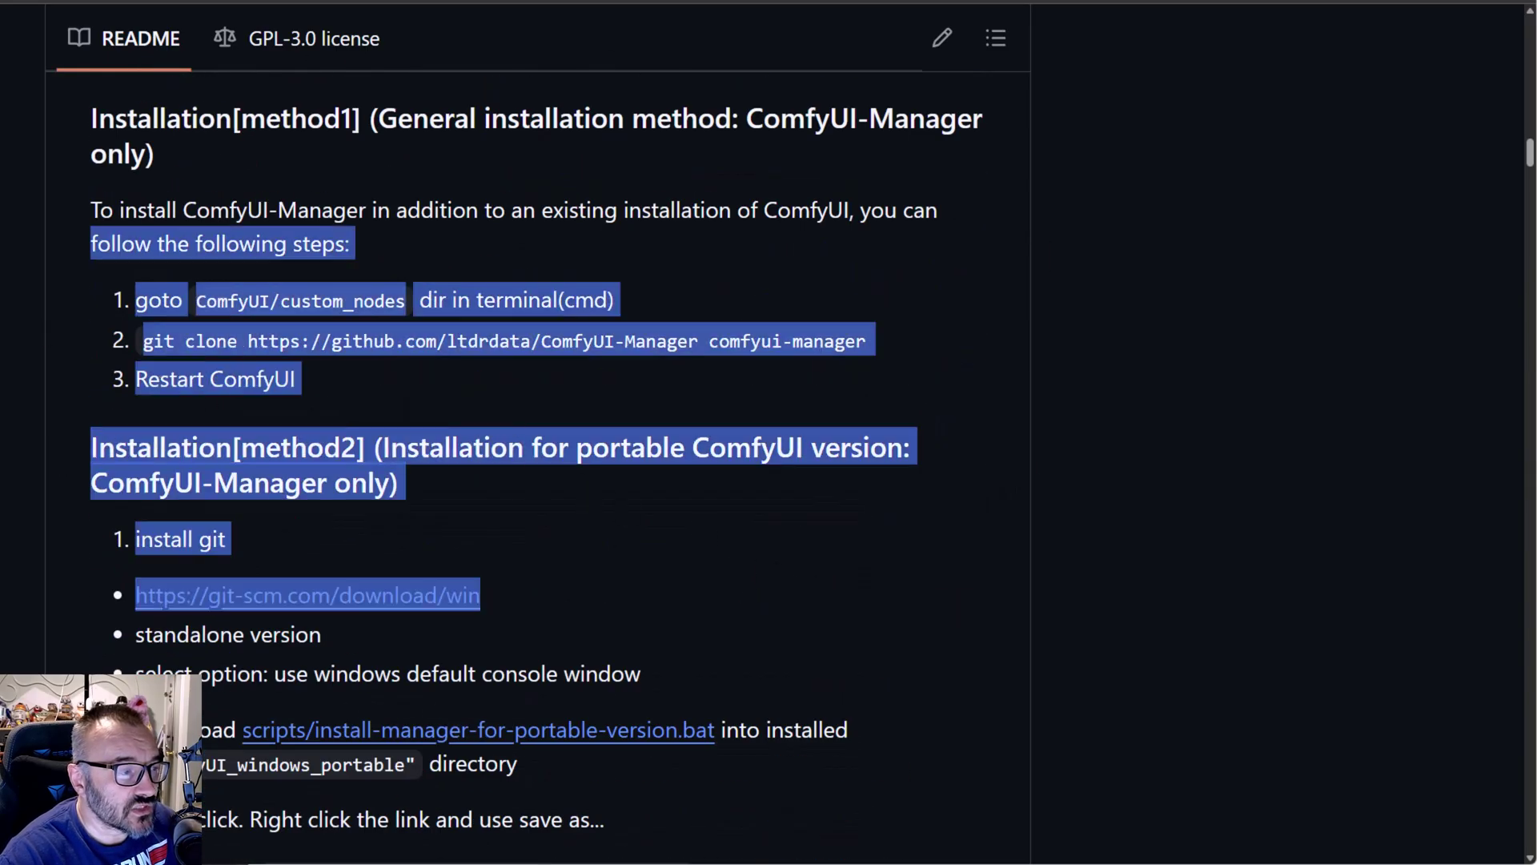
pyautogui.click(853, 578)
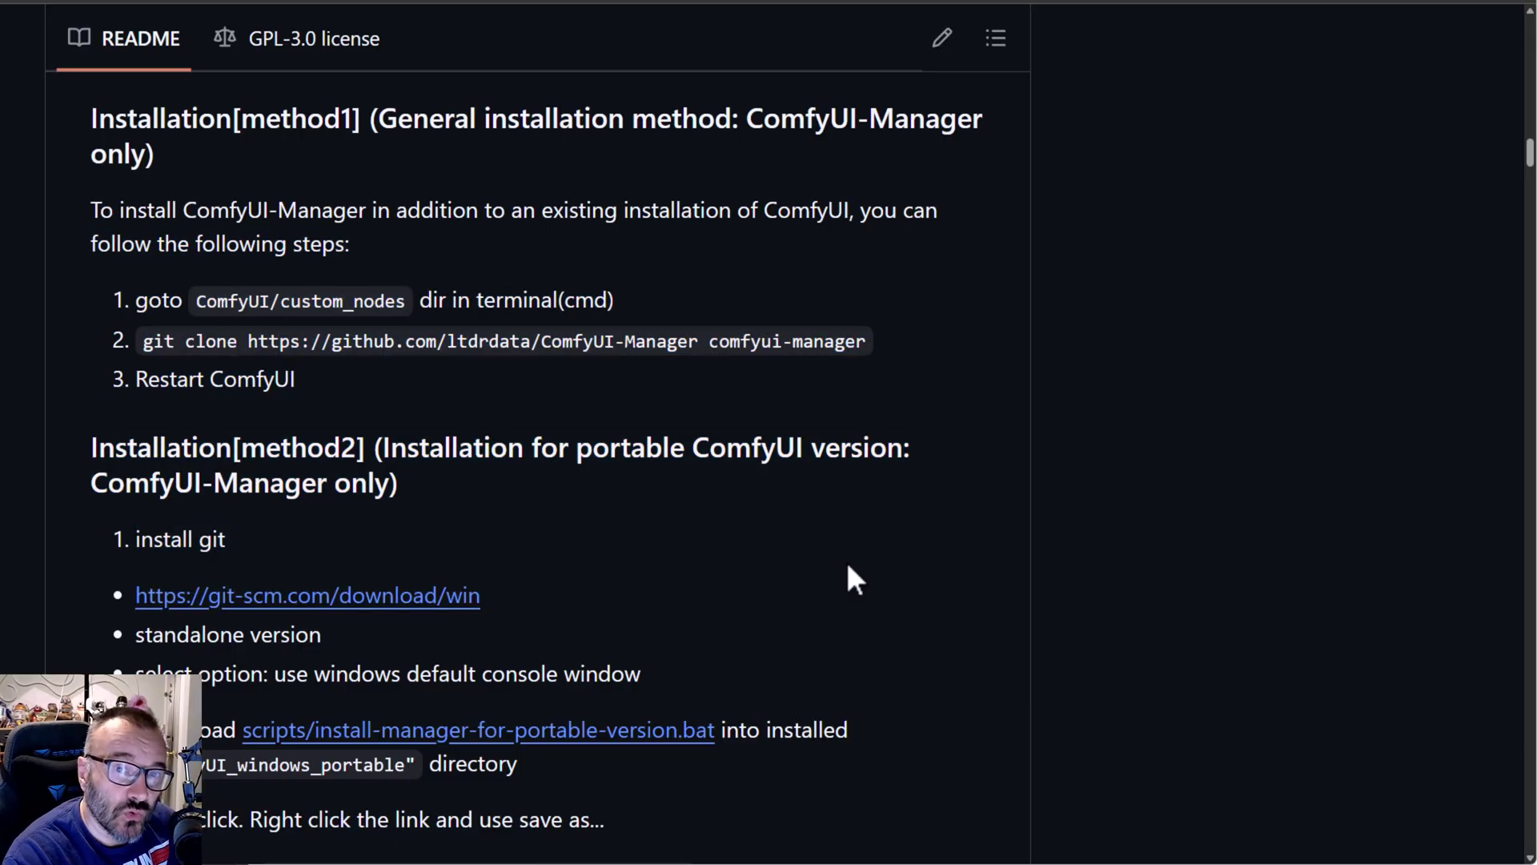
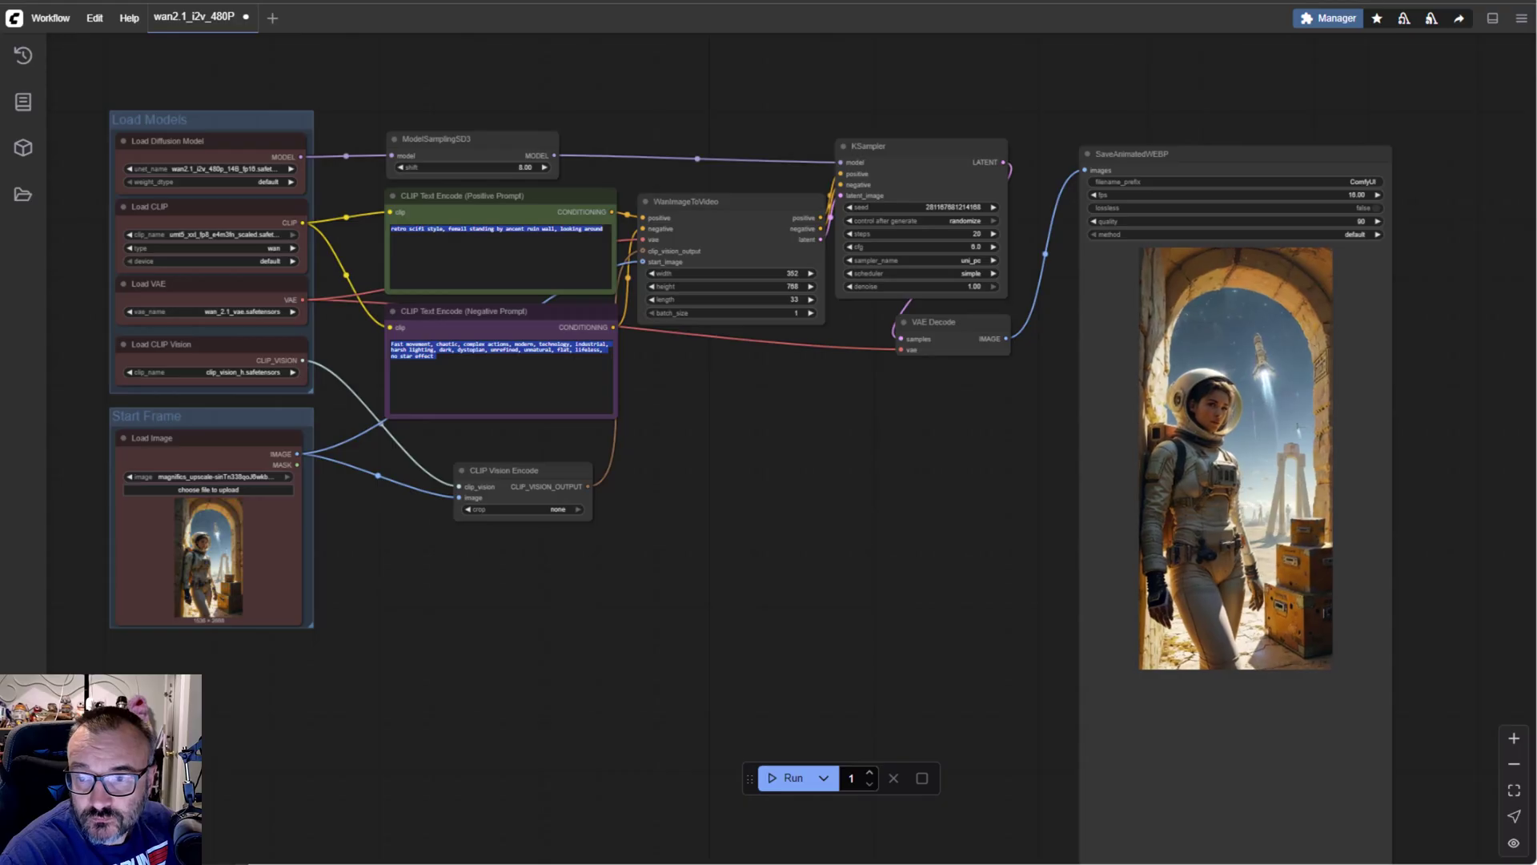
# Step: Examine the nodes of the wan2.1_t2v workflow, from the model loaders to the animated WEBP and WEBM outputs
pyautogui.moveTo(0, 396); pyautogui.dragTo(929, 536)
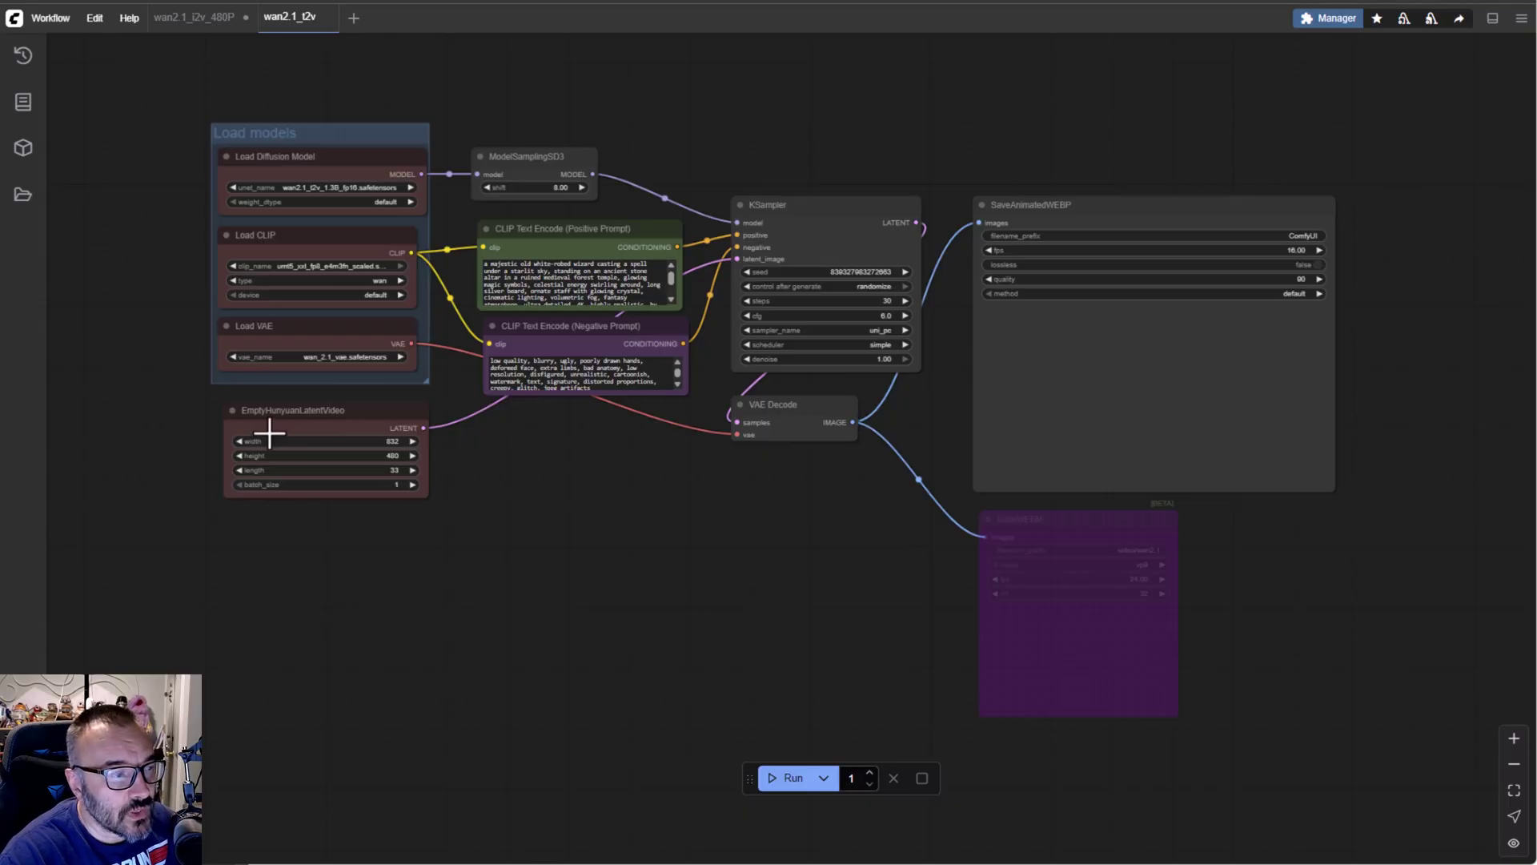
pyautogui.scroll(2, 1209, 544)
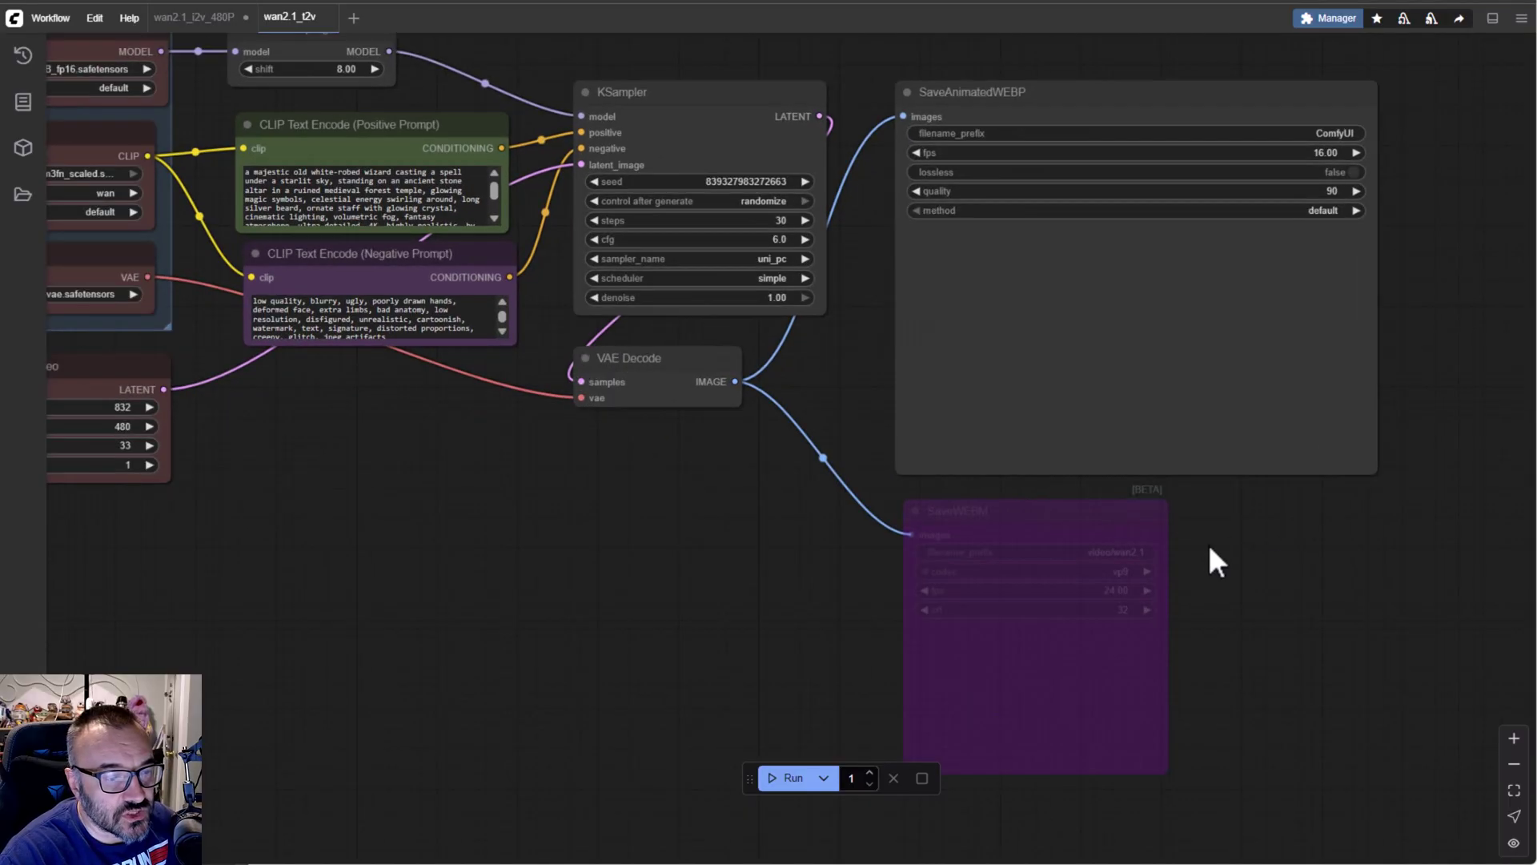
pyautogui.moveTo(484, 566); pyautogui.dragTo(285, 108)
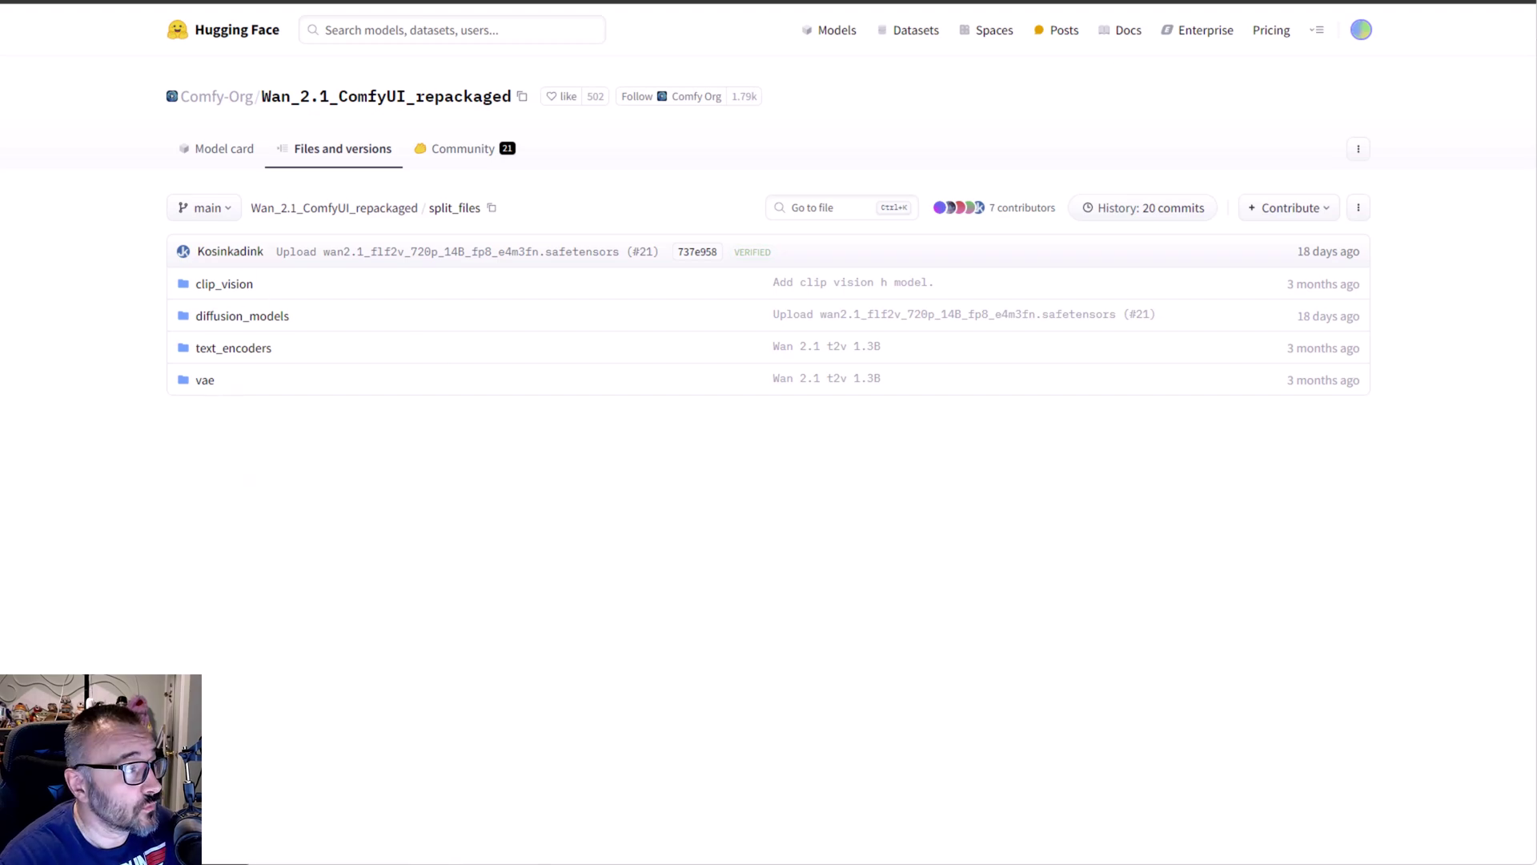
# Step: Switch to File Explorer and inspect the clip_vision and diffusion_models subfolders of H:\models
pyautogui.hotkey('alt', 'Tab')
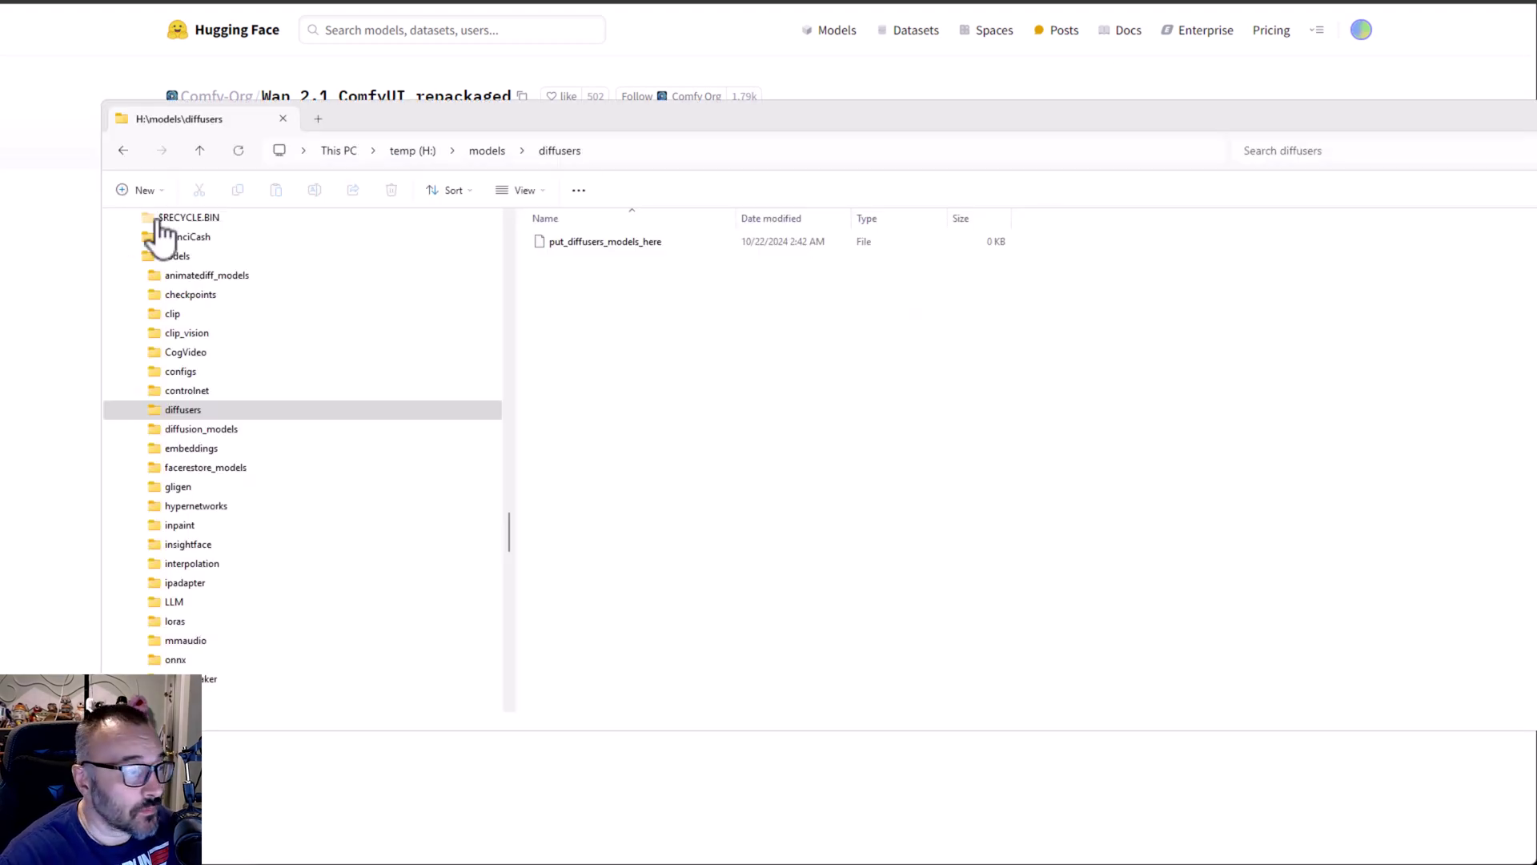
pyautogui.click(177, 258)
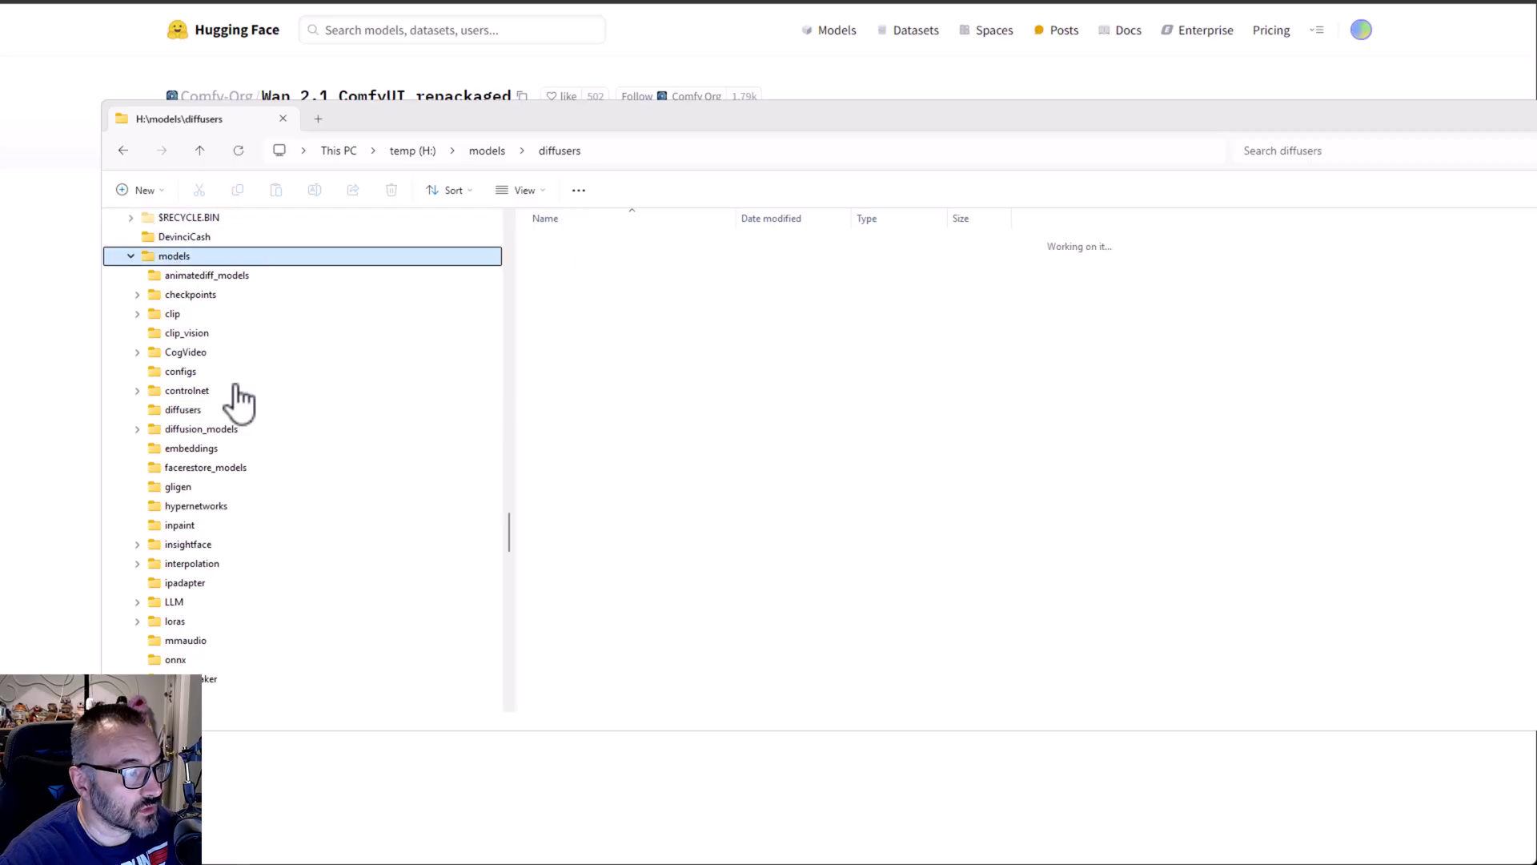
pyautogui.scroll(-1, 231, 300)
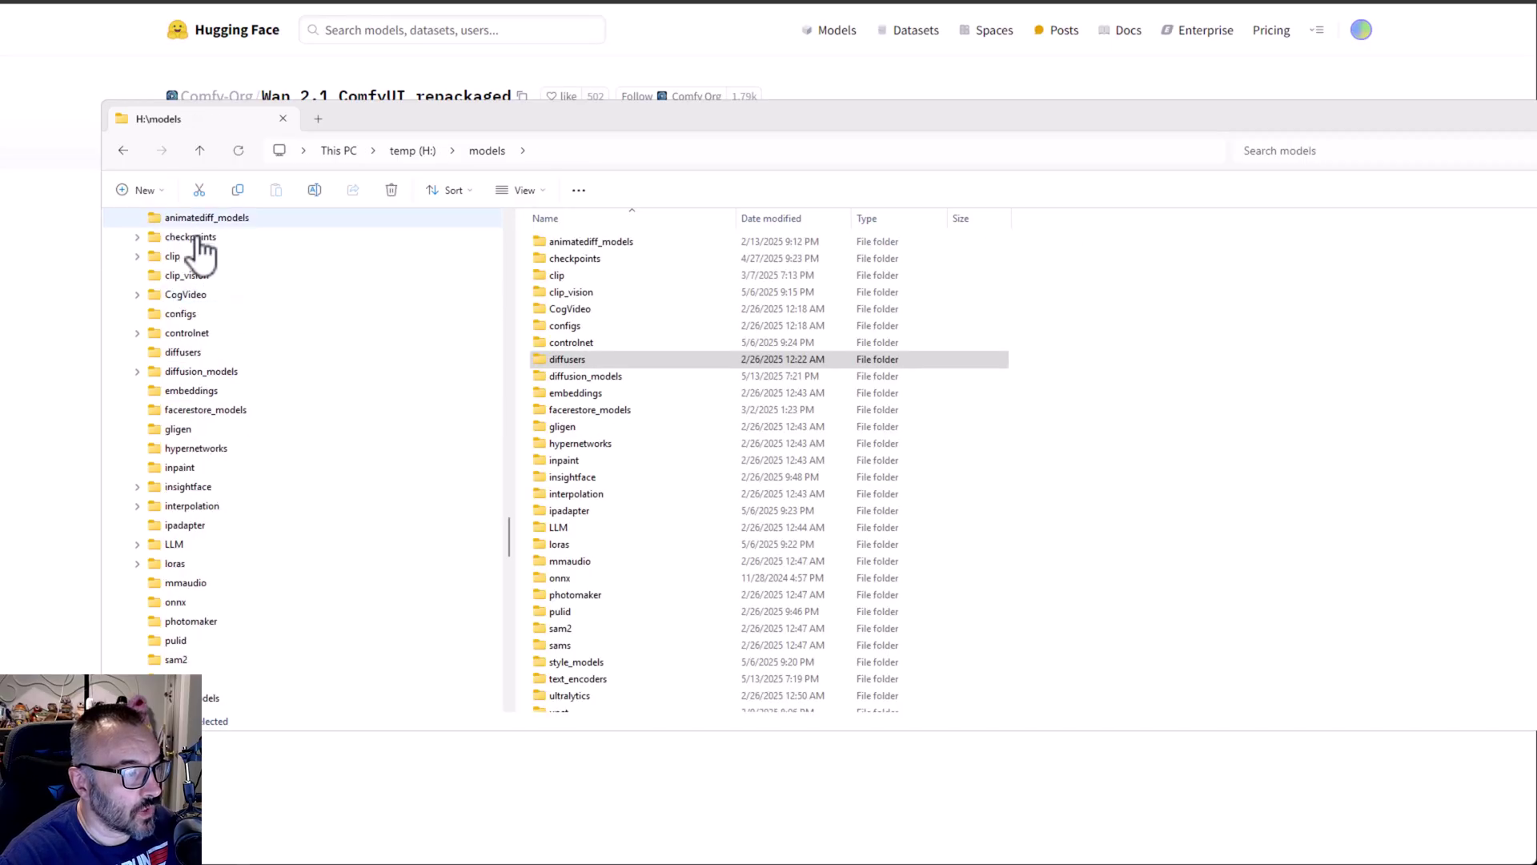
pyautogui.click(200, 277)
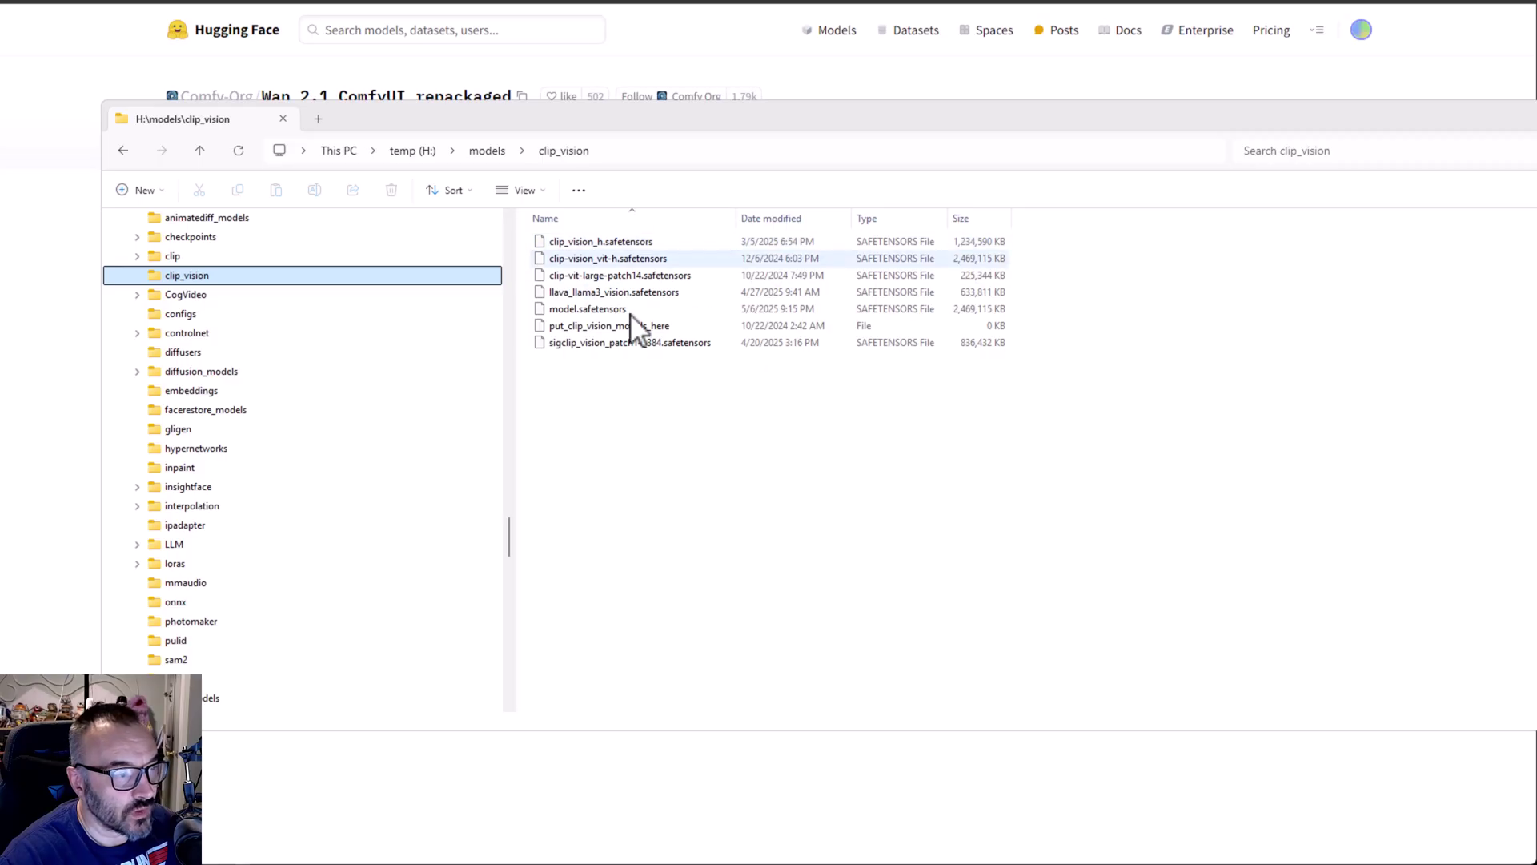
pyautogui.click(202, 371)
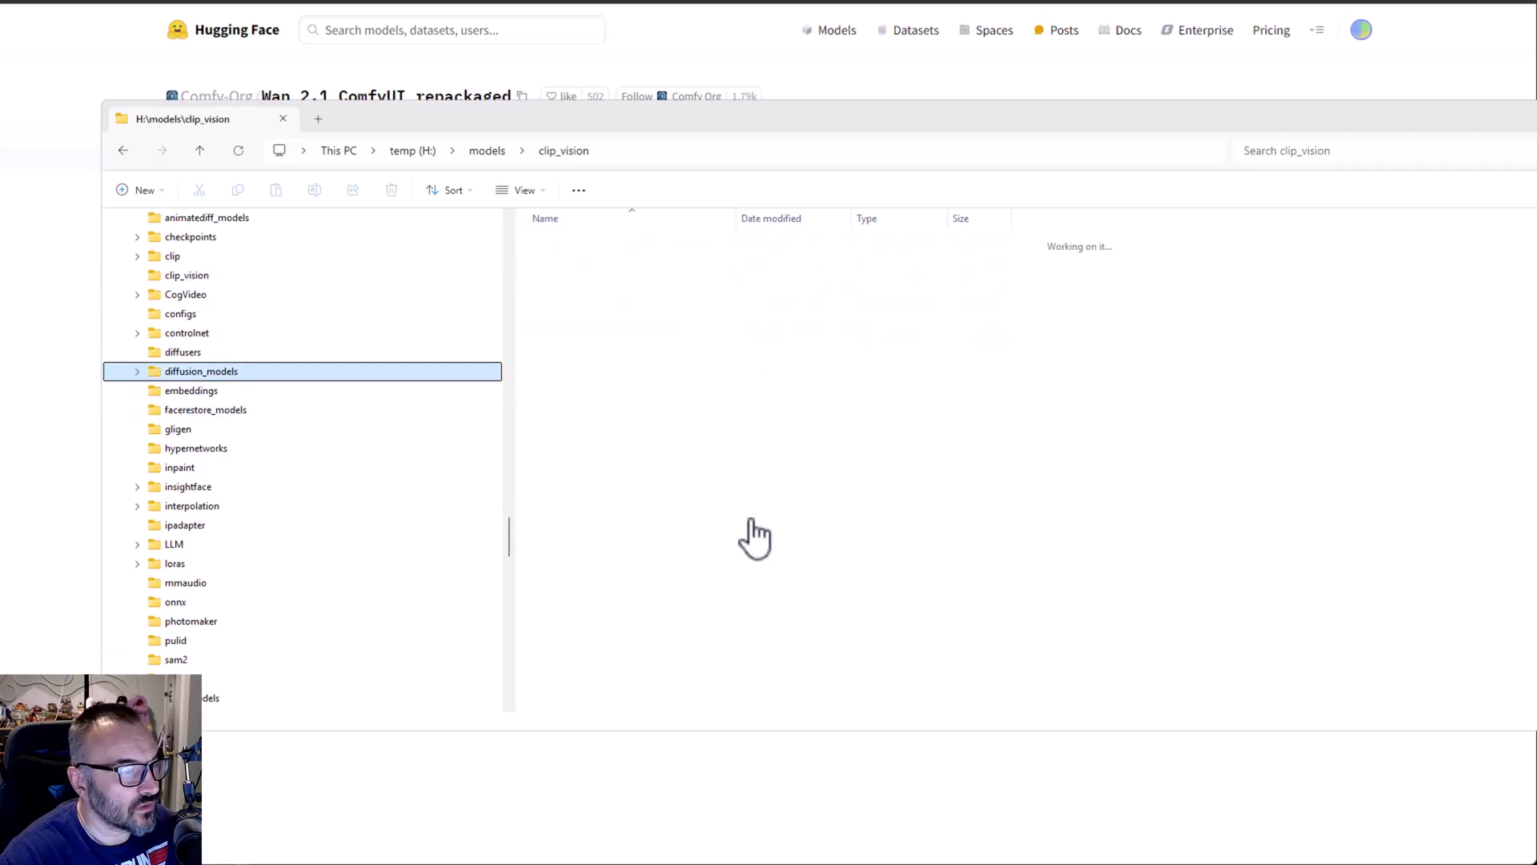
pyautogui.scroll(-1, 612, 409)
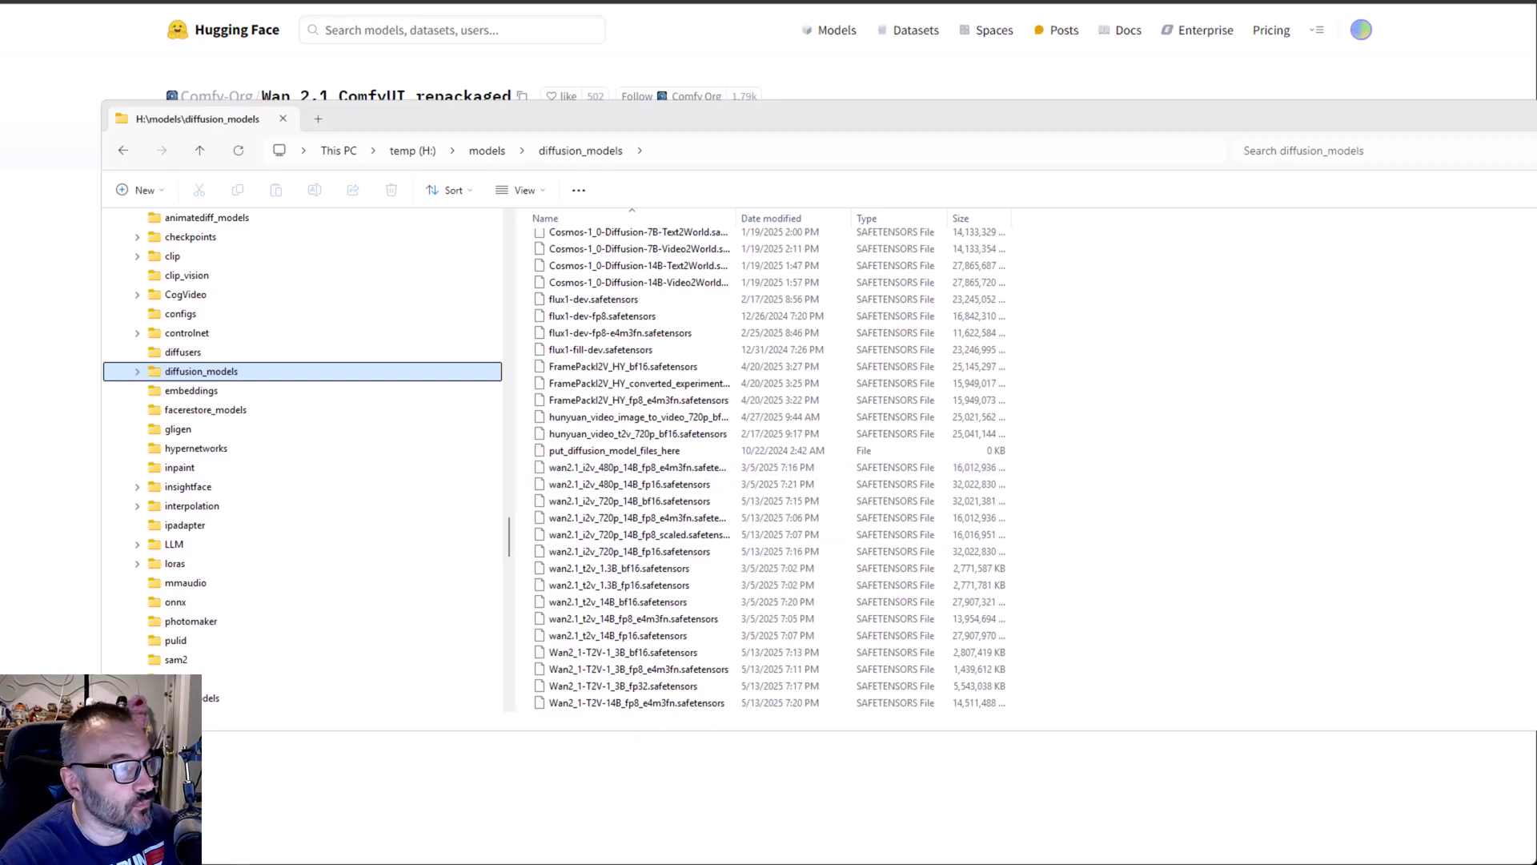
# Step: Compare the folders in the Hugging Face Wan_2.1_ComfyUI_repackaged repository with the local models folders, checking the contents of clip_vision
pyautogui.click(32, 232)
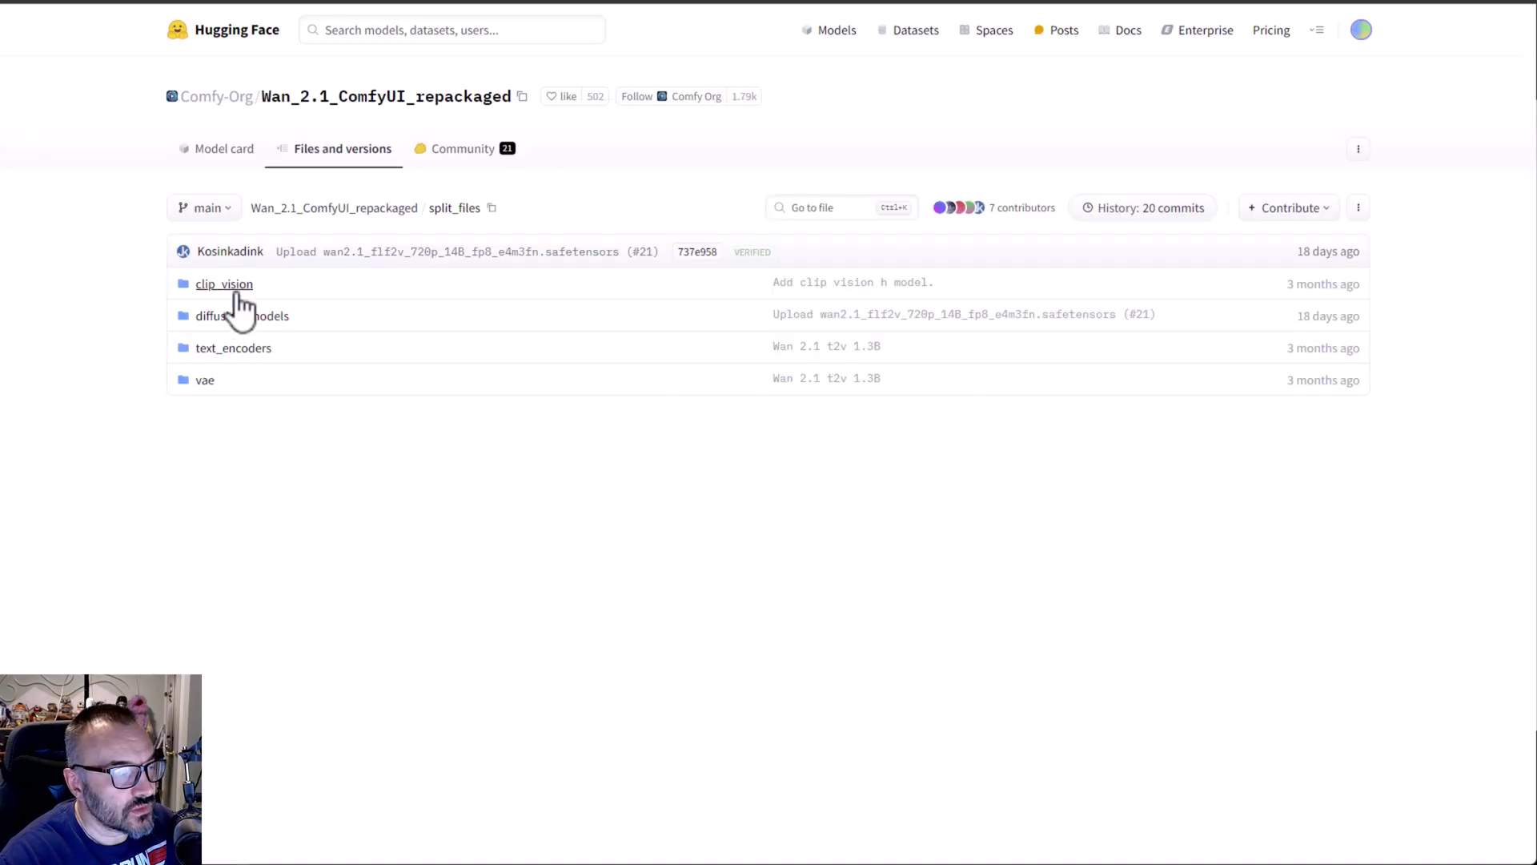
pyautogui.hotkey('alt', 'Tab')
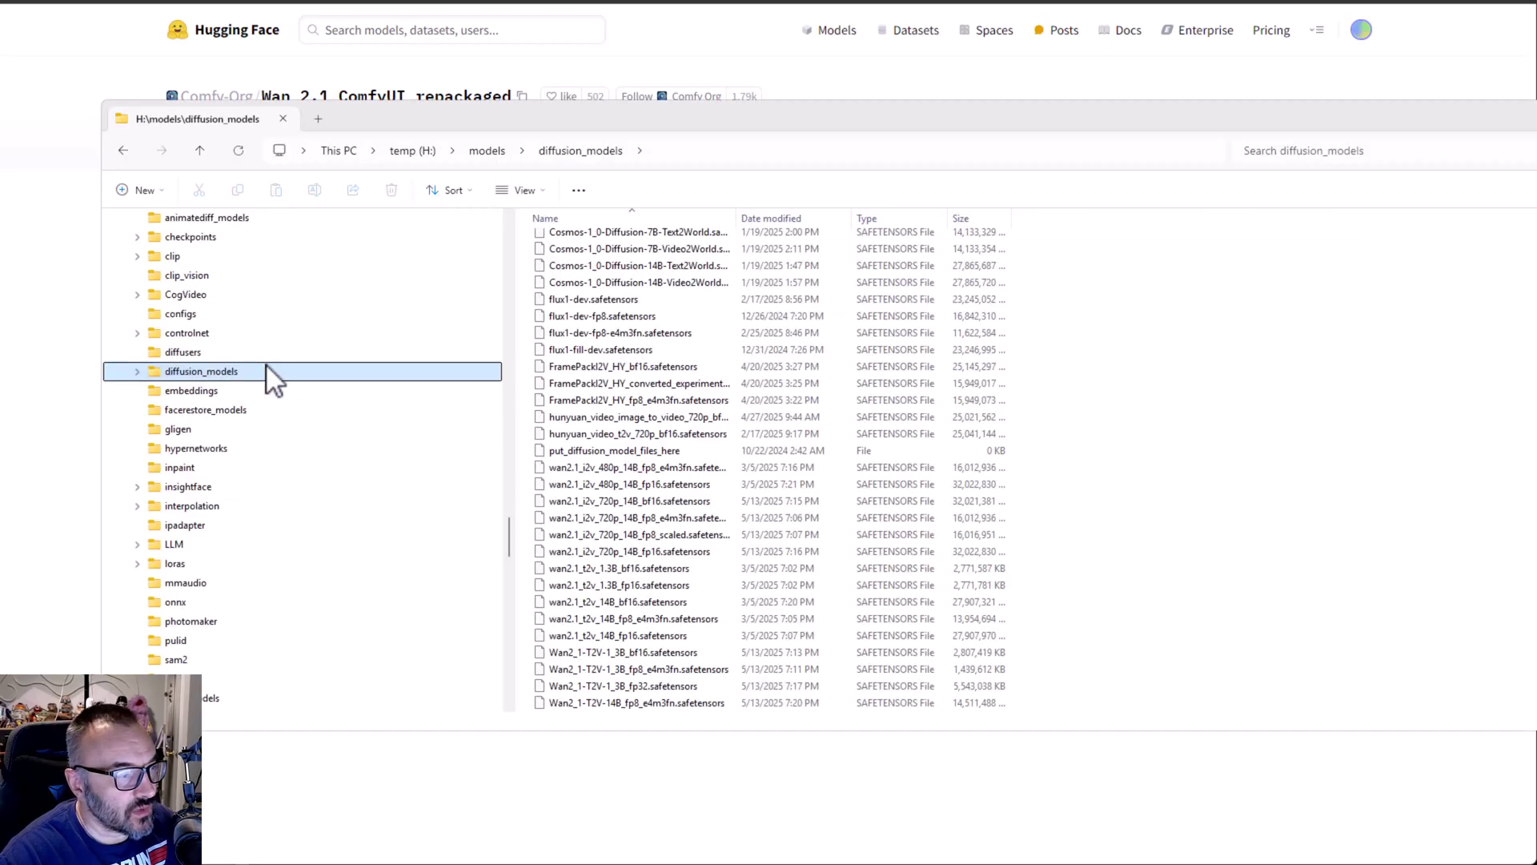
pyautogui.click(219, 275)
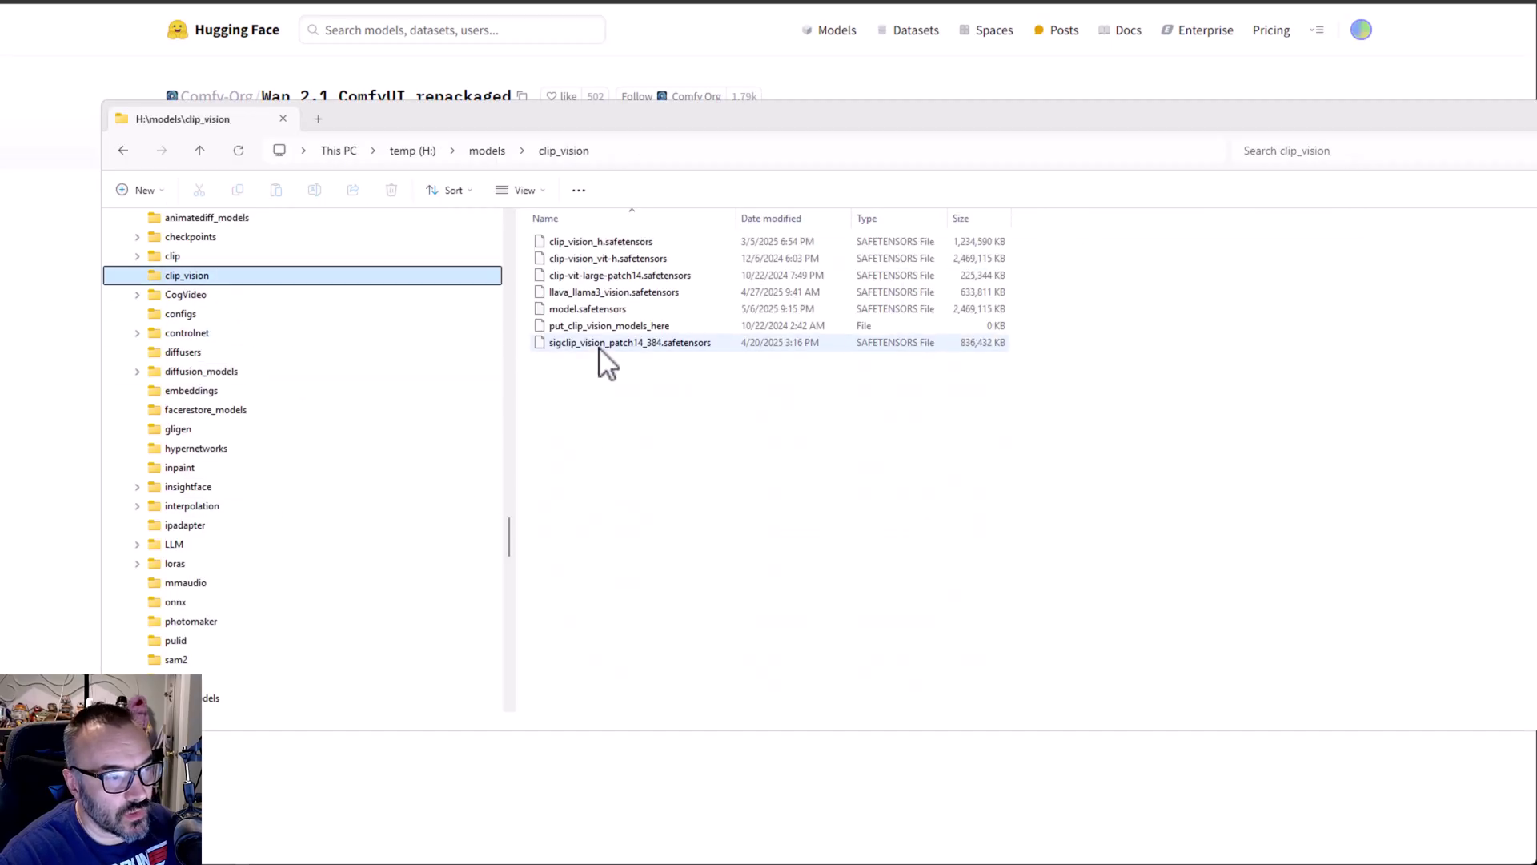
pyautogui.click(51, 262)
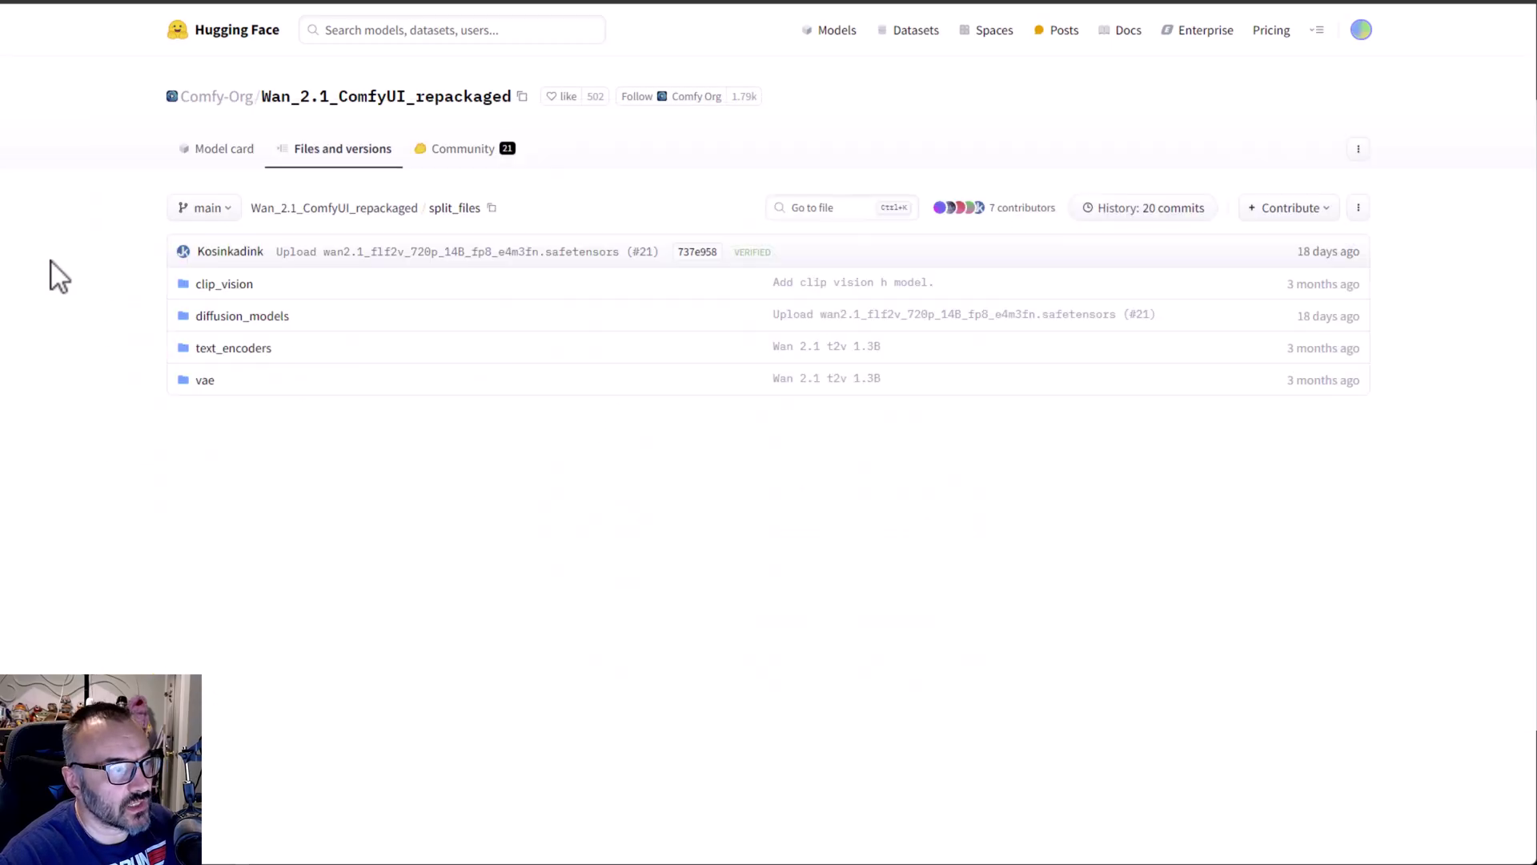
# Step: Review the files in the repository's diffusion_models and text_encoders folders, returning to split_files
pyautogui.click(215, 319)
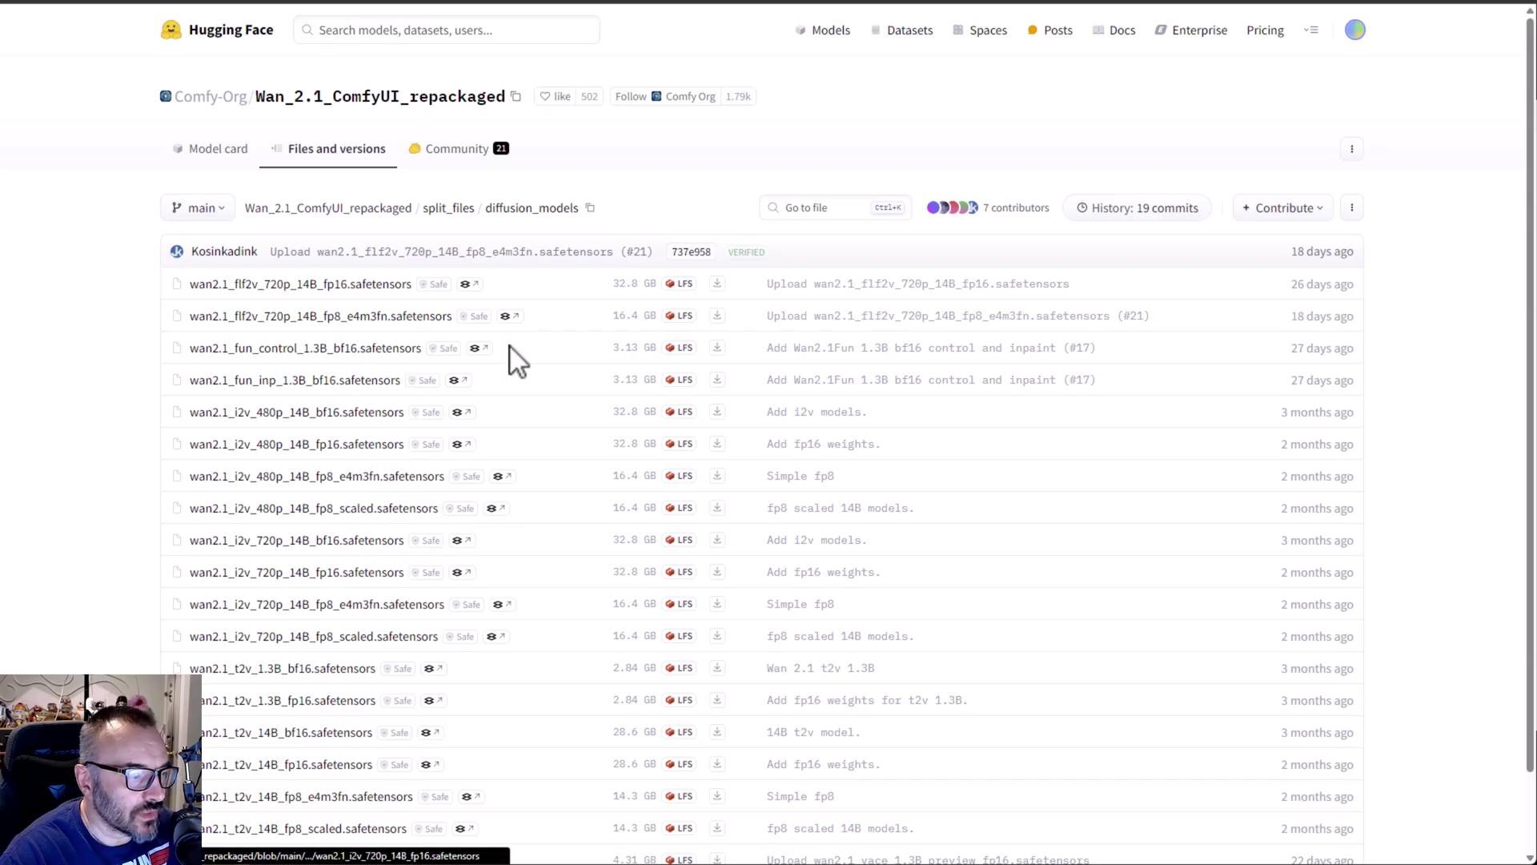
pyautogui.scroll(-1, 368, 453)
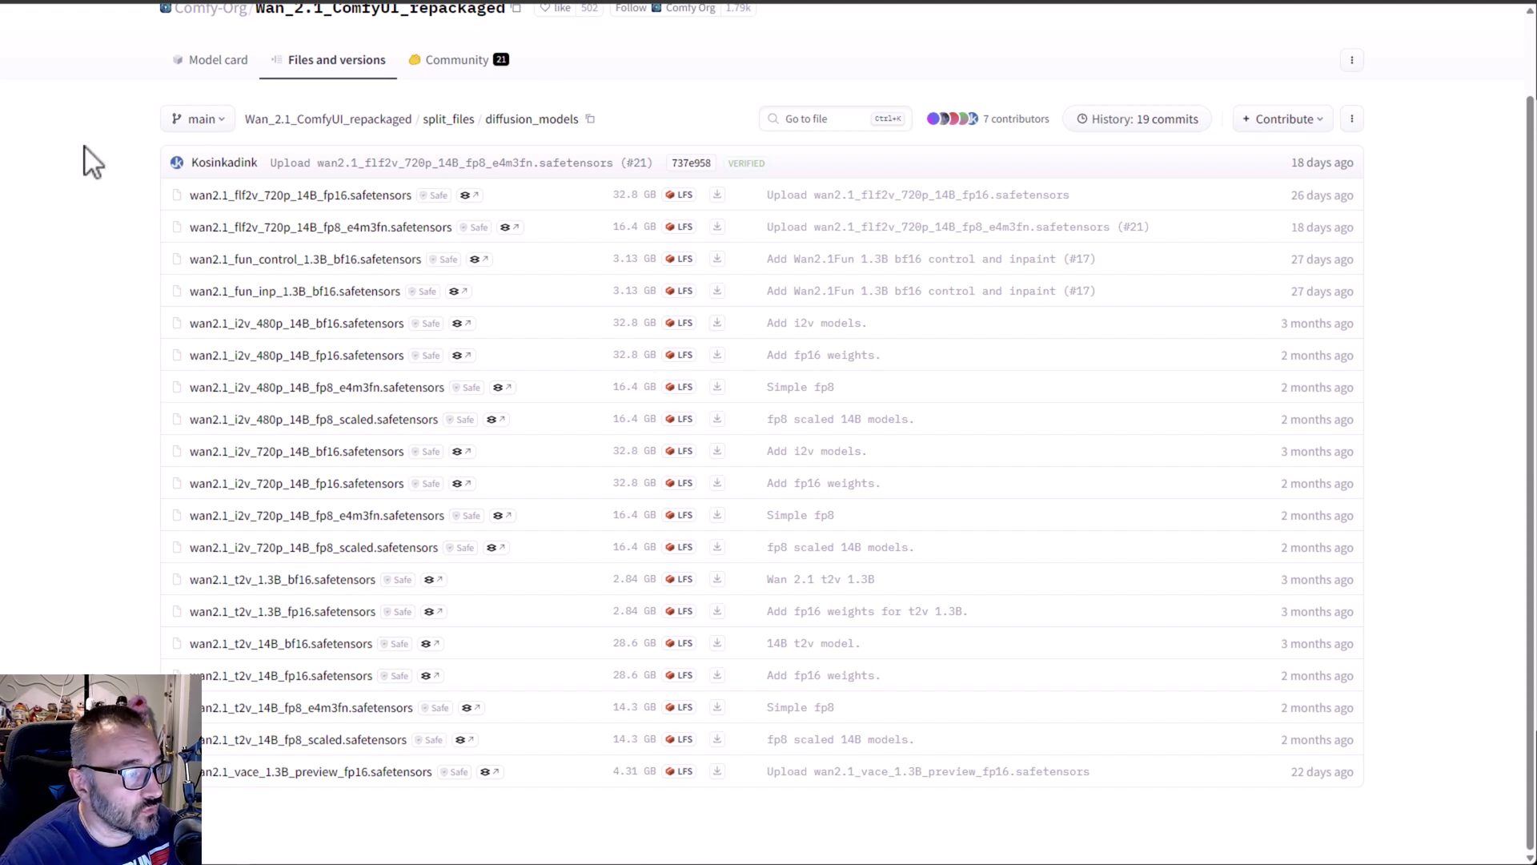
pyautogui.hotkey('alt', 'Left')
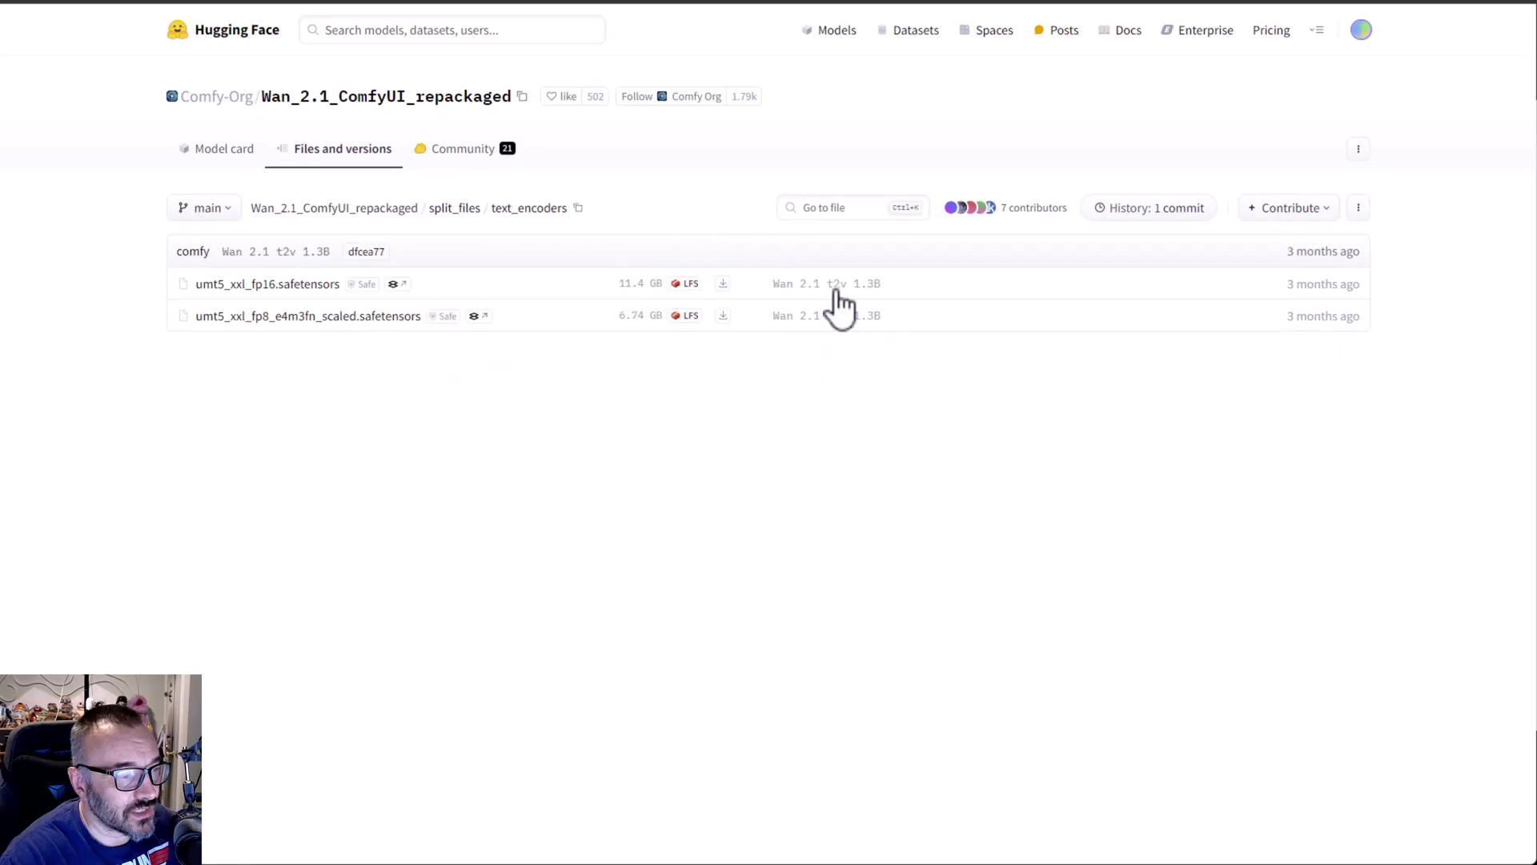
pyautogui.hotkey('alt', 'Left')
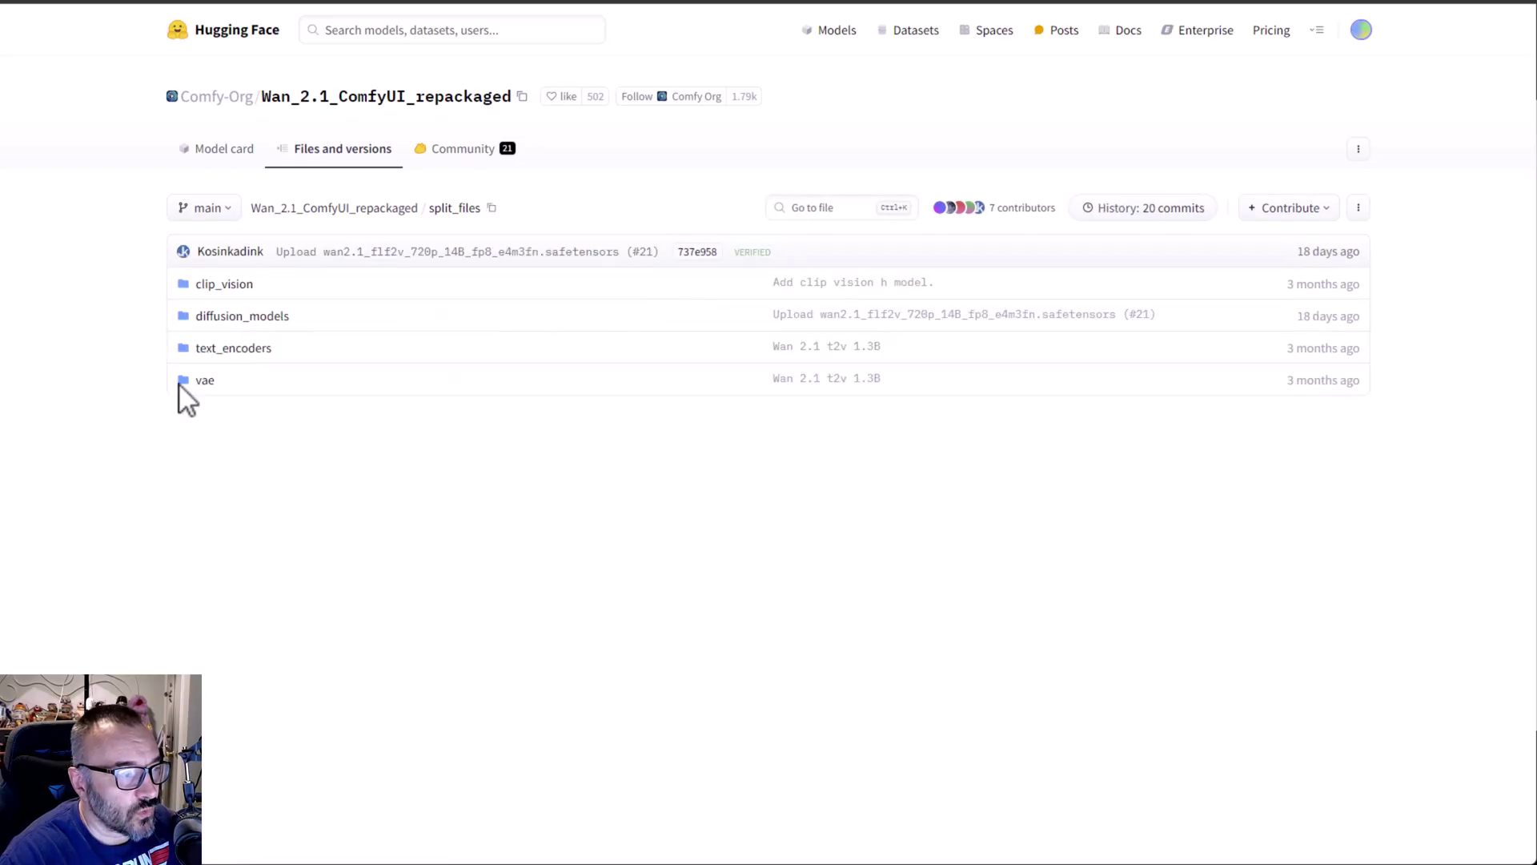
# Step: Check the model files in the repository's vae and clip_vision folders, returning to split_files
pyautogui.click(210, 382)
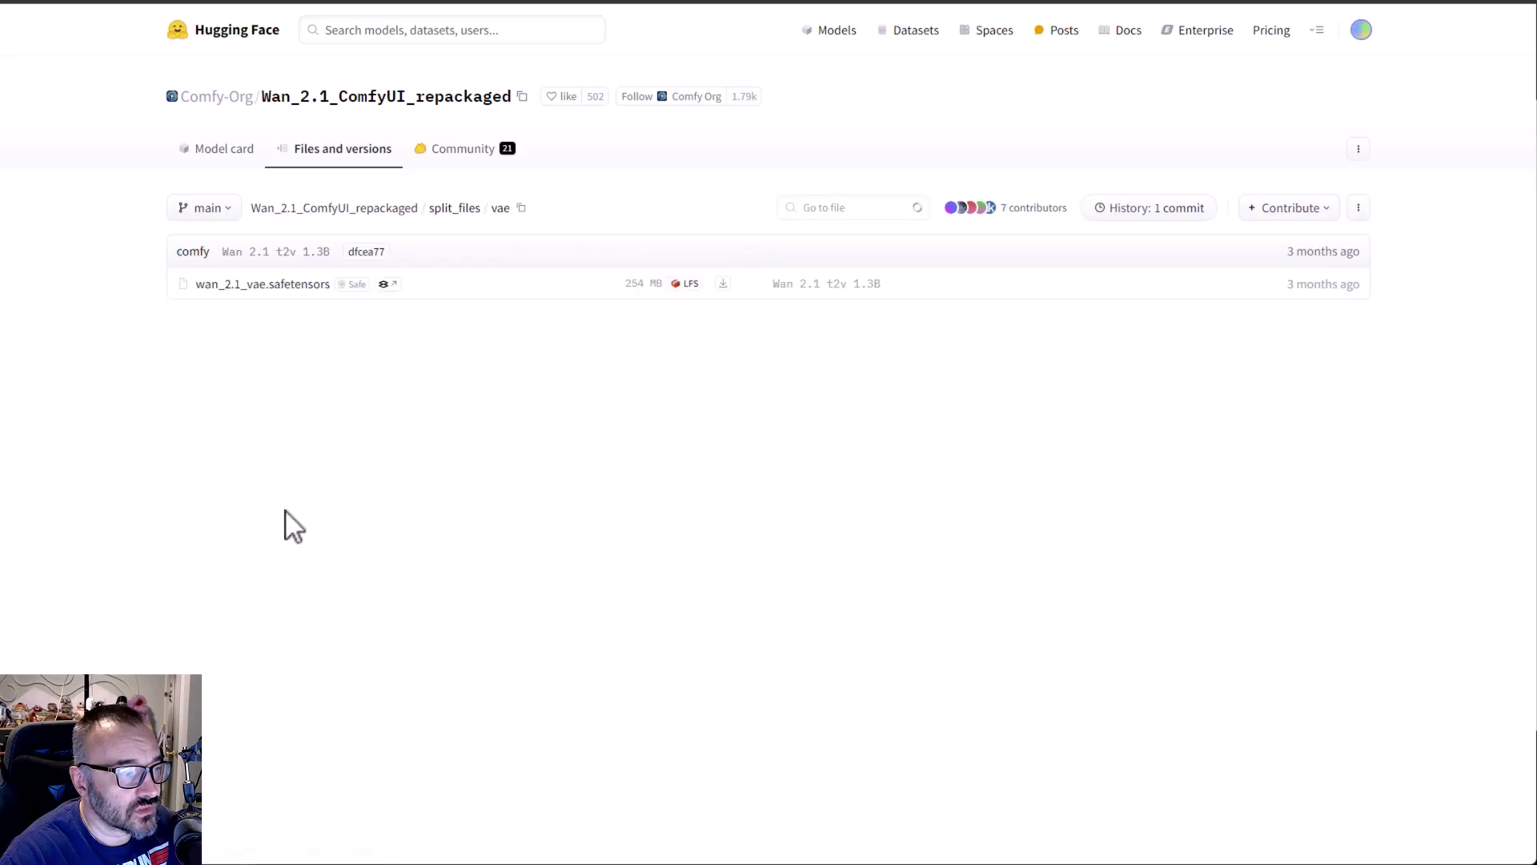
pyautogui.hotkey('alt', 'Left')
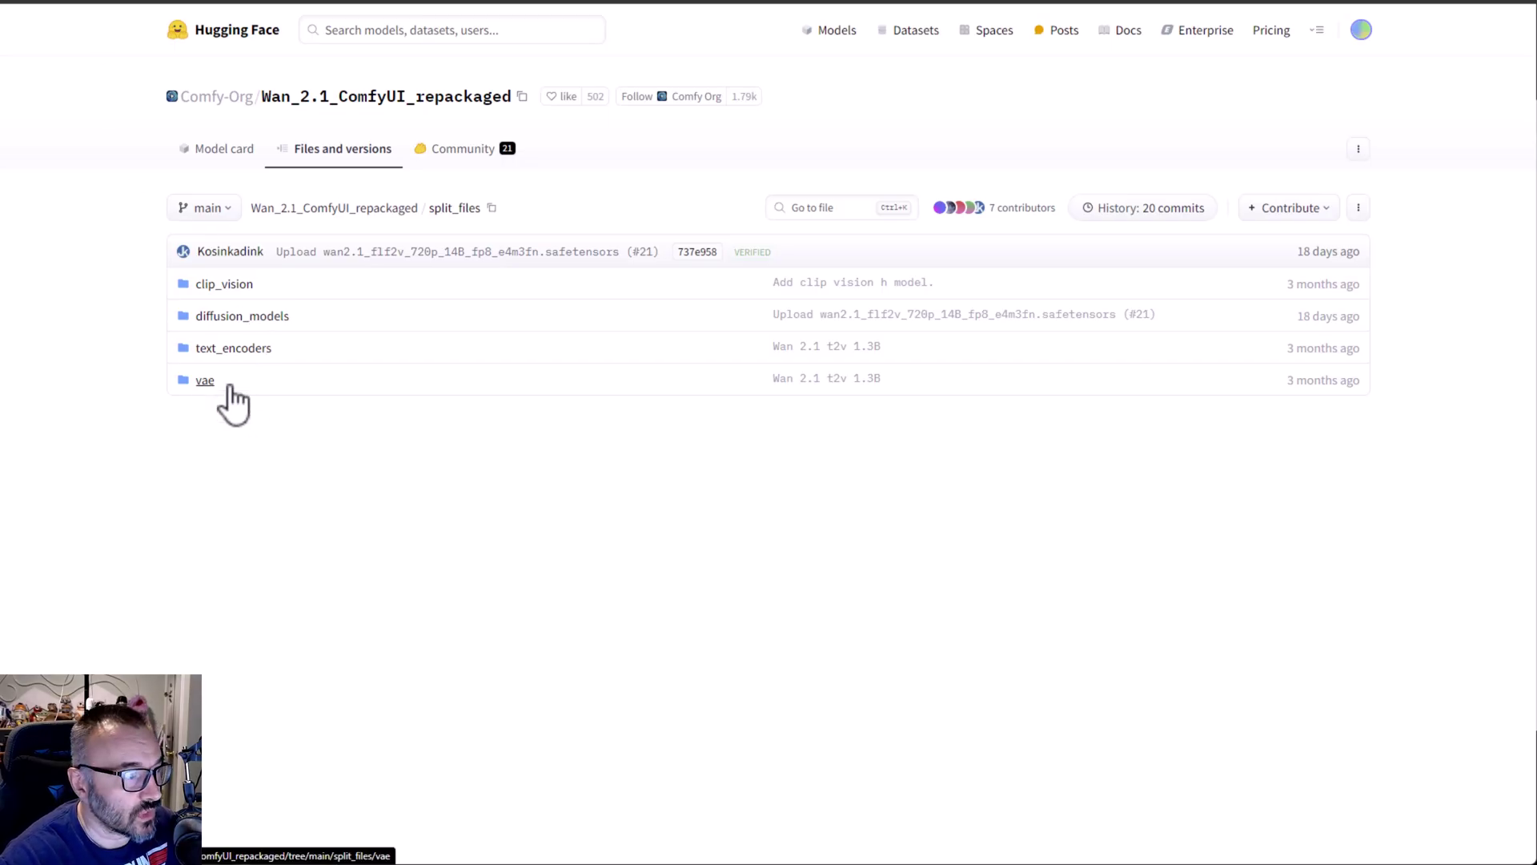
pyautogui.click(224, 285)
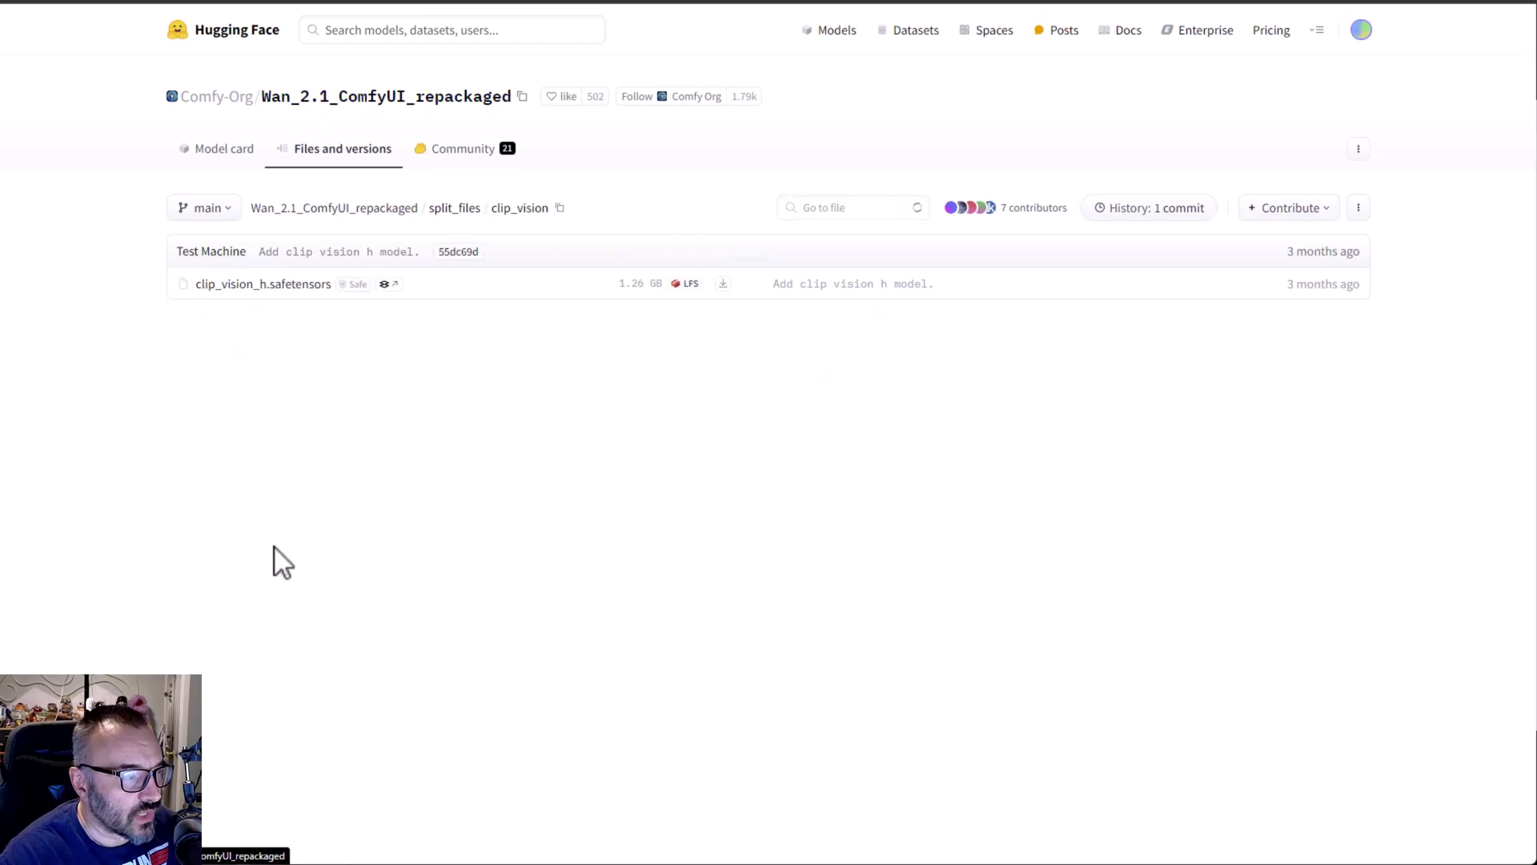
pyautogui.hotkey('alt', 'Left')
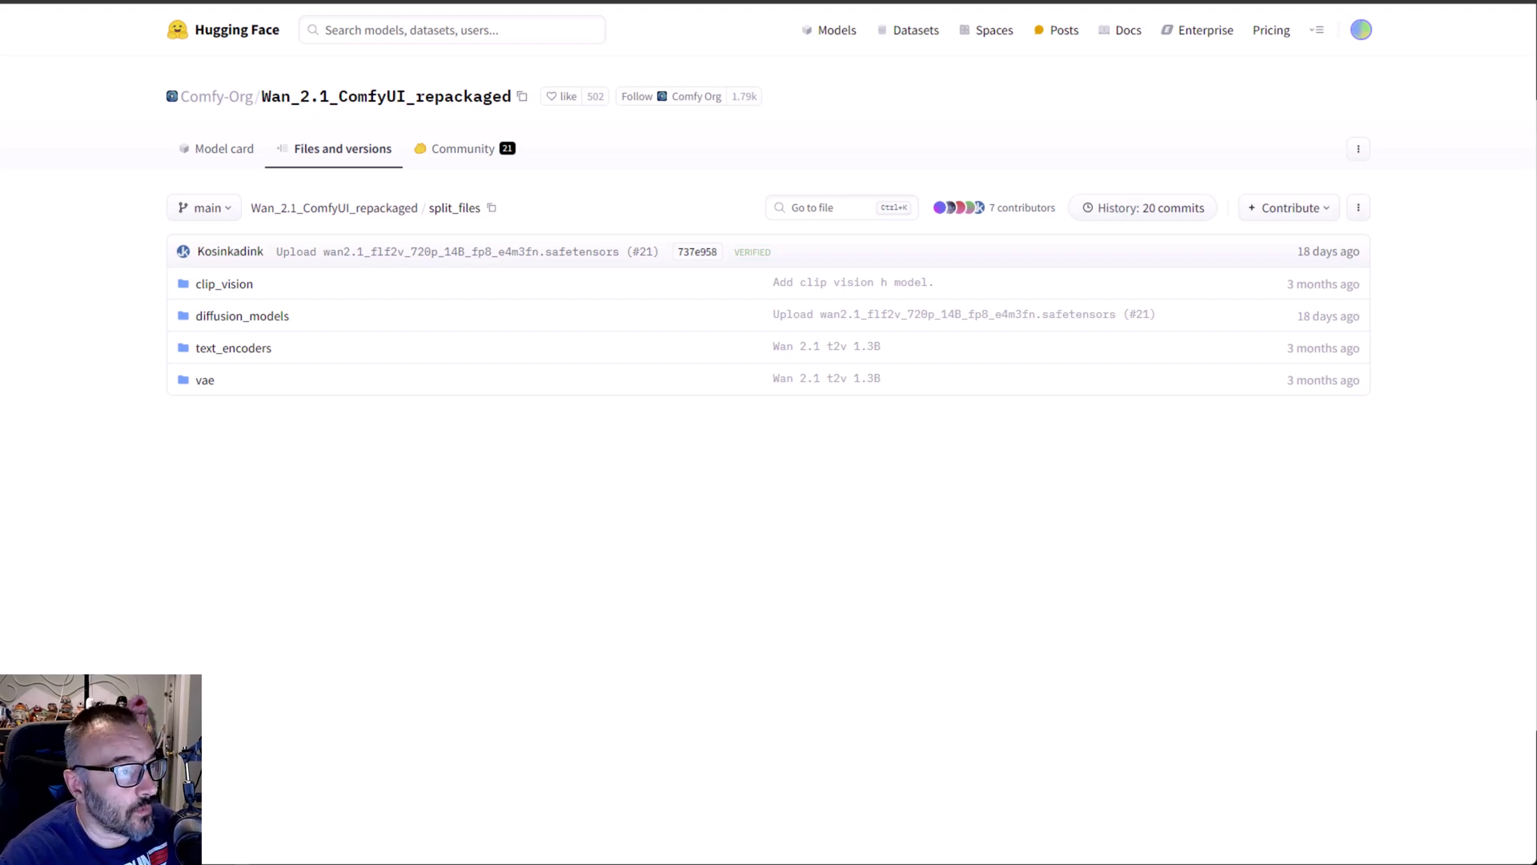
# Step: Switch back to ComfyUI and look over the whole wan2.1_t2v node graph, including its model loaders
pyautogui.hotkey('alt', 'Tab')
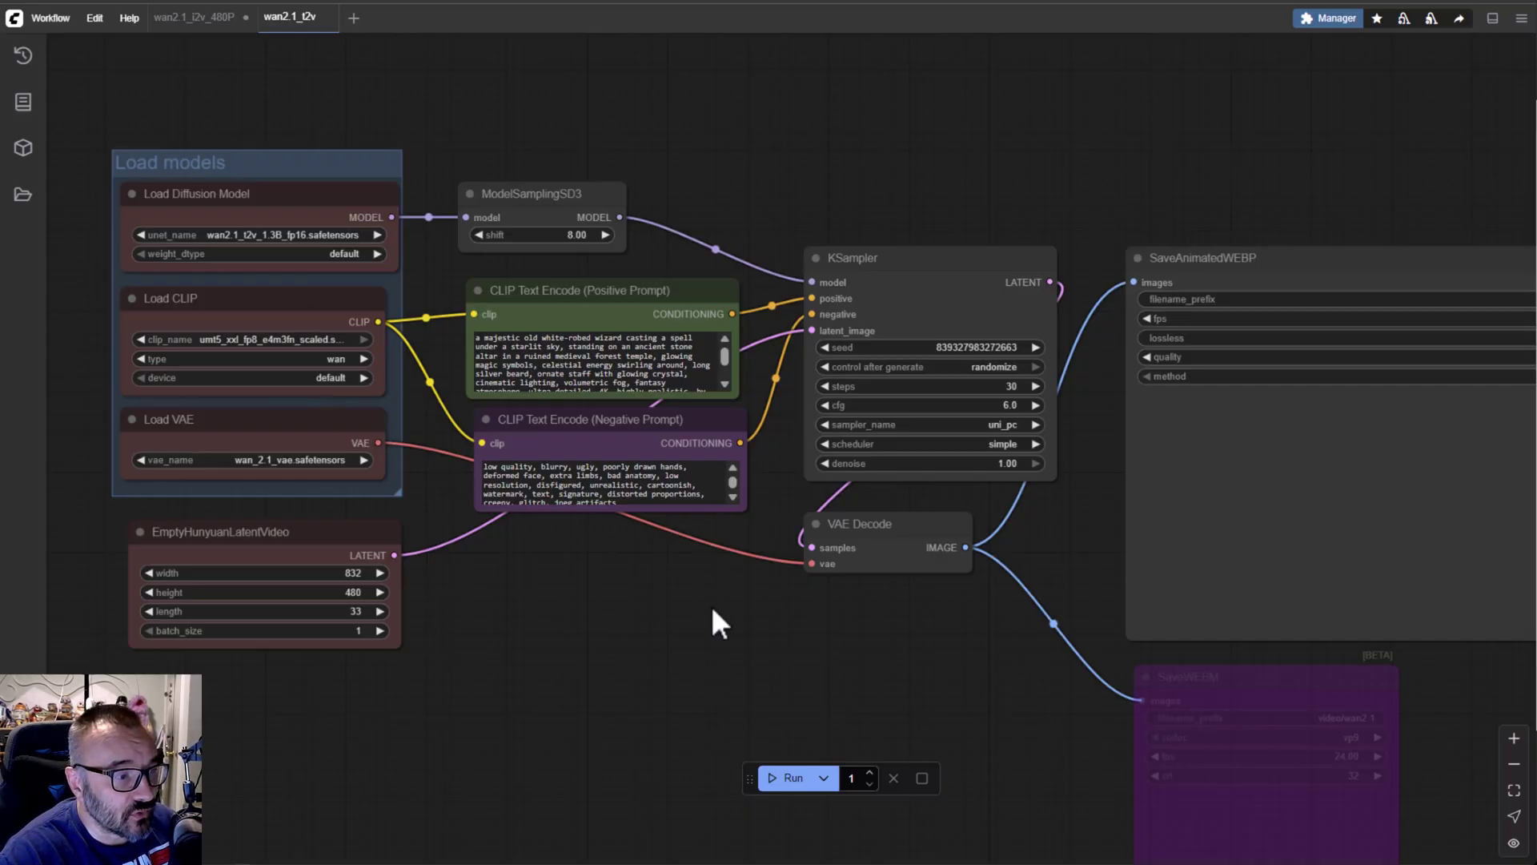
pyautogui.scroll(-3, 694, 612)
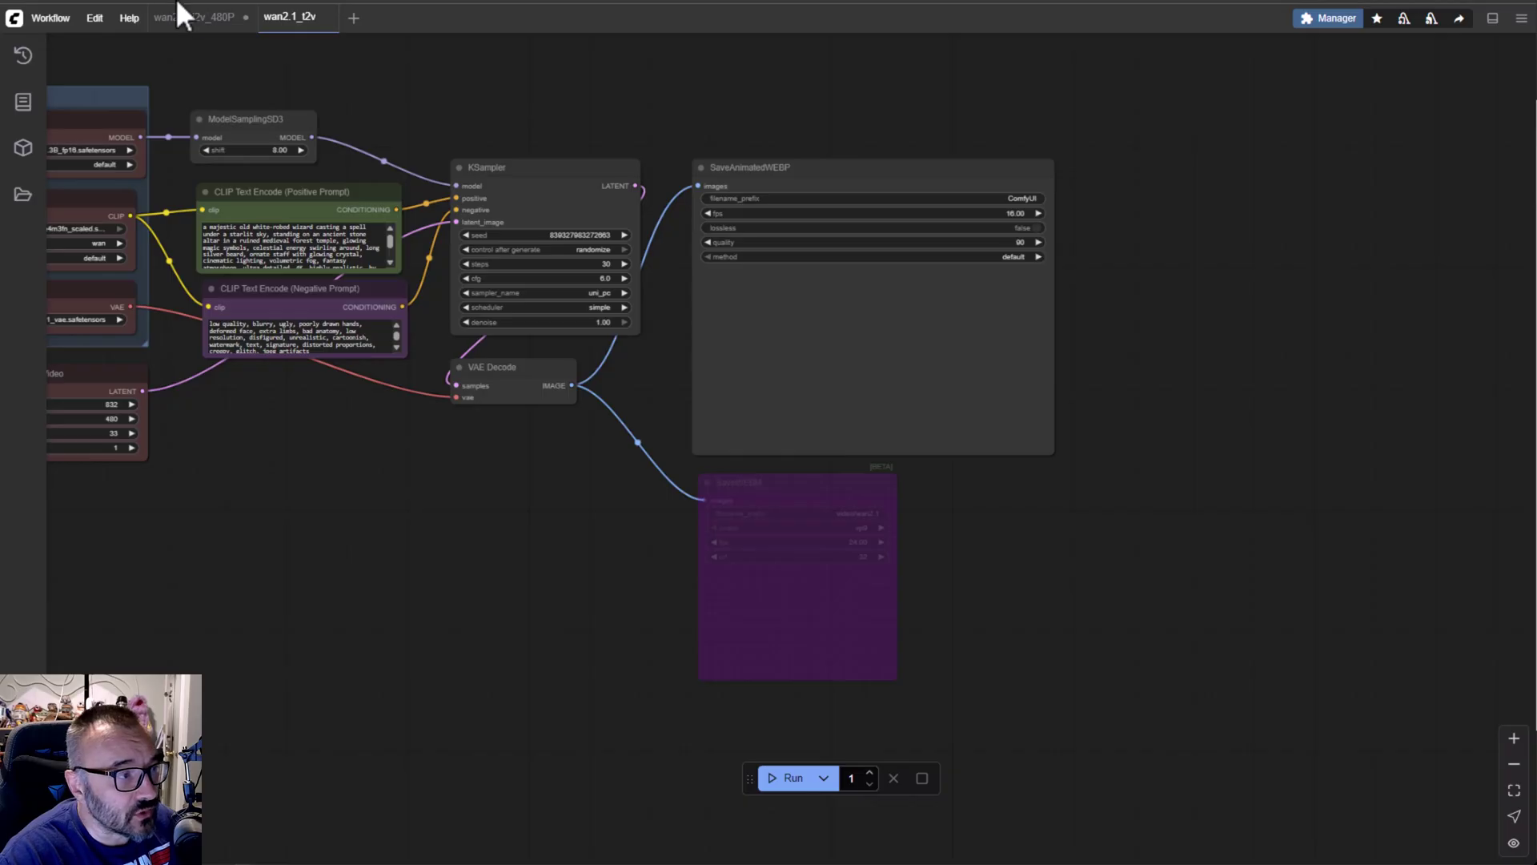
pyautogui.moveTo(381, 472); pyautogui.dragTo(652, 515)
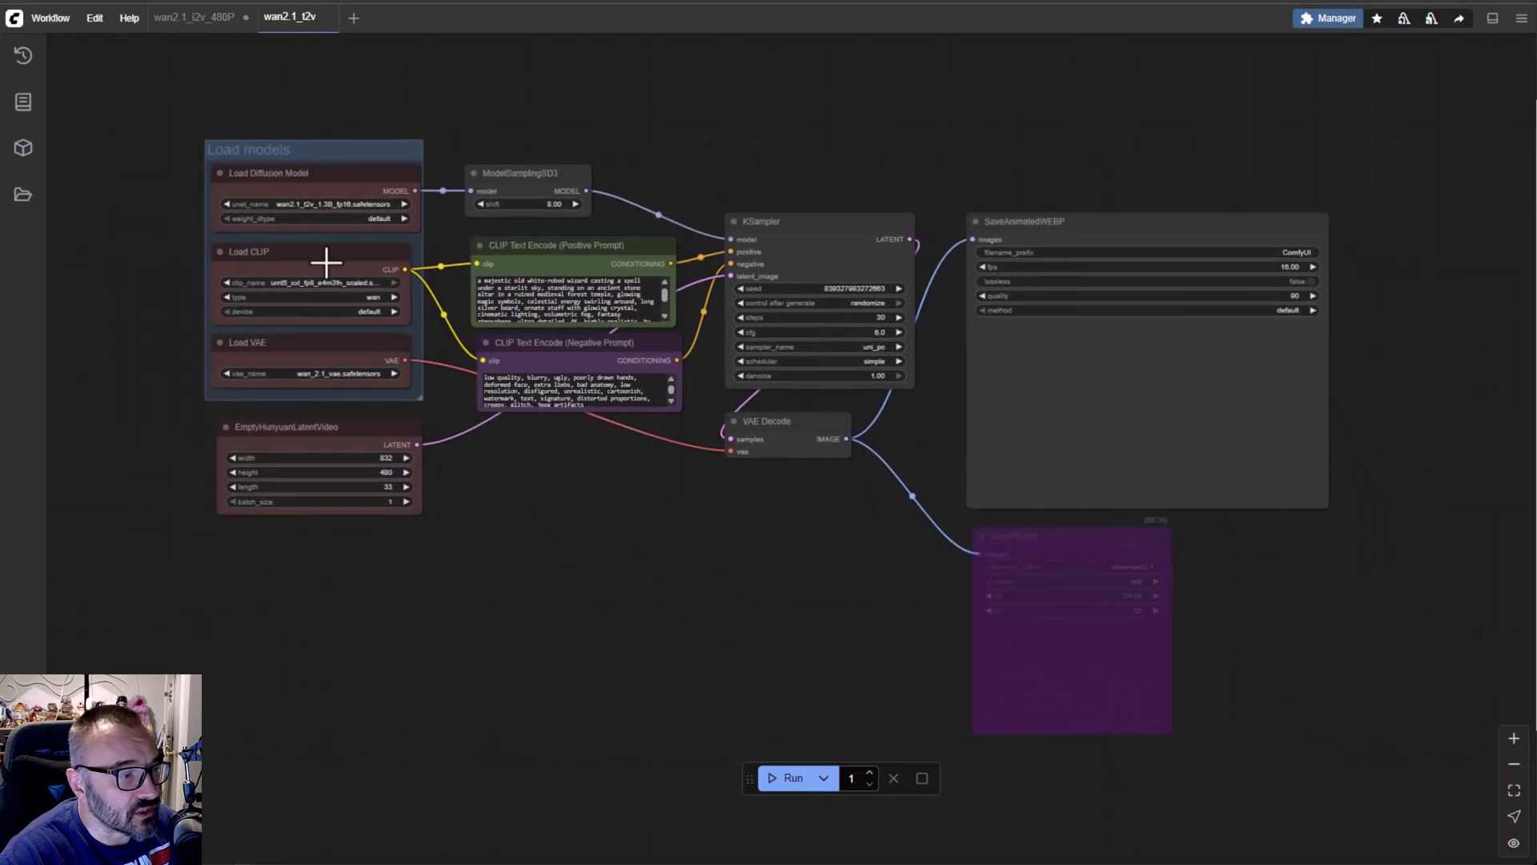
# Step: Check the file choices in the Load Diffusion Model, Load CLIP and Load VAE nodes of the wan2.1_t2v workflow
pyautogui.scroll(5, 314, 260)
pyautogui.moveTo(526, 229); pyautogui.dragTo(645, 272)
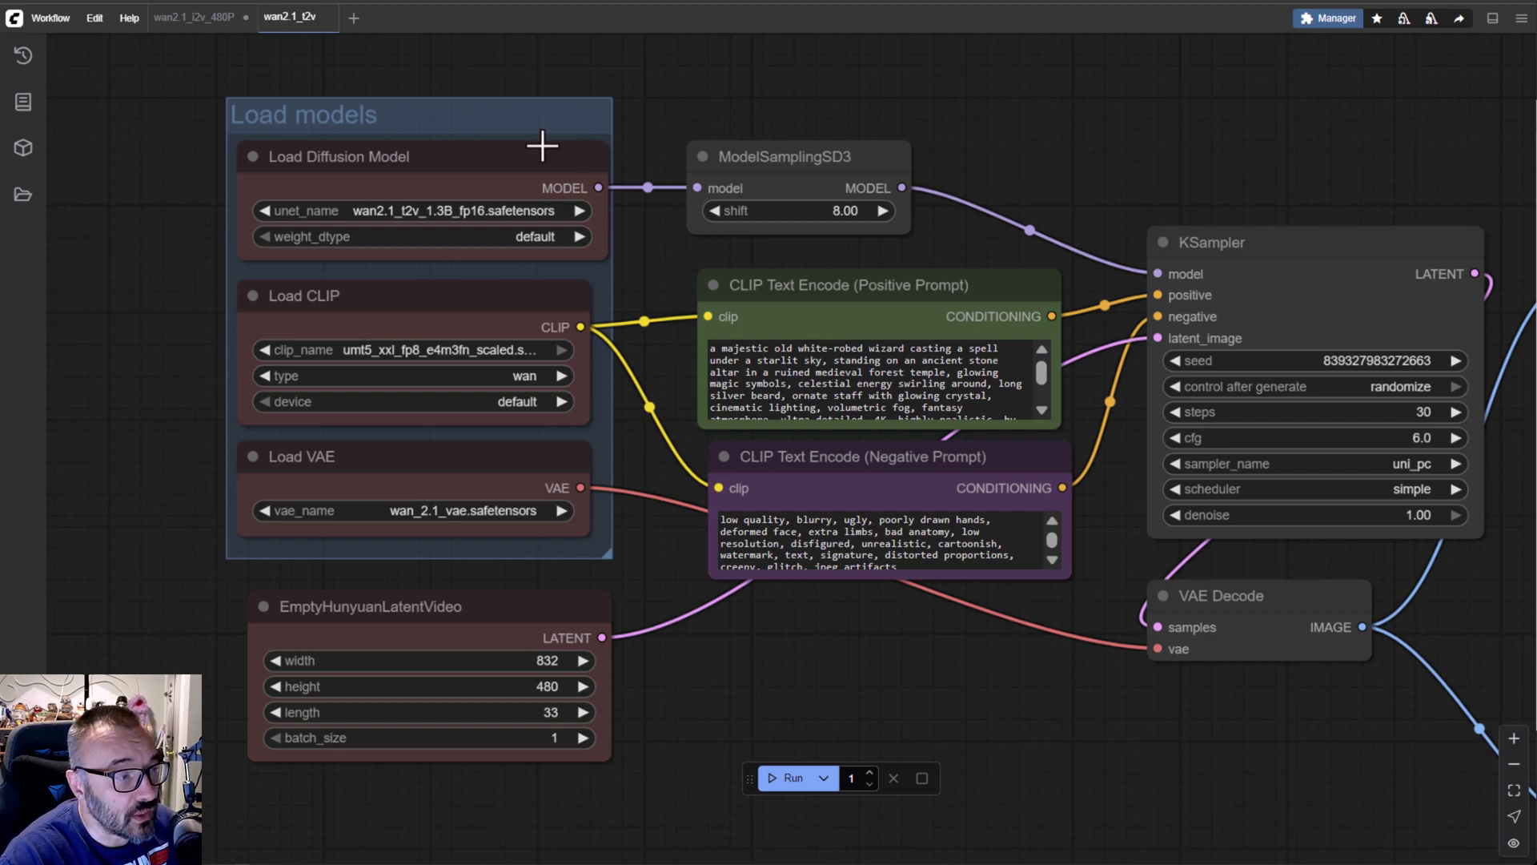
pyautogui.click(491, 210)
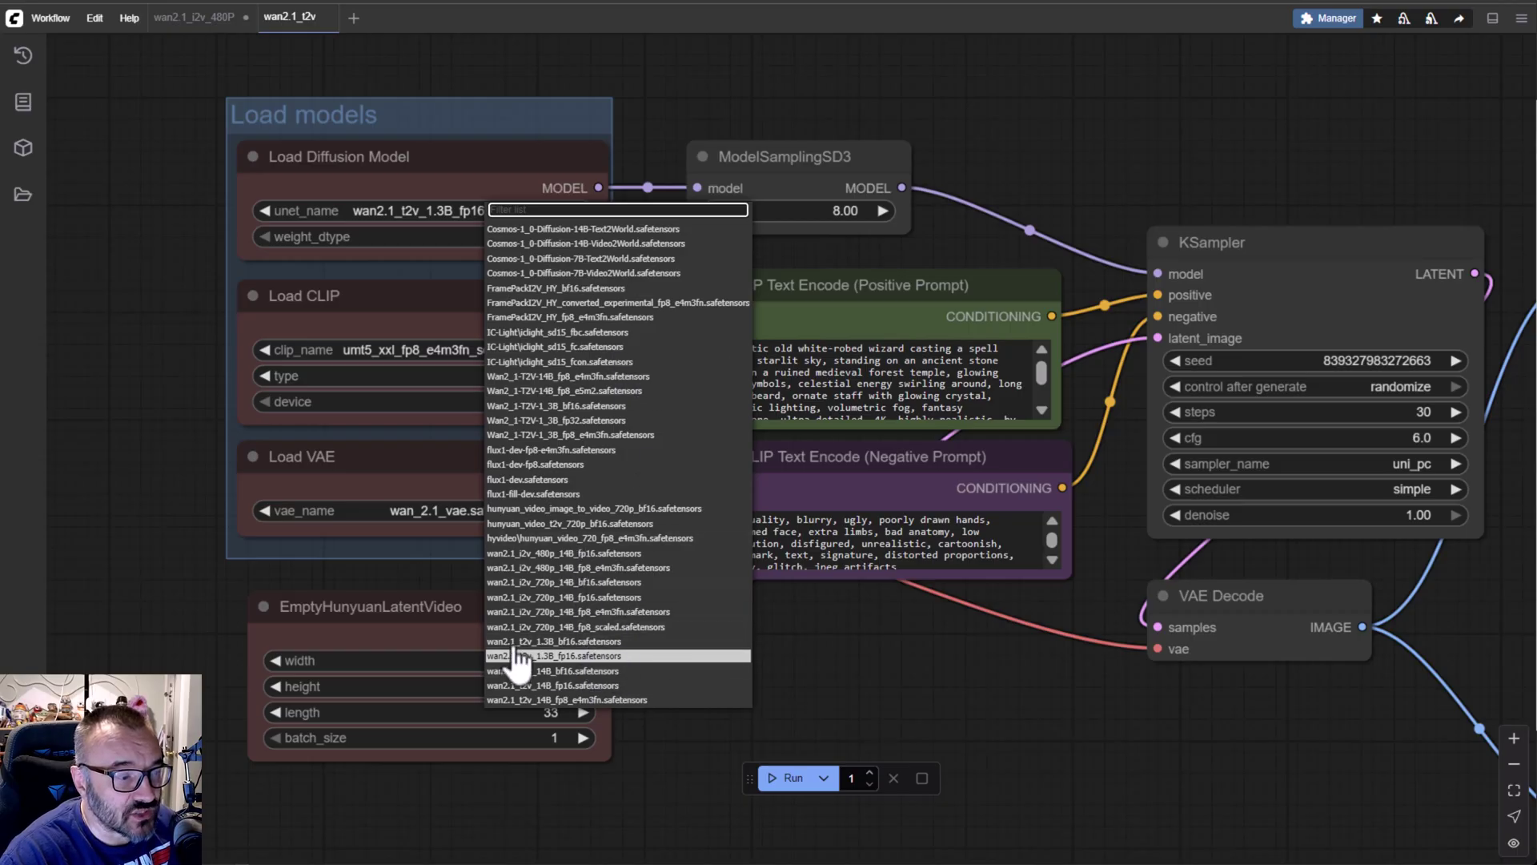
pyautogui.click(473, 349)
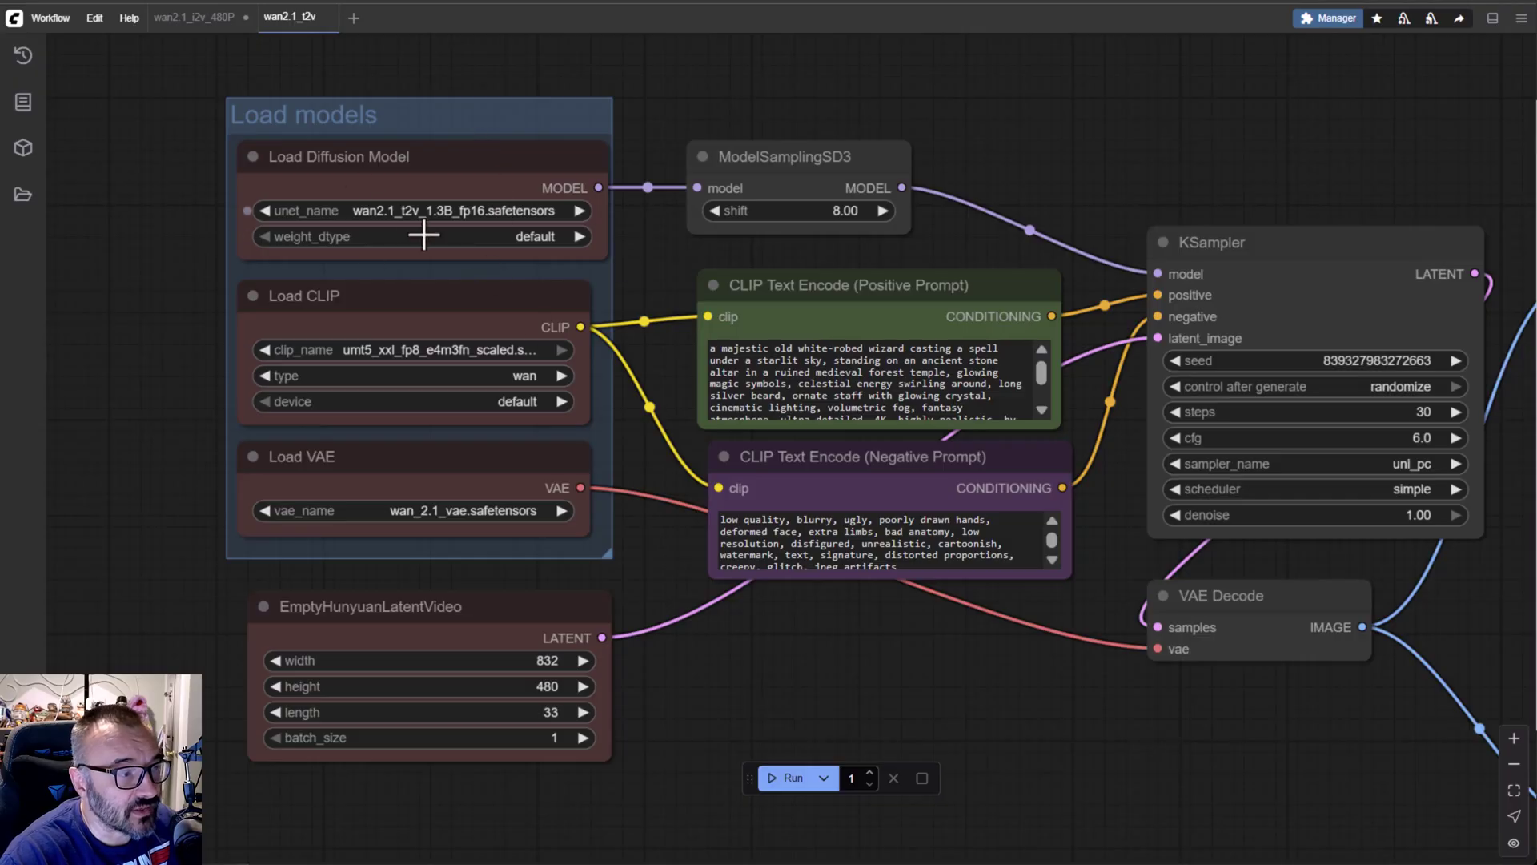
pyautogui.click(491, 376)
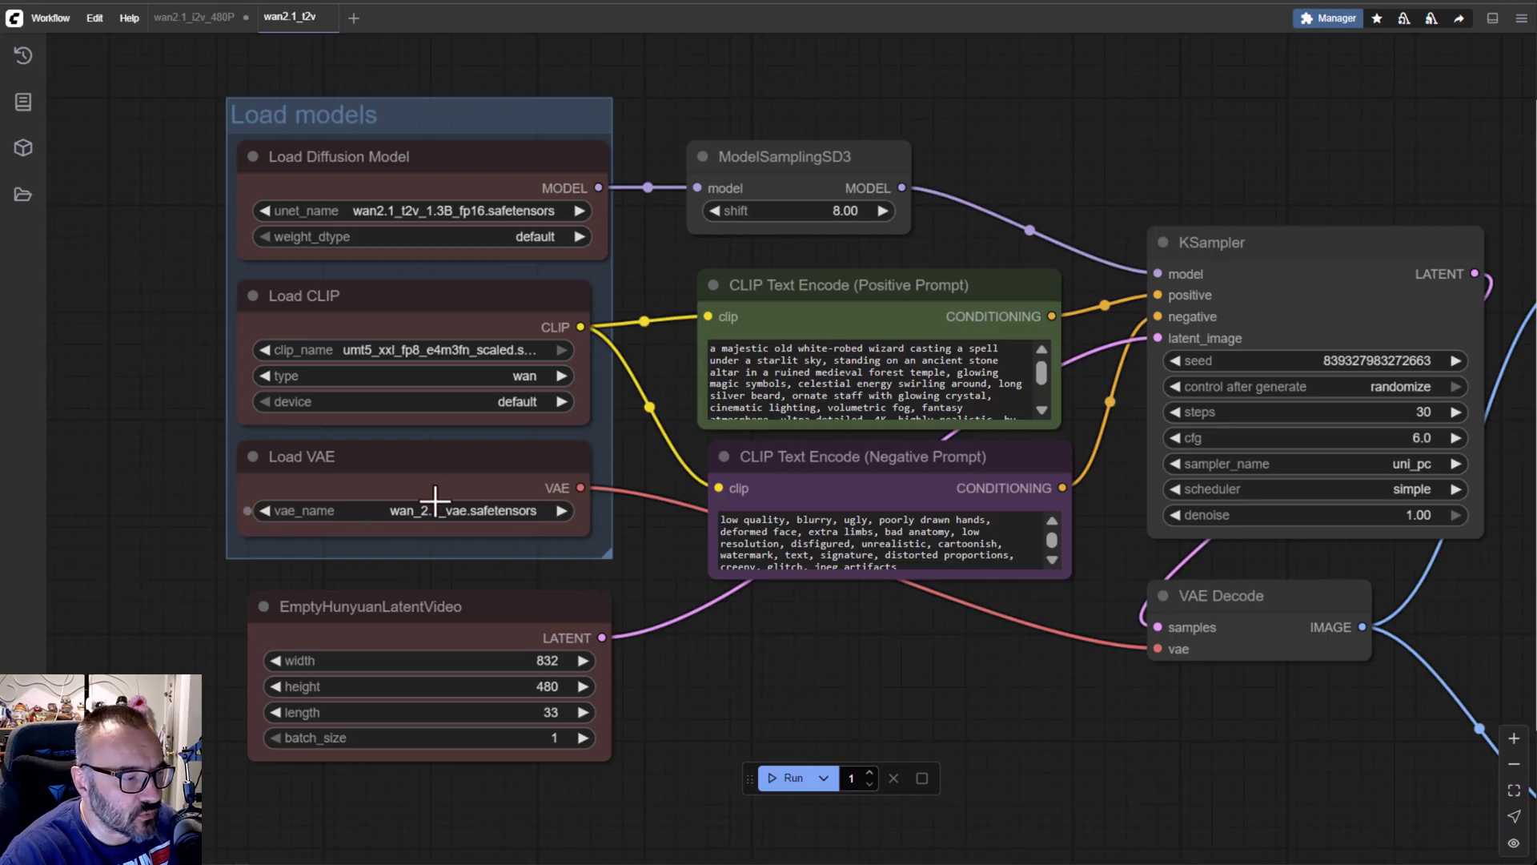
pyautogui.click(460, 510)
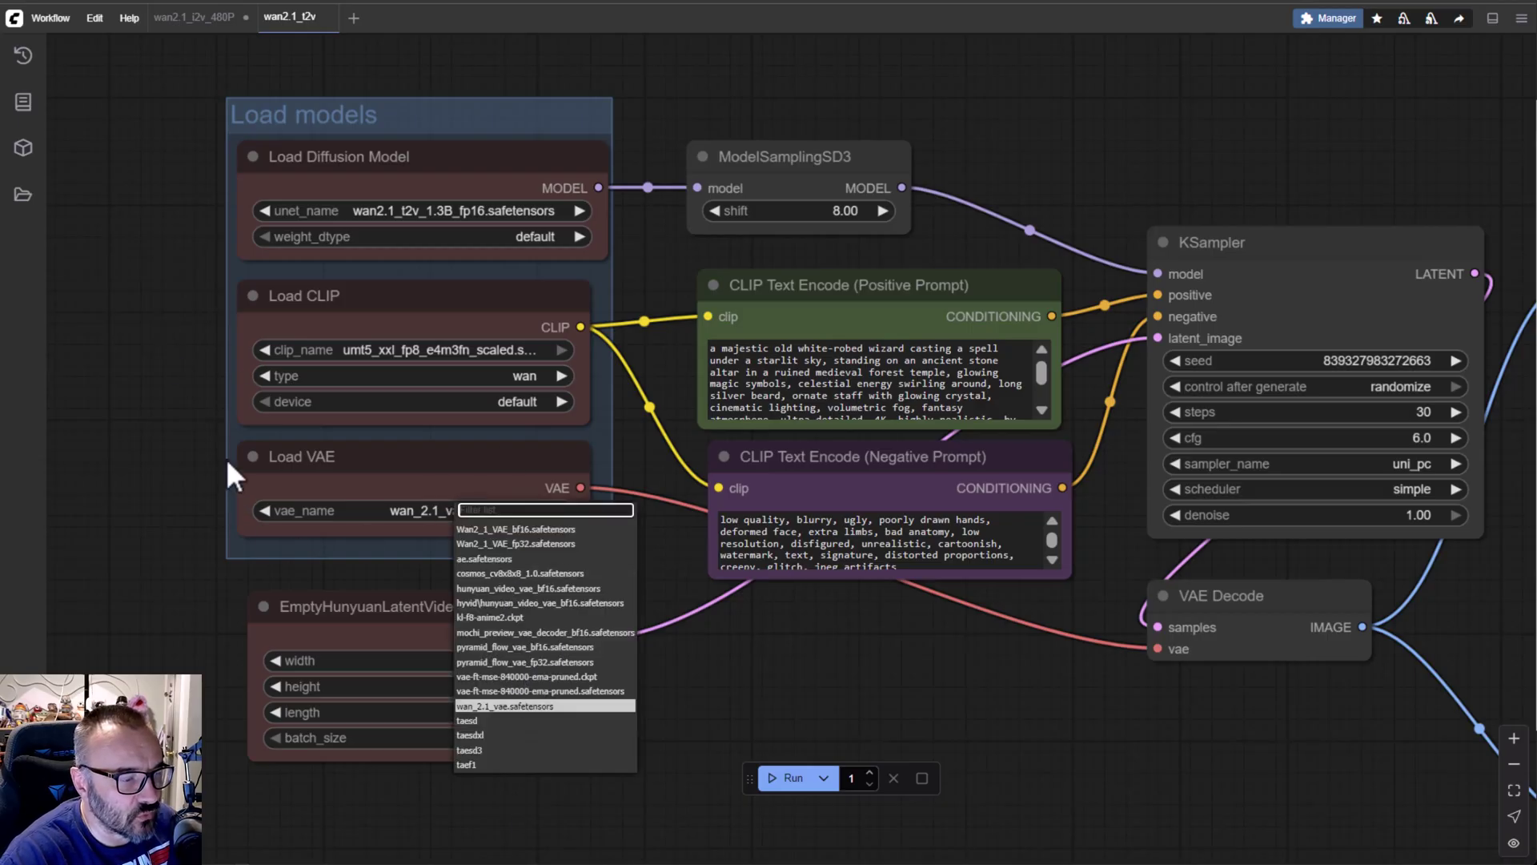
# Step: Review the EmptyHunyuanLatentVideo node's settings against the video model comparison spreadsheet, returning to the ComfyUI workflow
pyautogui.moveTo(711, 703); pyautogui.dragTo(744, 458)
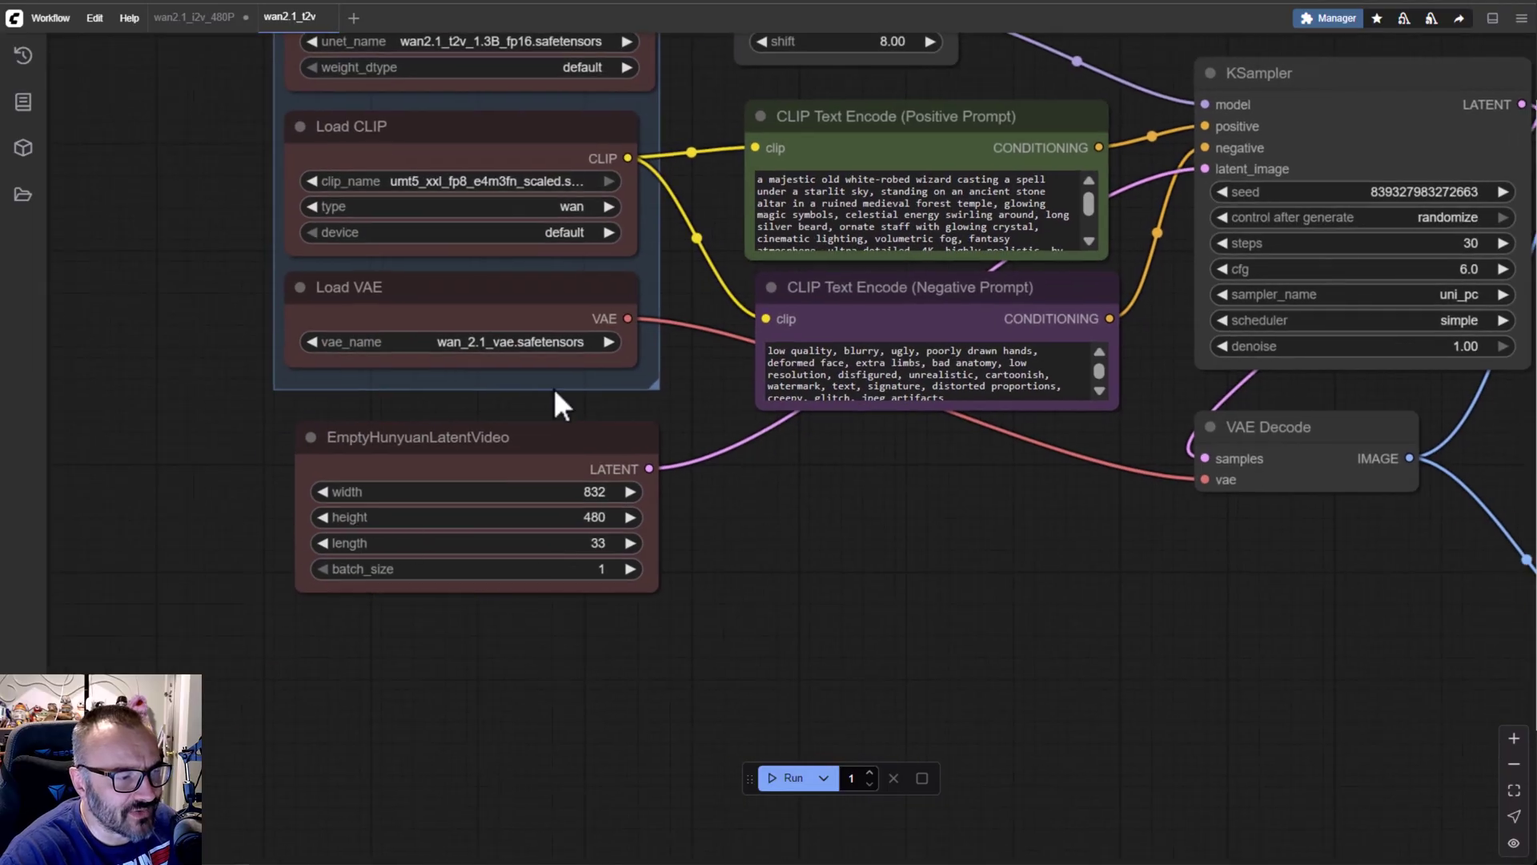
pyautogui.click(440, 439)
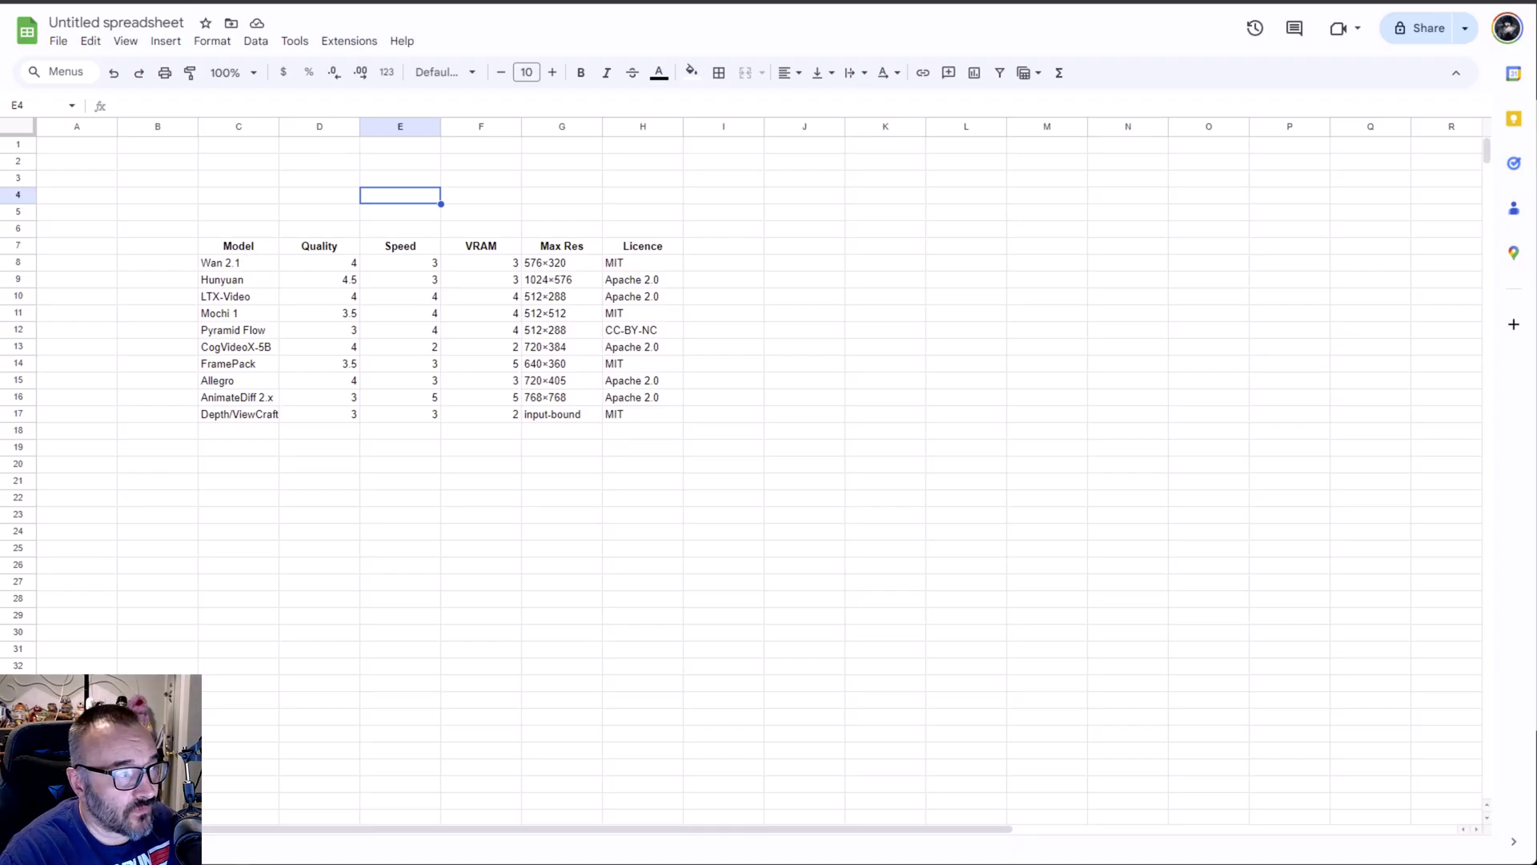
pyautogui.hotkey('alt', 'Tab')
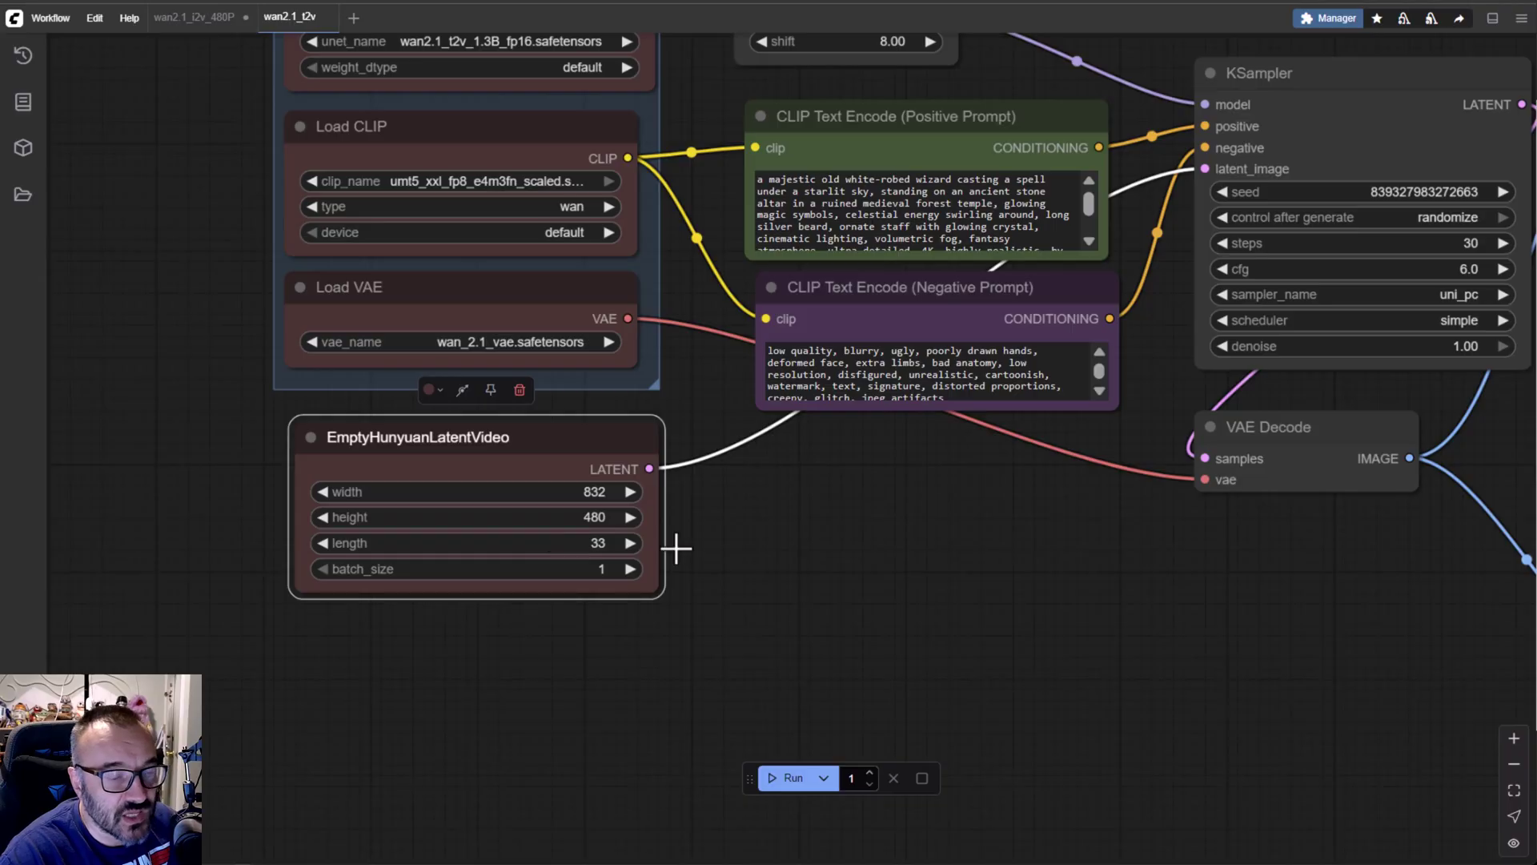
# Step: Examine the SaveAnimatedWEBP settings, the EmptyHunyuanLatentVideo size values and the positive and negative prompt texts
pyautogui.moveTo(1309, 623); pyautogui.dragTo(304, 744)
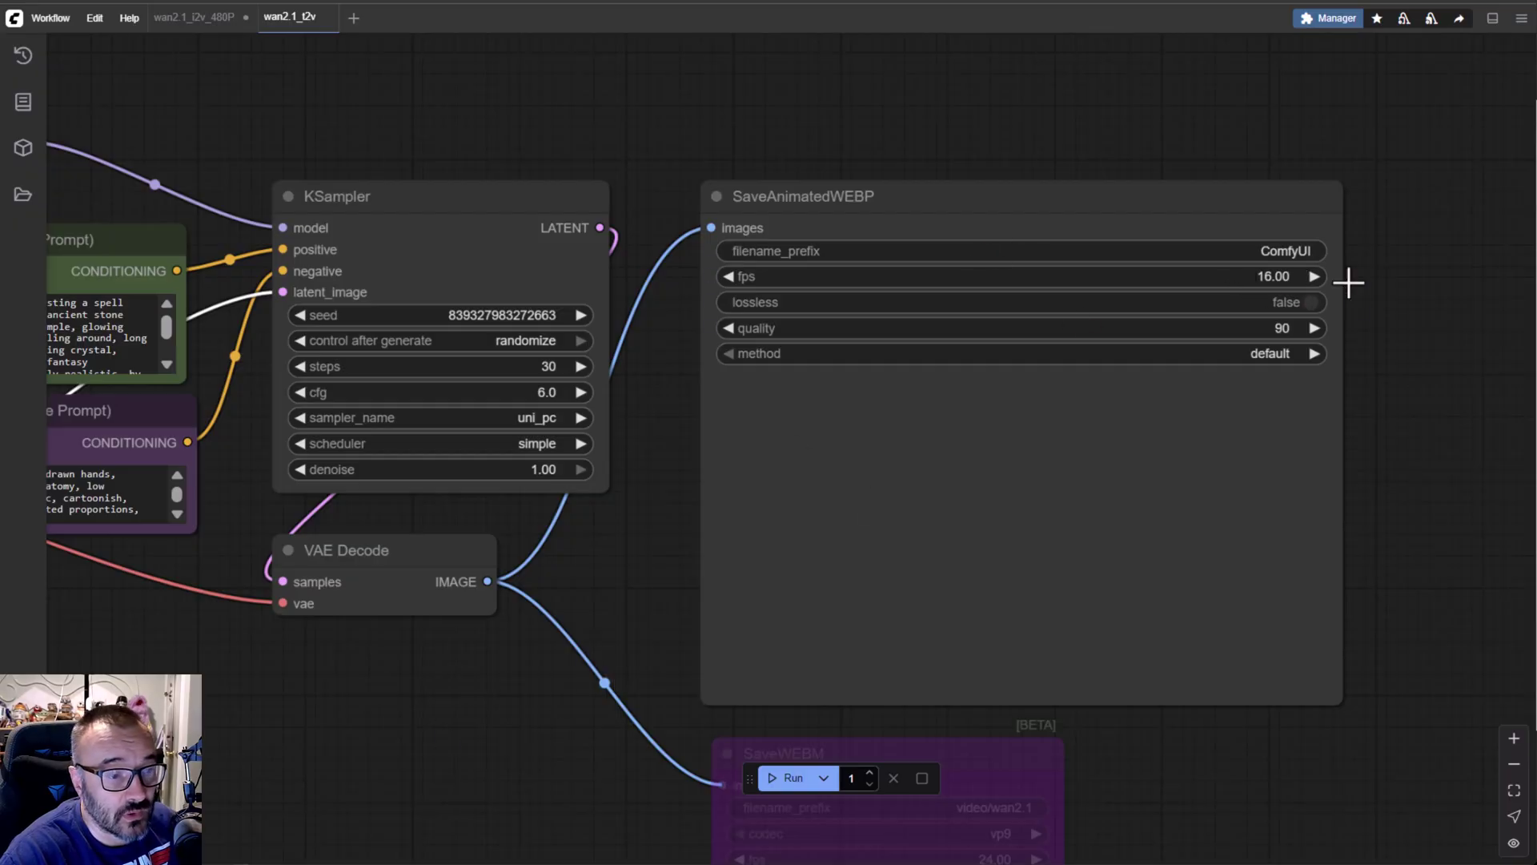
pyautogui.moveTo(721, 549); pyautogui.dragTo(1174, 478)
pyautogui.moveTo(217, 463); pyautogui.dragTo(803, 415)
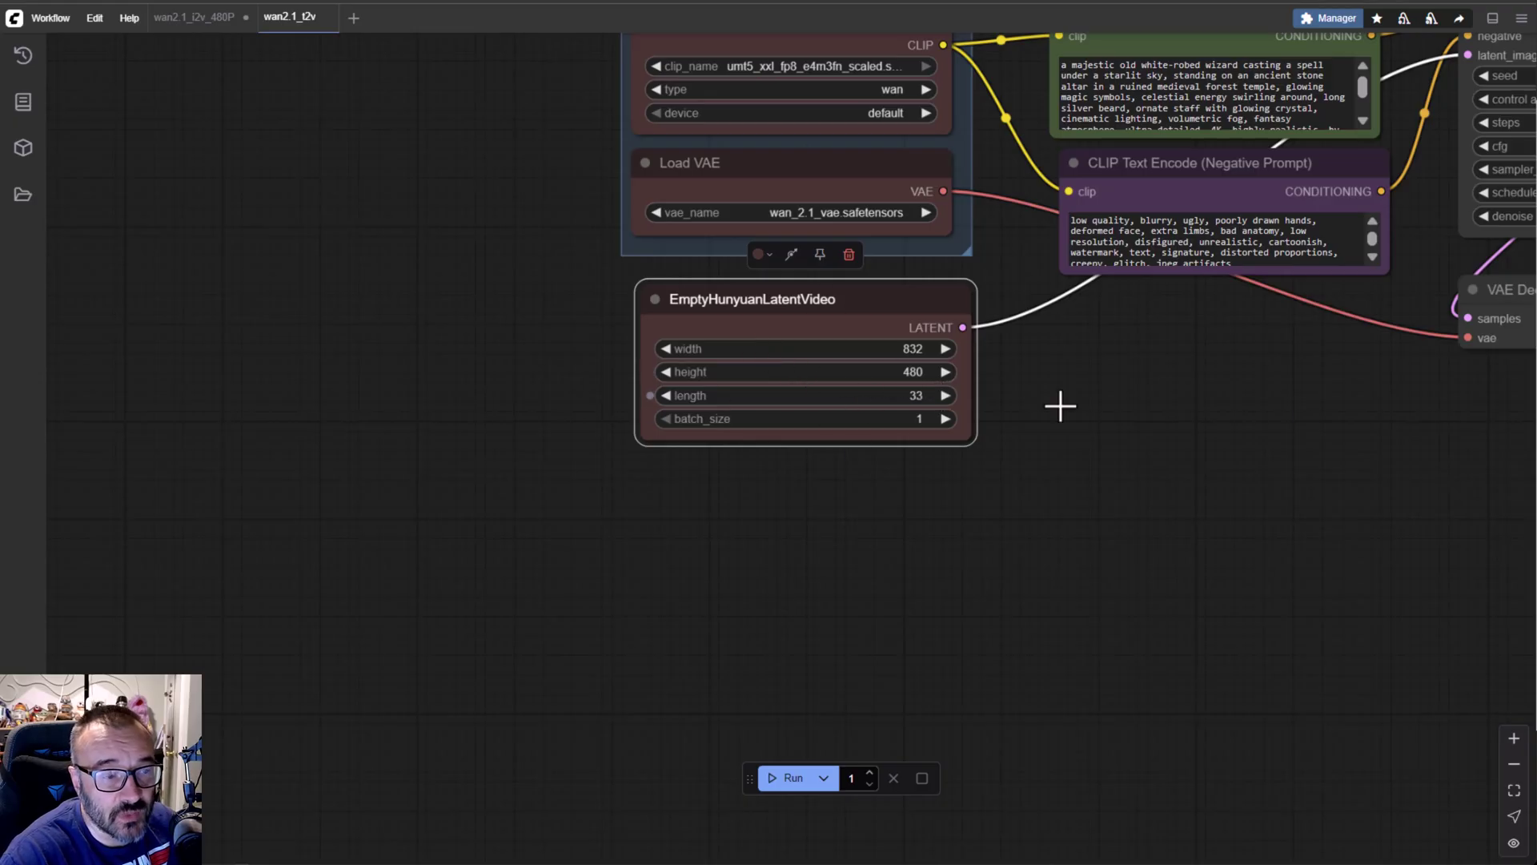
pyautogui.moveTo(1060, 405); pyautogui.dragTo(469, 698)
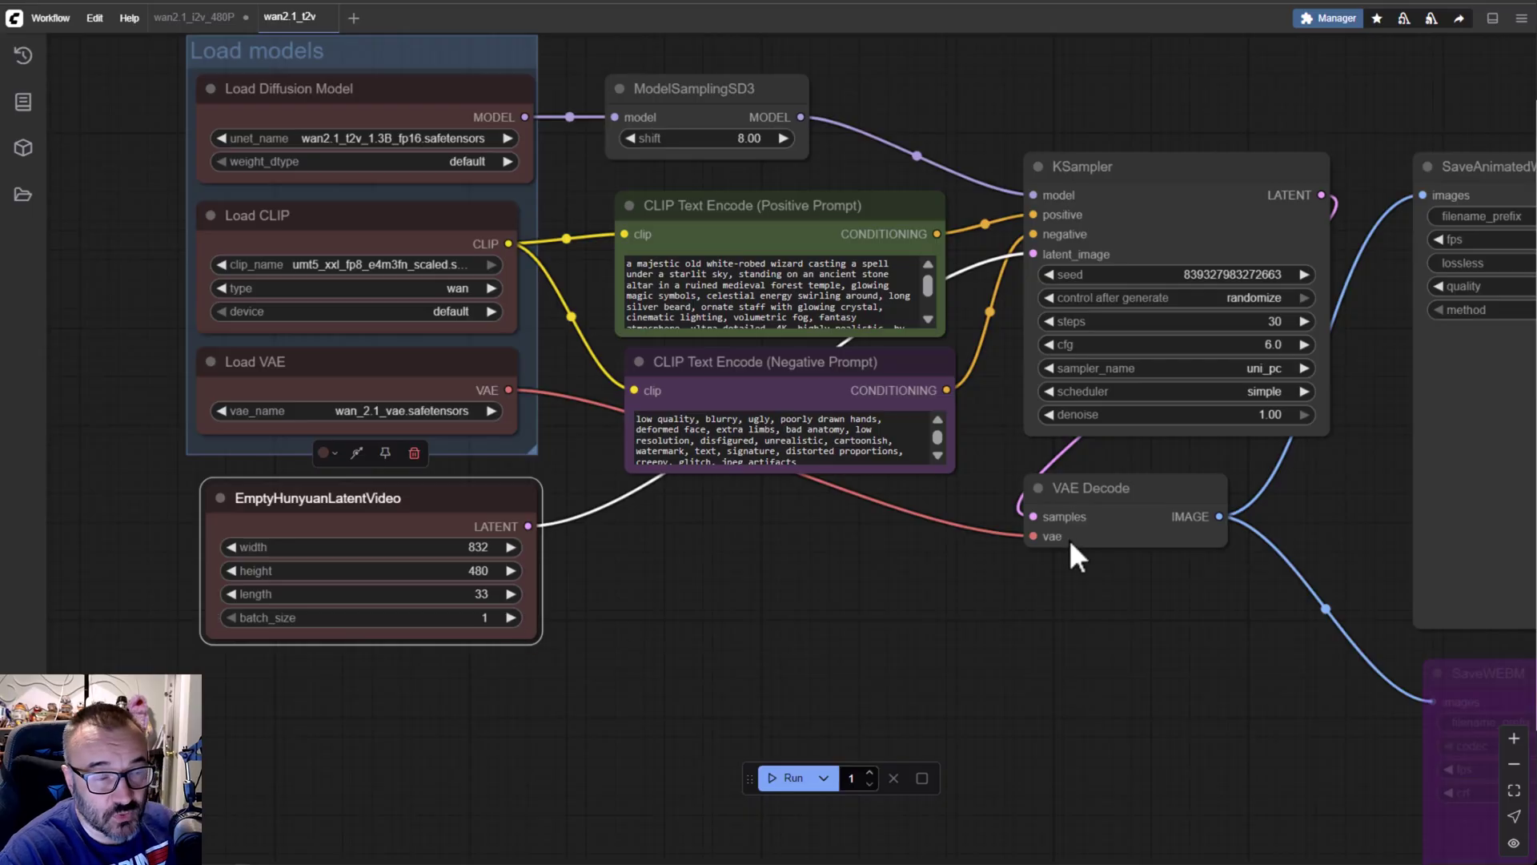
pyautogui.moveTo(956, 615); pyautogui.dragTo(910, 683)
pyautogui.click(661, 350)
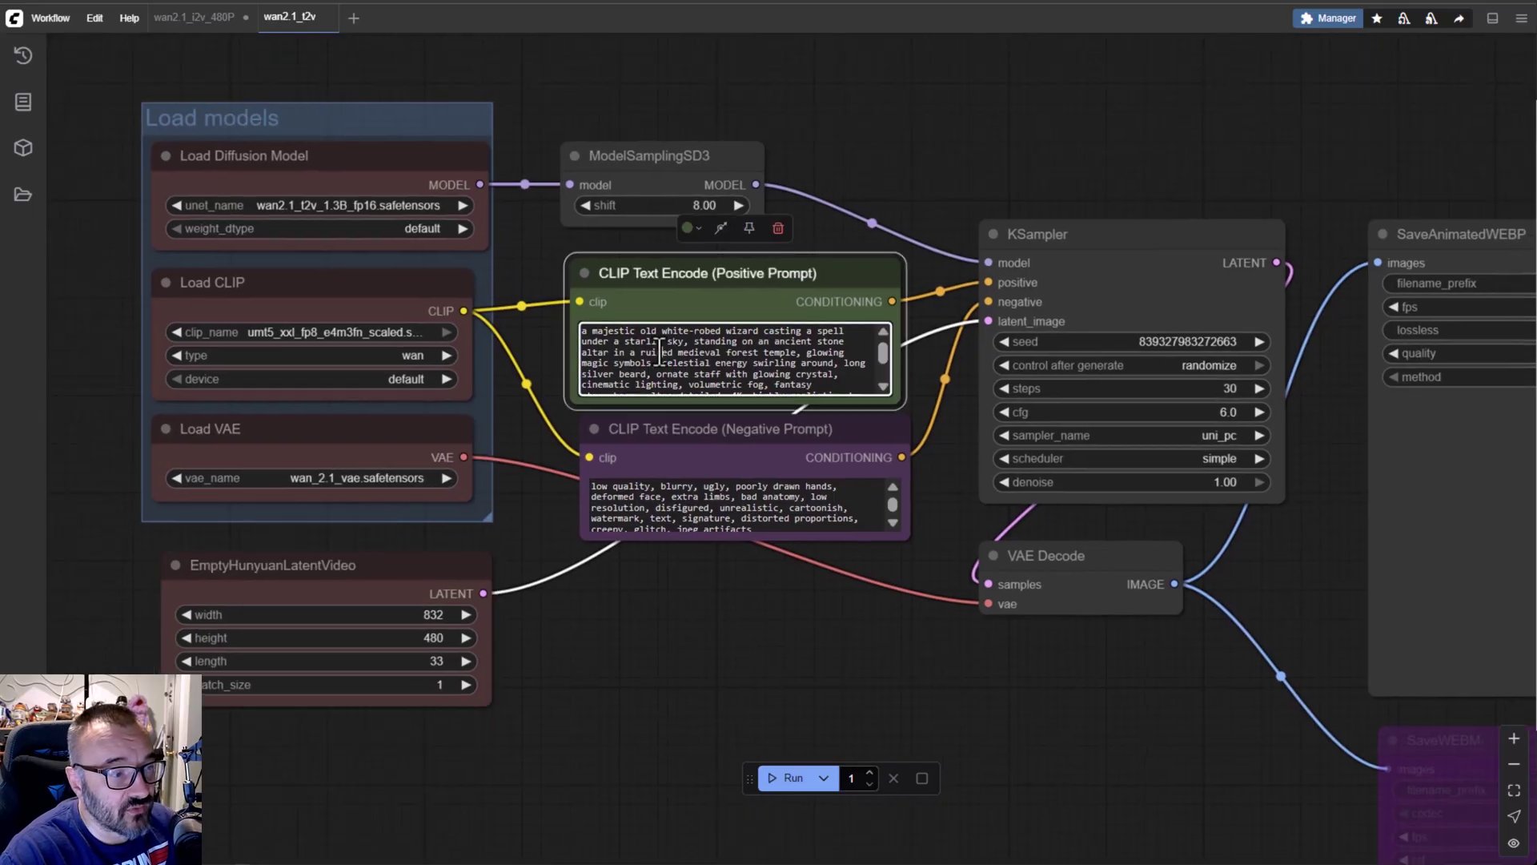
pyautogui.click(694, 486)
# Step: Shift the positive prompt node slightly up and the ModelSamplingSD3 node slightly to the right in the graph
pyautogui.moveTo(895, 170); pyautogui.dragTo(542, 113)
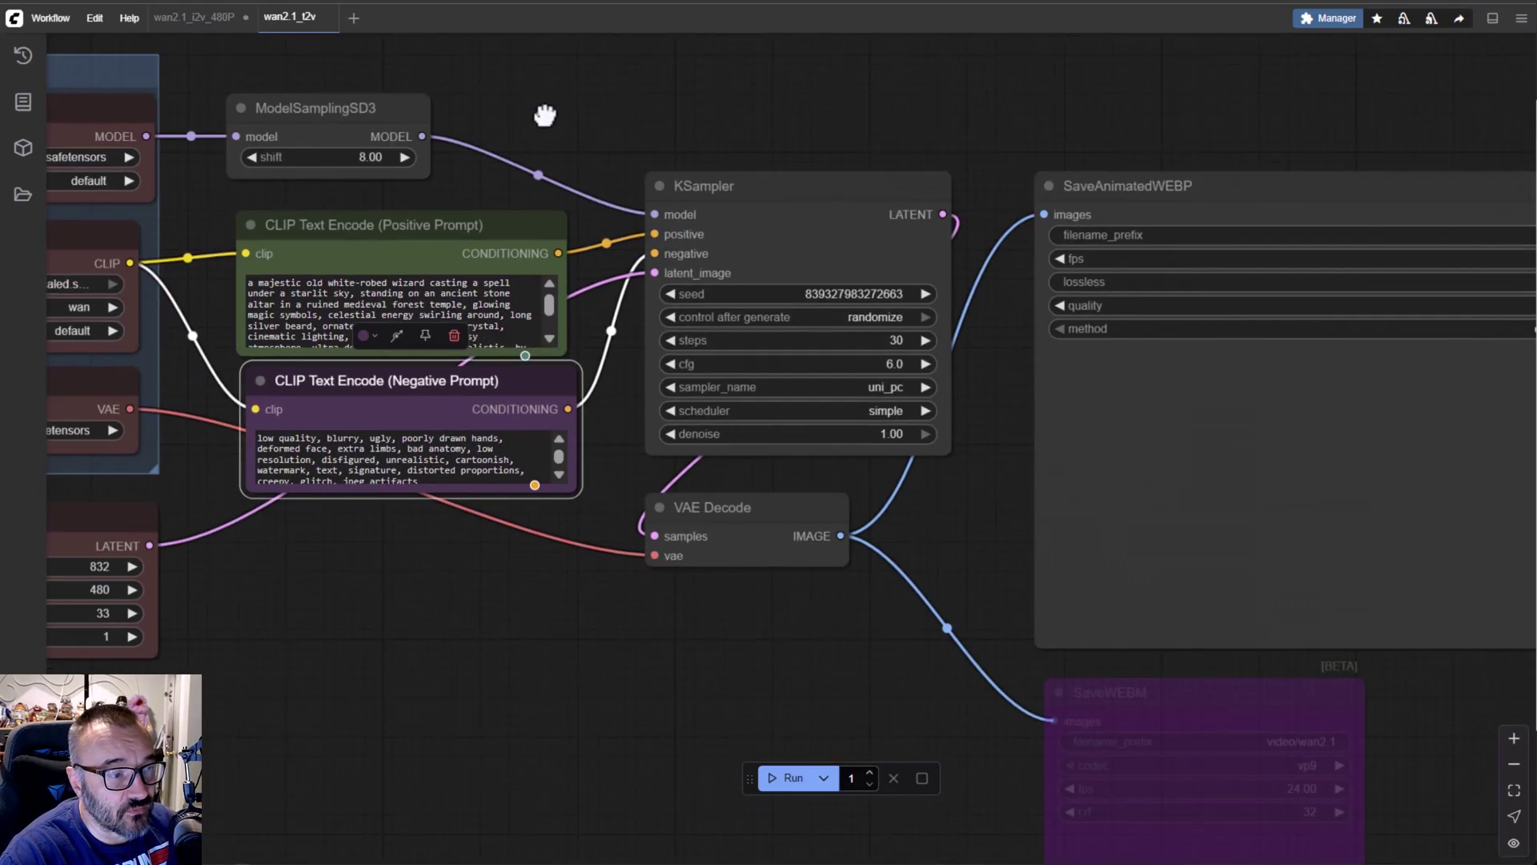
pyautogui.click(495, 204)
pyautogui.moveTo(495, 204); pyautogui.dragTo(490, 212)
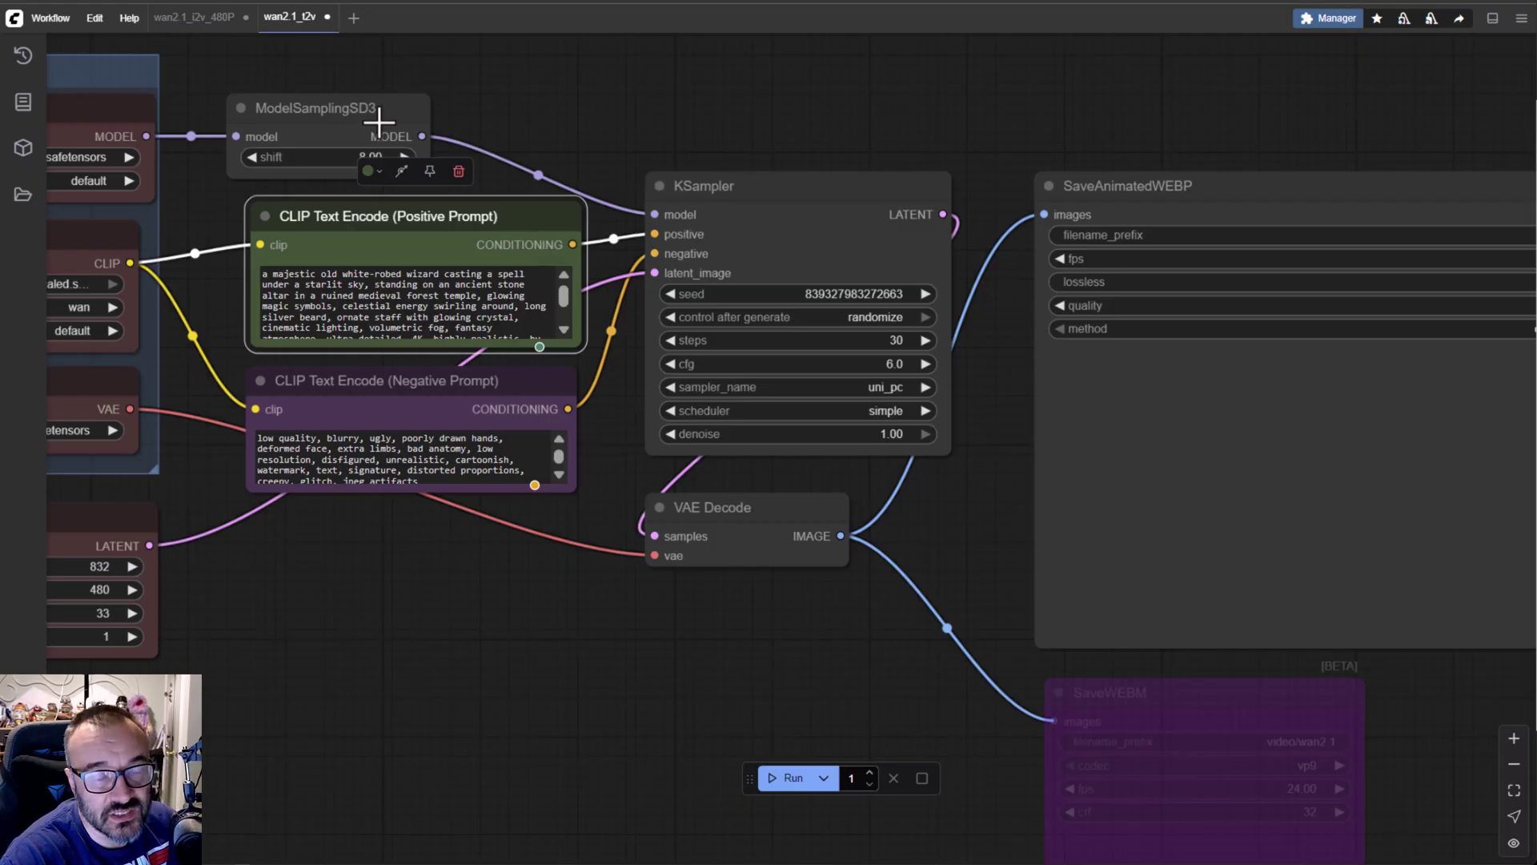
pyautogui.moveTo(326, 101); pyautogui.dragTo(376, 99)
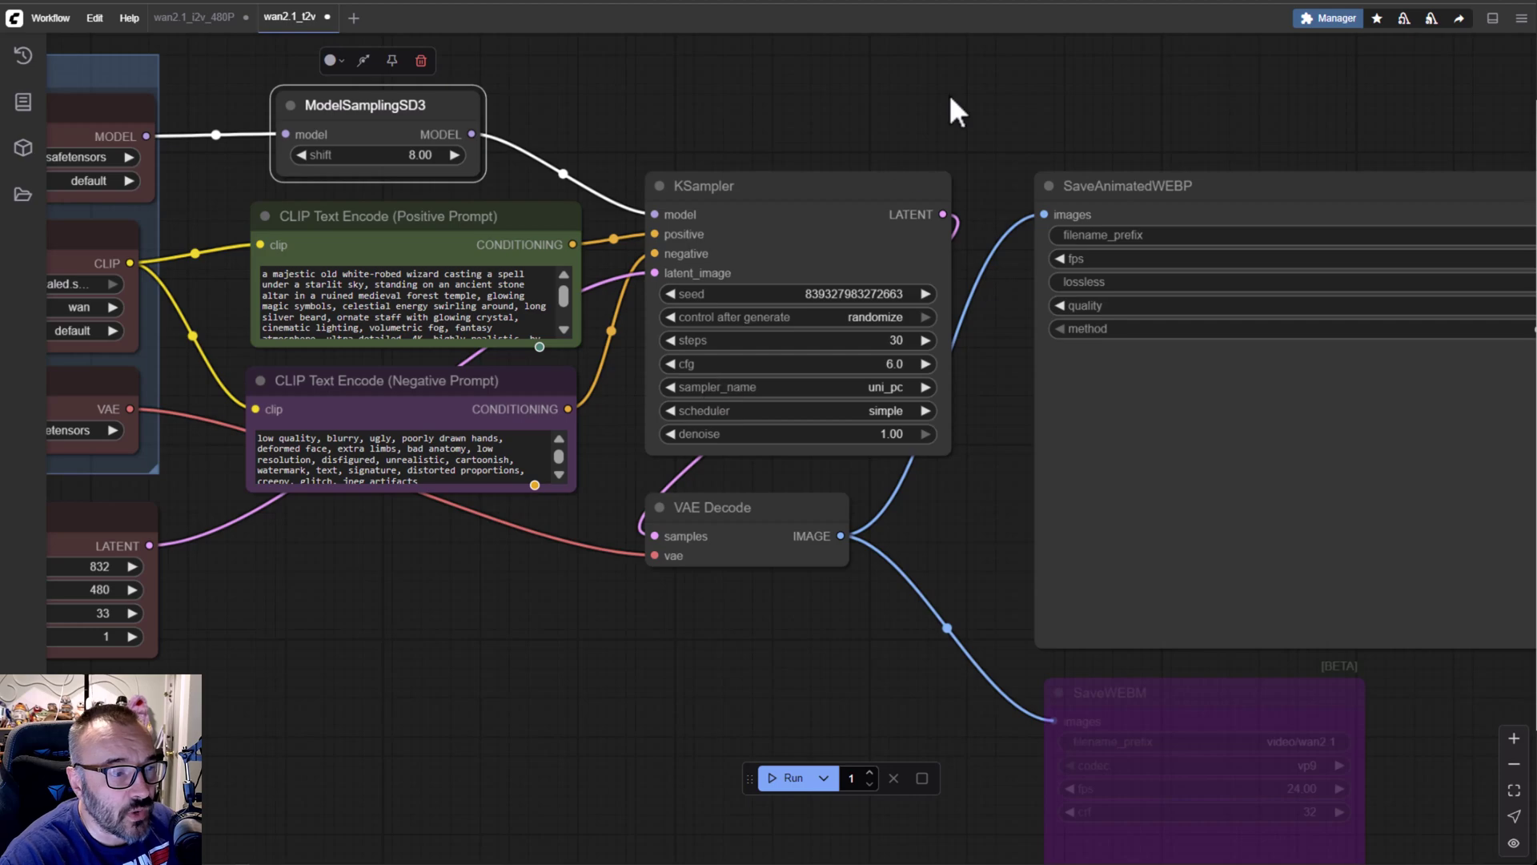
# Step: Select the KSampler node and move it slightly up and to the left of its original position
pyautogui.moveTo(958, 111); pyautogui.dragTo(796, 63)
pyautogui.moveTo(604, 137); pyautogui.dragTo(582, 122)
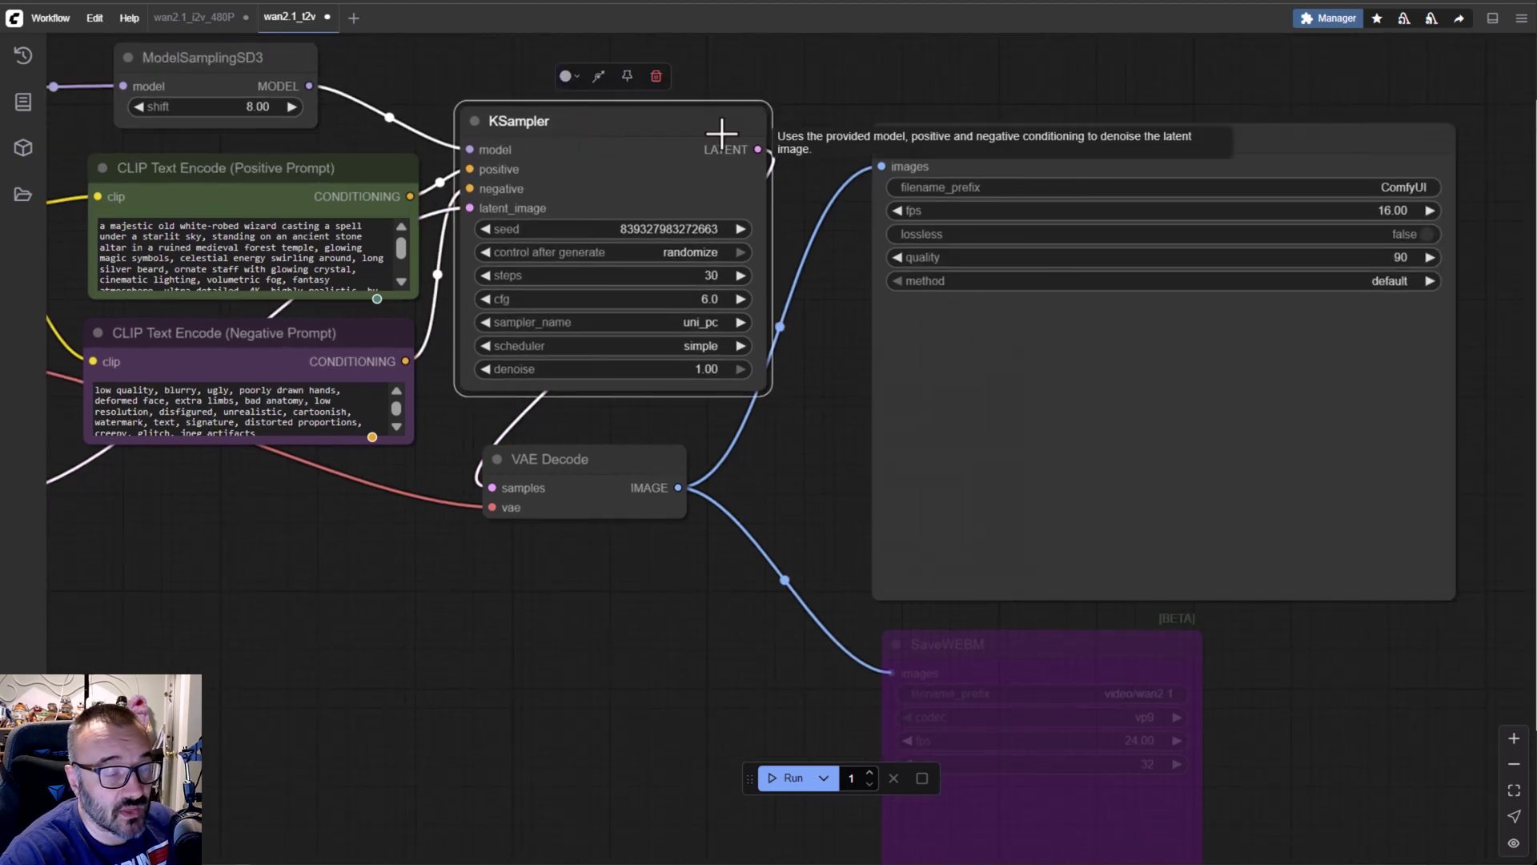
pyautogui.moveTo(600, 113)
pyautogui.mouseDown()
pyautogui.moveTo(704, 118)
pyautogui.moveTo(608, 122)
pyautogui.mouseUp()
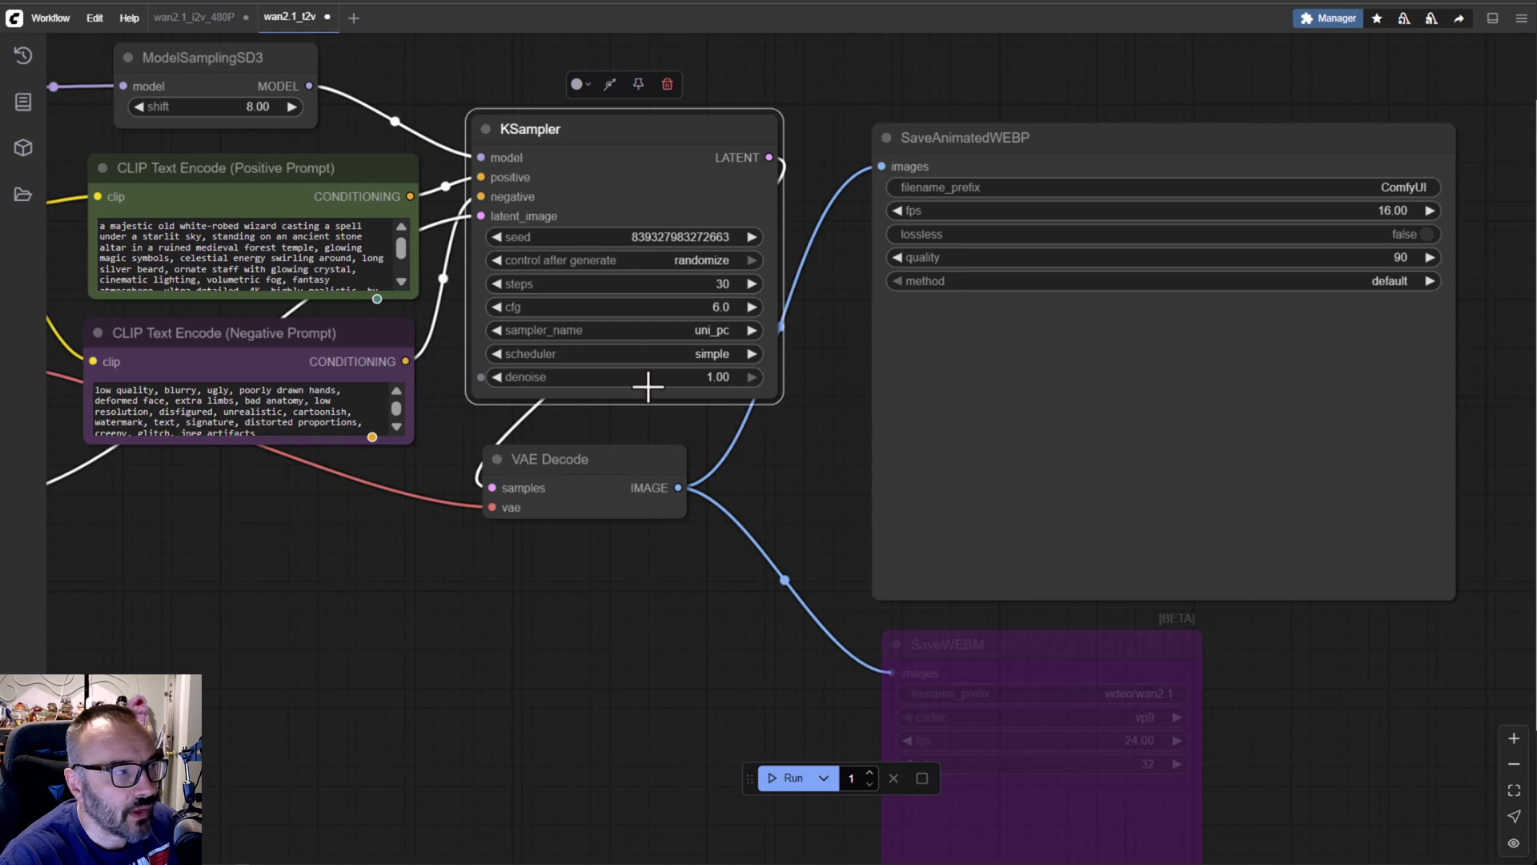
# Step: Examine the VAE Decode, SaveAnimatedWEBP and bypassed SaveWEBM nodes at the end of the text-to-video graph
pyautogui.moveTo(709, 601); pyautogui.dragTo(519, 523)
pyautogui.moveTo(657, 548); pyautogui.dragTo(366, 675)
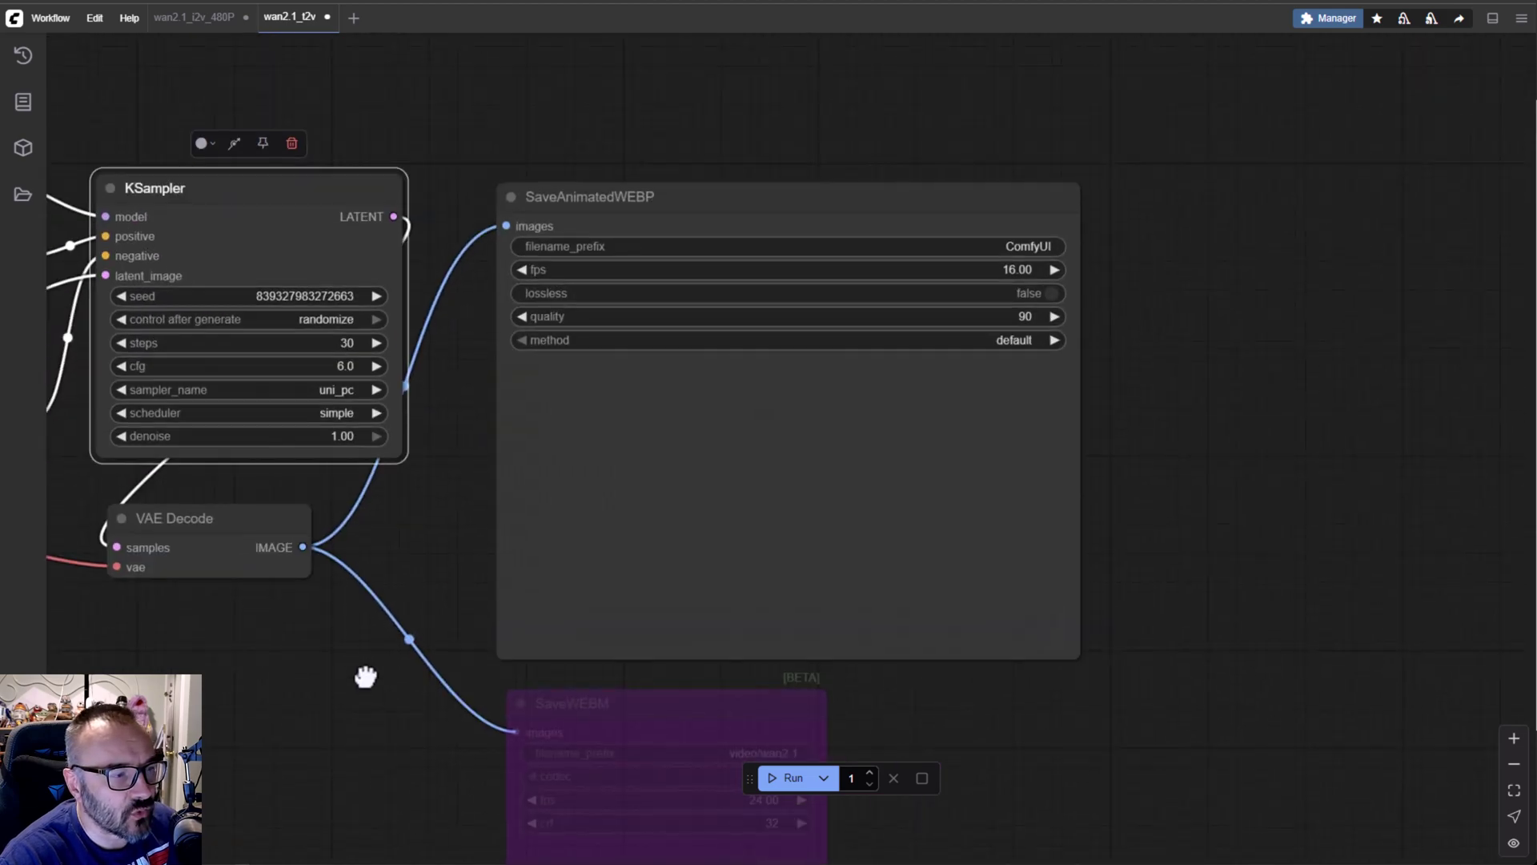
pyautogui.moveTo(976, 644); pyautogui.dragTo(1239, 195)
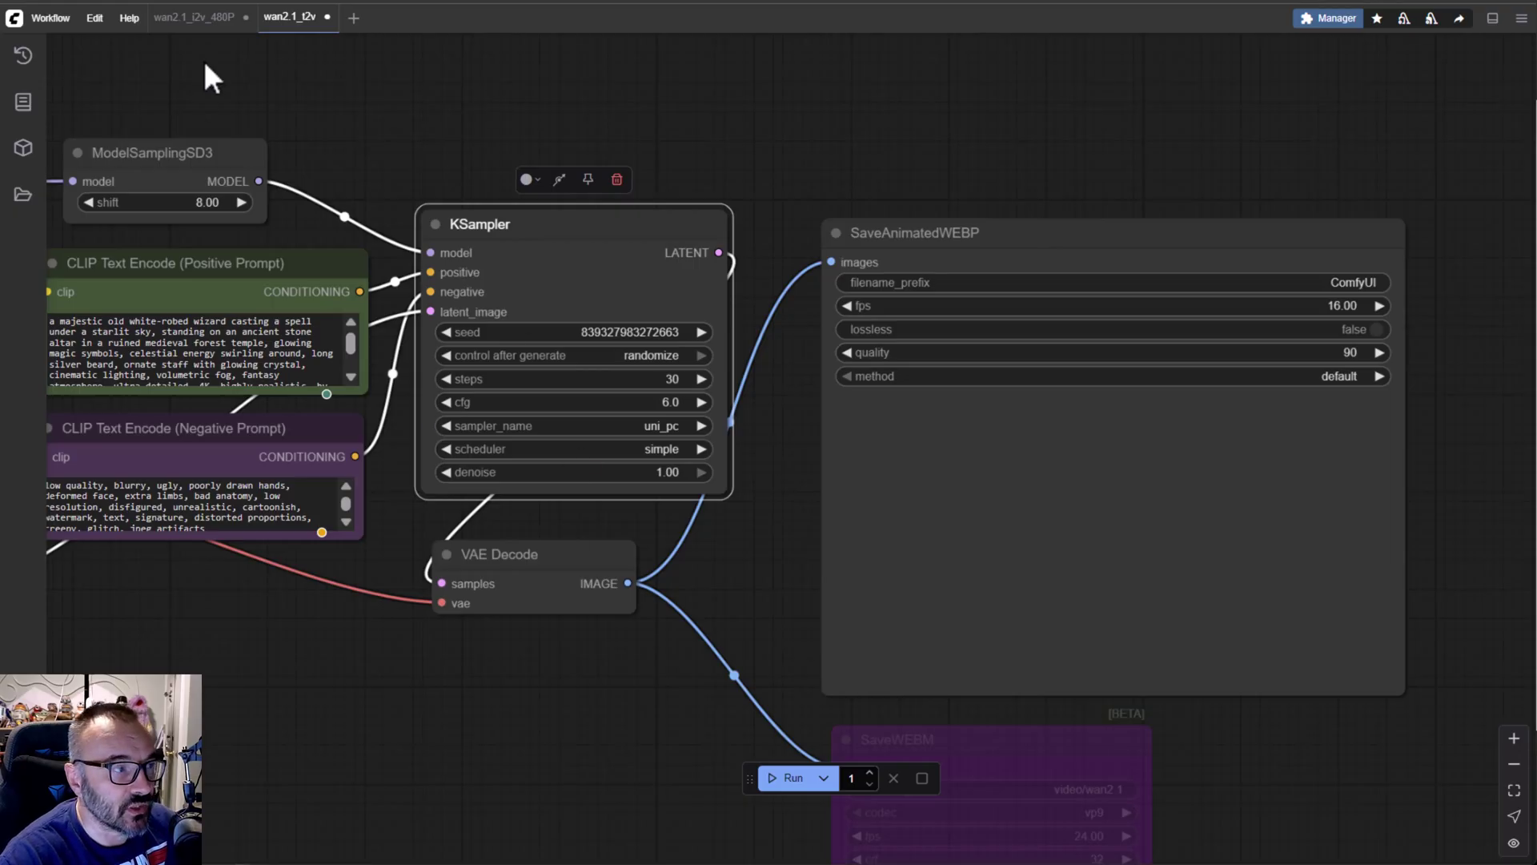
# Step: Switch to the wan2.1_i2v_480P workflow and inspect its output video, model loaders and Start Frame image group
pyautogui.click(210, 18)
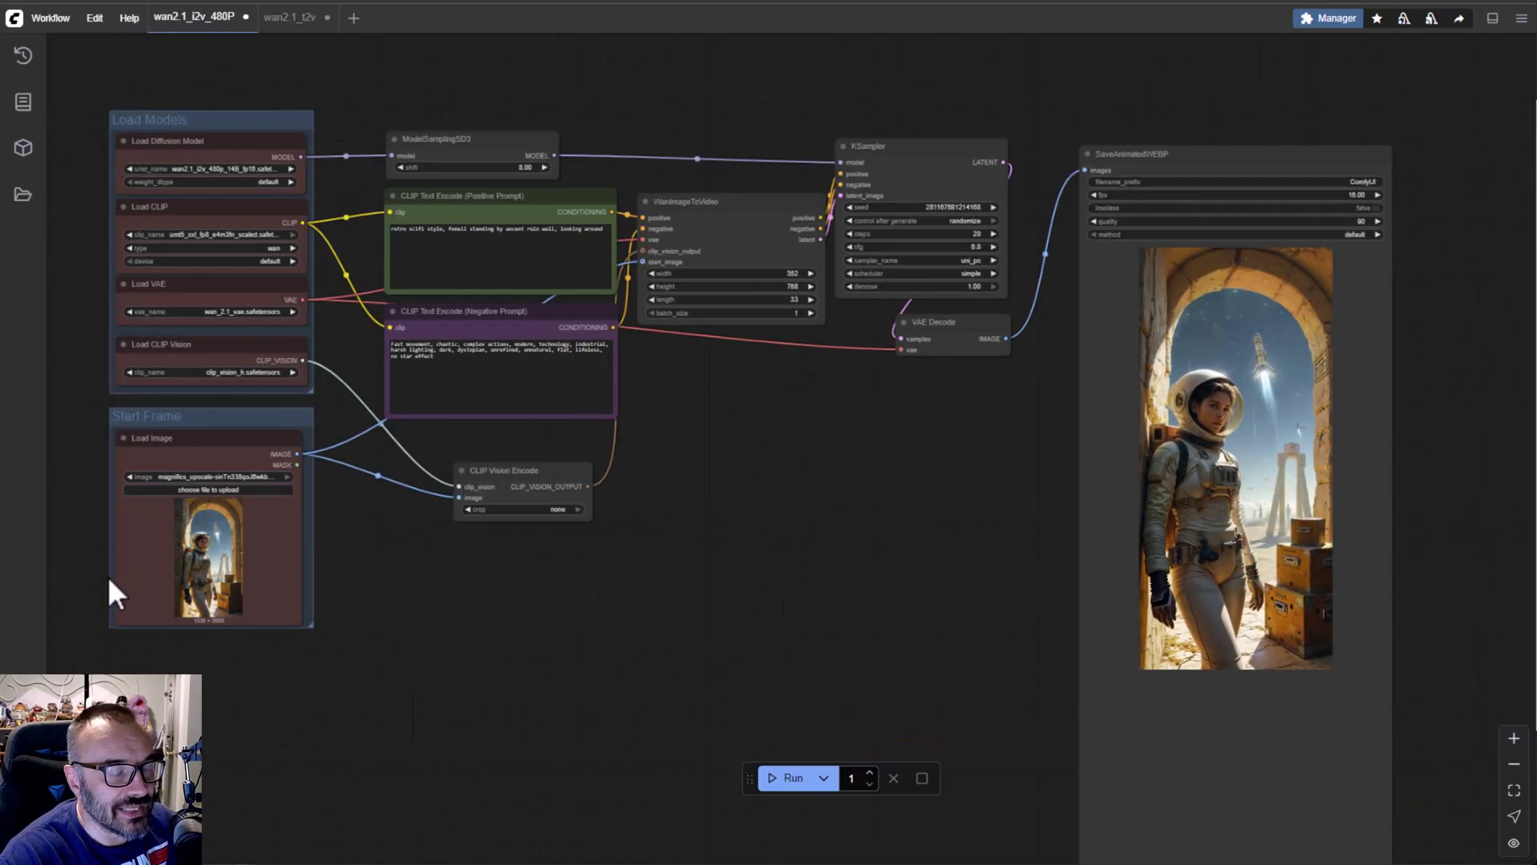
pyautogui.scroll(5, 127, 594)
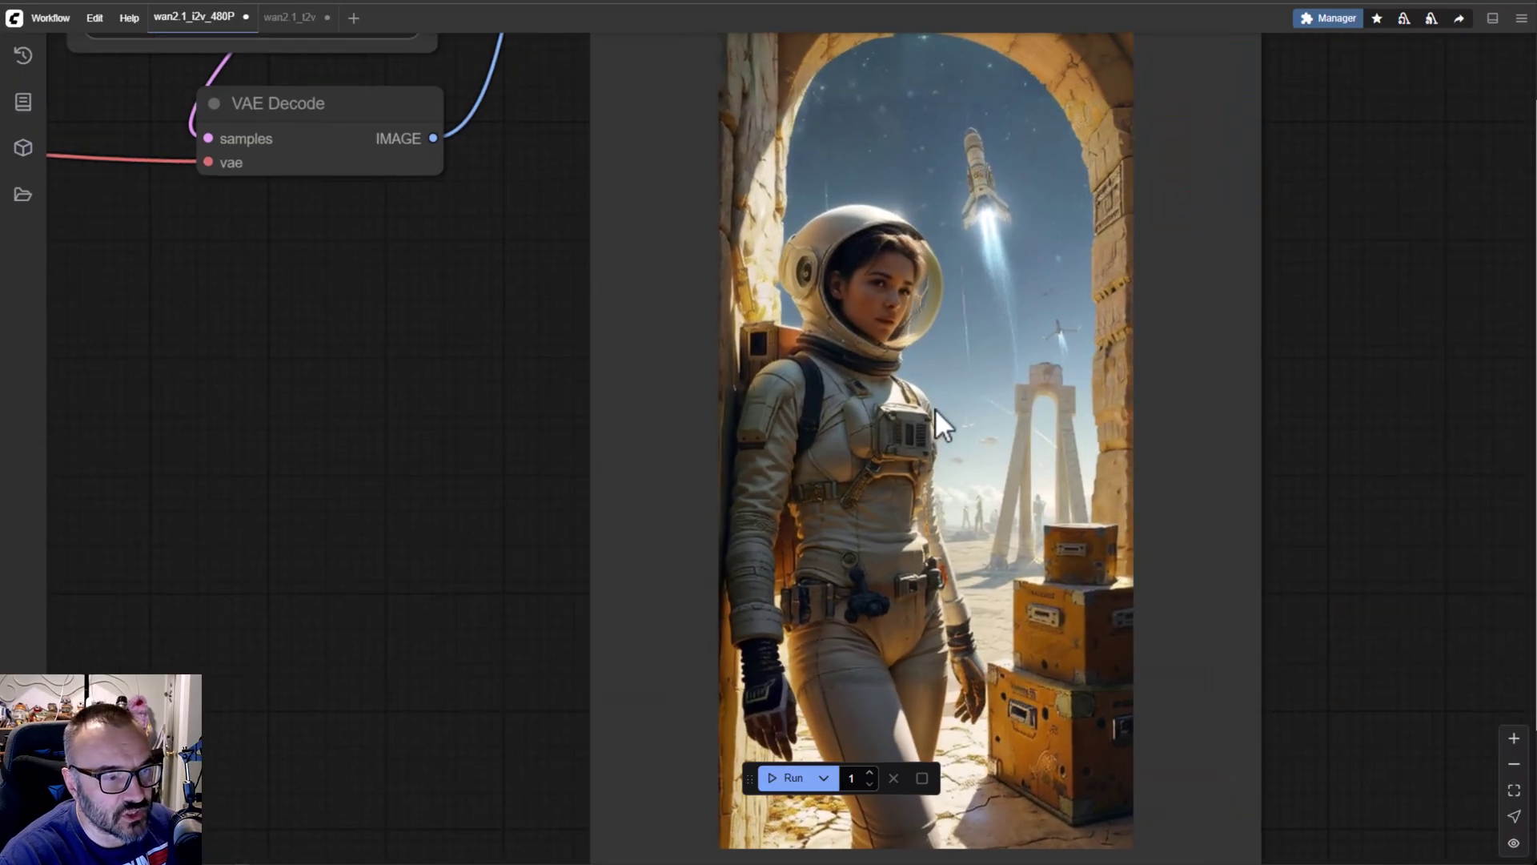
pyautogui.moveTo(248, 394); pyautogui.dragTo(921, 405)
pyautogui.scroll(-2, 728, 573)
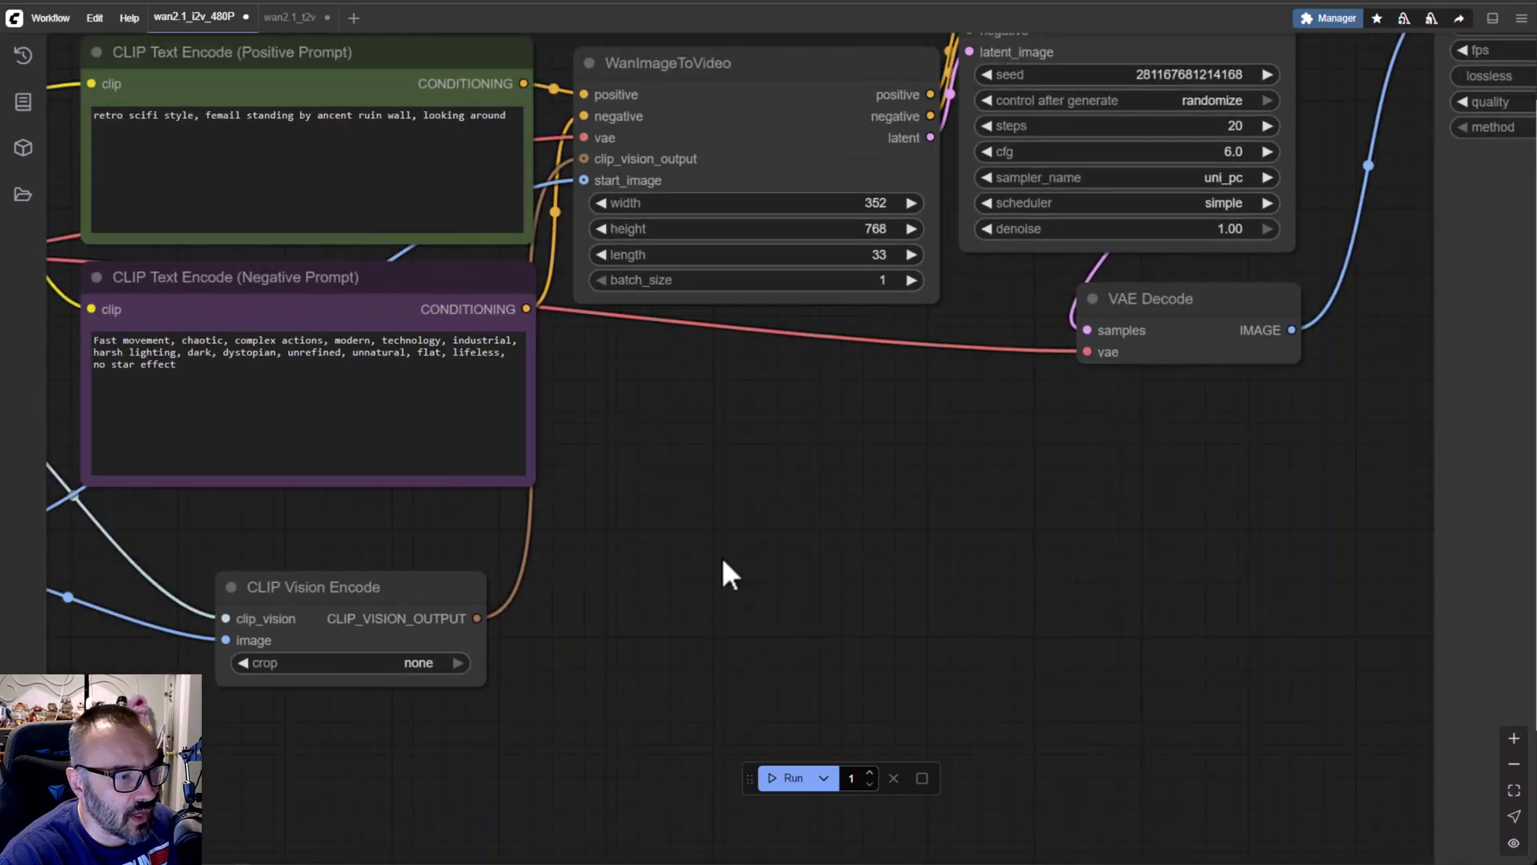
pyautogui.moveTo(687, 576); pyautogui.dragTo(1248, 528)
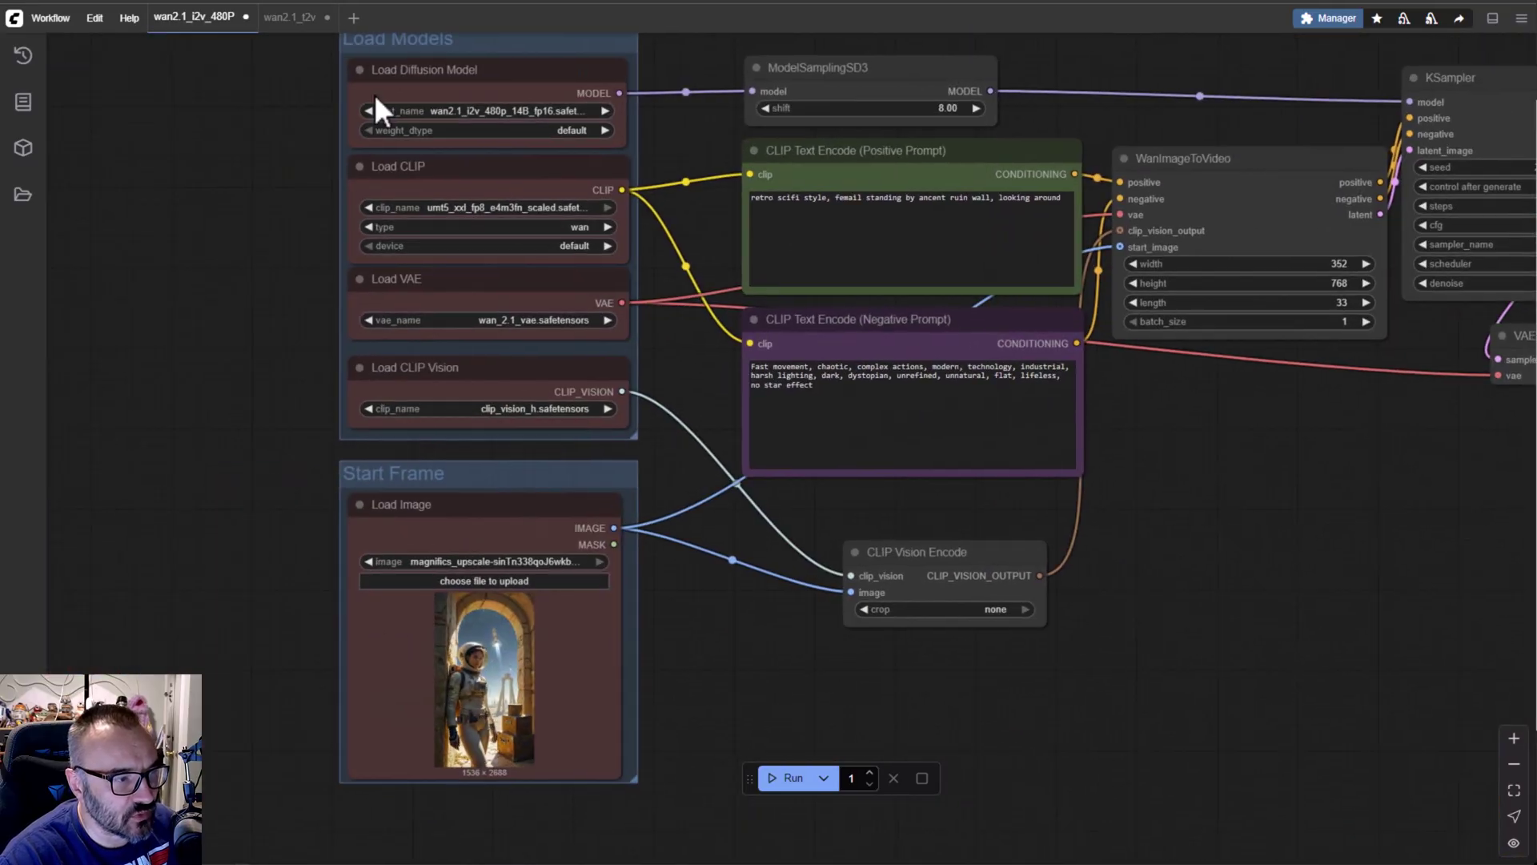
pyautogui.click(468, 474)
pyautogui.moveTo(437, 479)
pyautogui.mouseDown()
pyautogui.moveTo(439, 497)
pyautogui.moveTo(440, 477)
pyautogui.mouseUp()
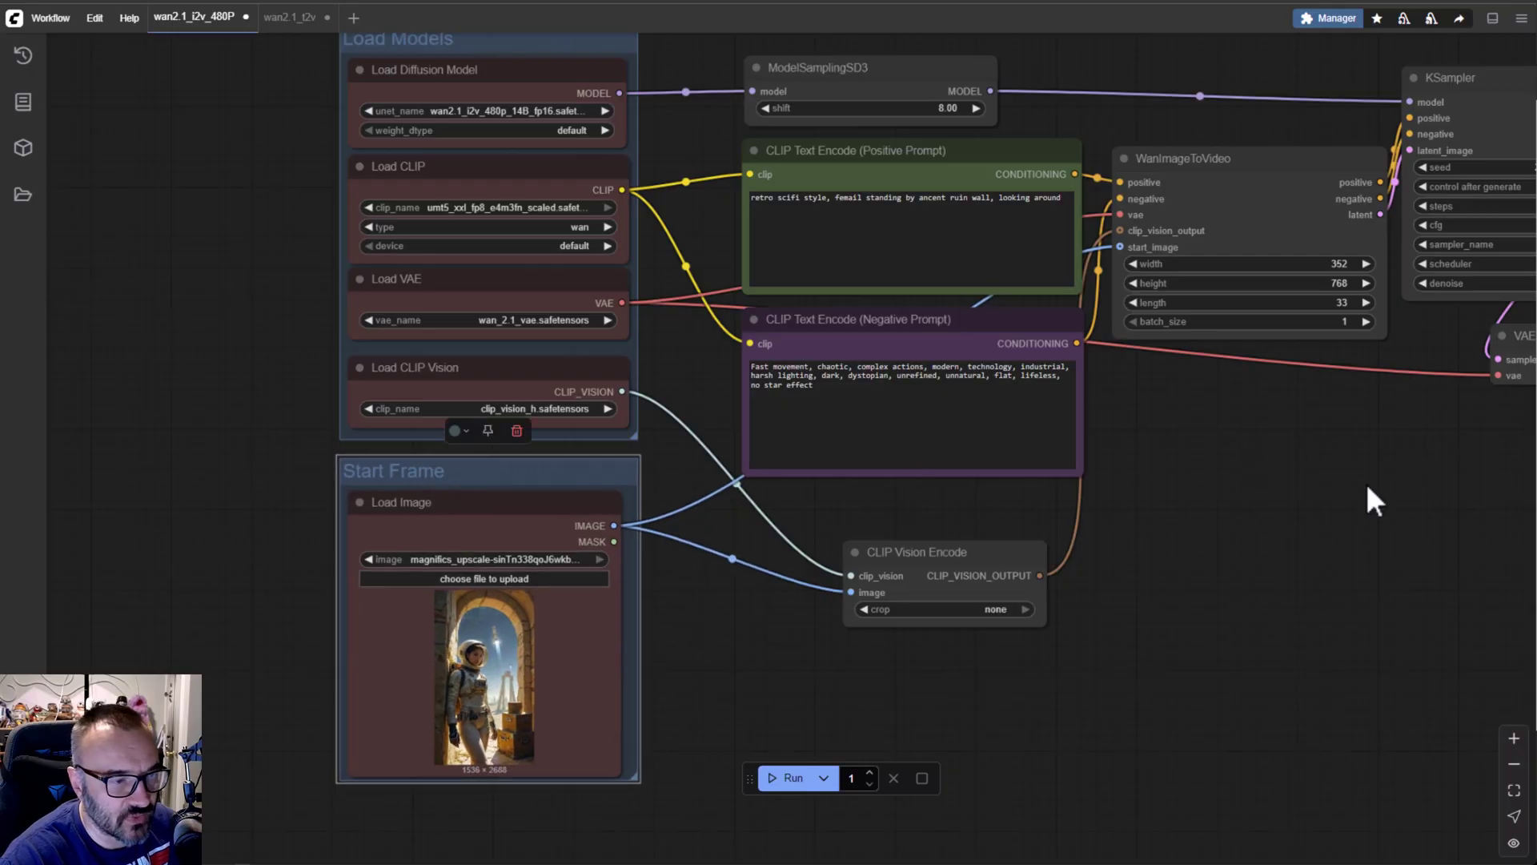
# Step: Examine how the WanImageToVideo node connects the prompts and start image to the KSampler and SaveAnimatedWEBP output
pyautogui.moveTo(1366, 497); pyautogui.dragTo(909, 670)
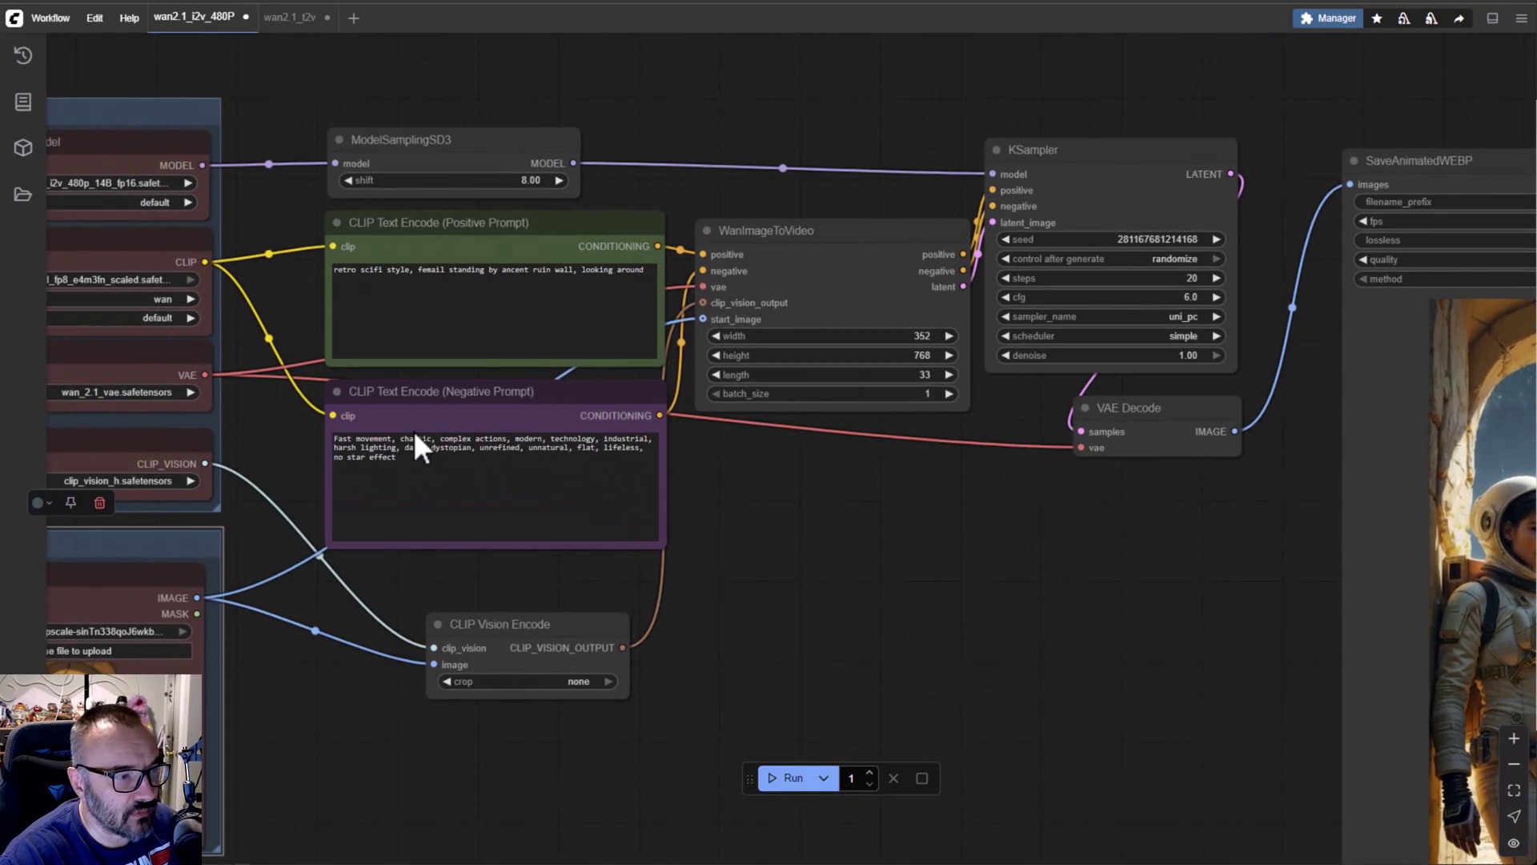
pyautogui.click(803, 233)
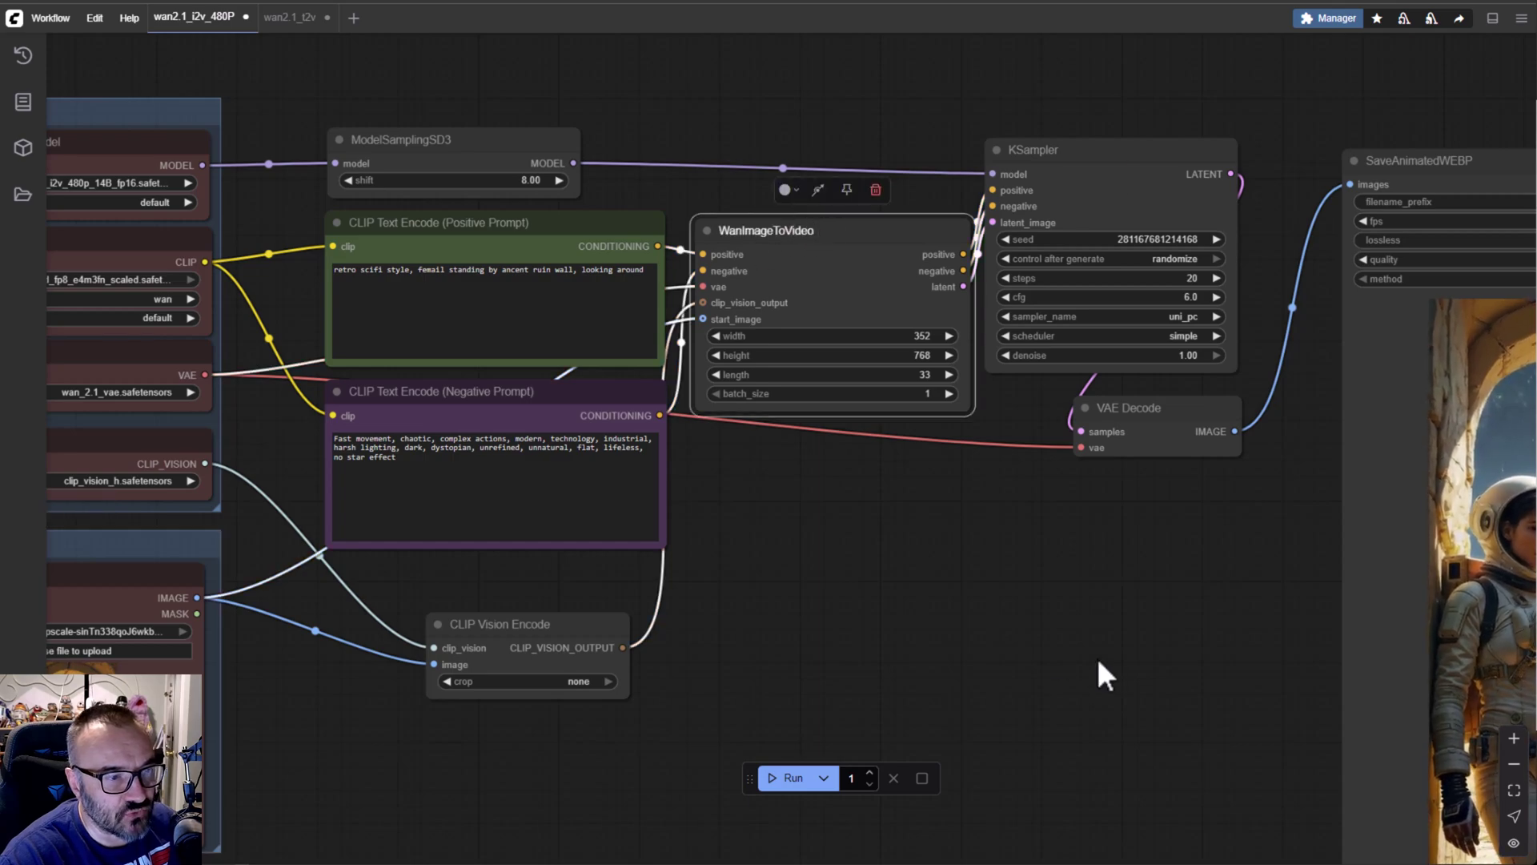
pyautogui.moveTo(1098, 672); pyautogui.dragTo(576, 667)
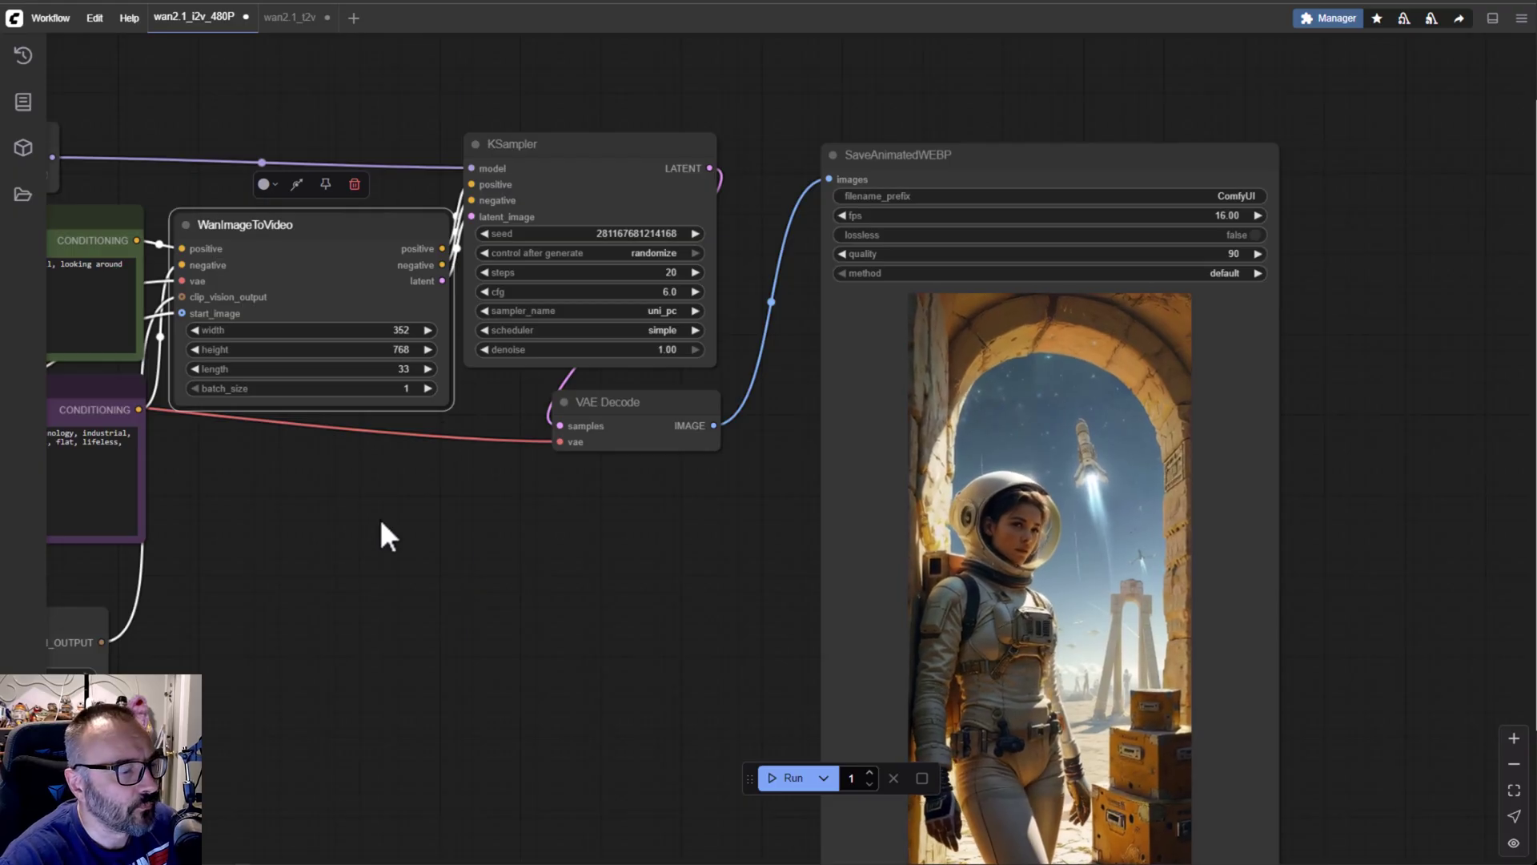
pyautogui.moveTo(381, 531); pyautogui.dragTo(1081, 497)
pyautogui.scroll(-8, 1082, 497)
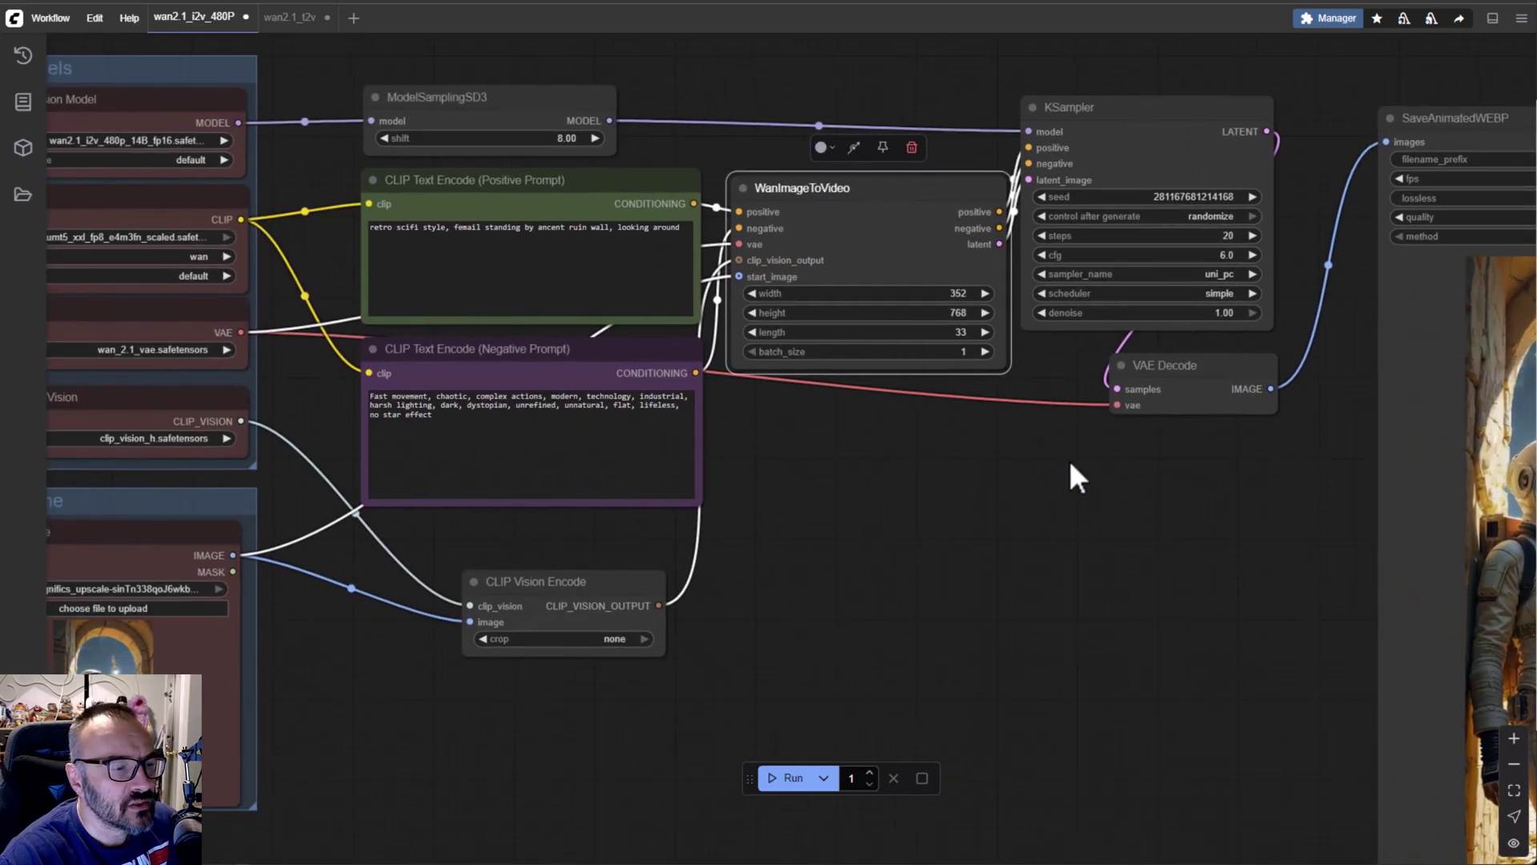
pyautogui.scroll(2, 1041, 569)
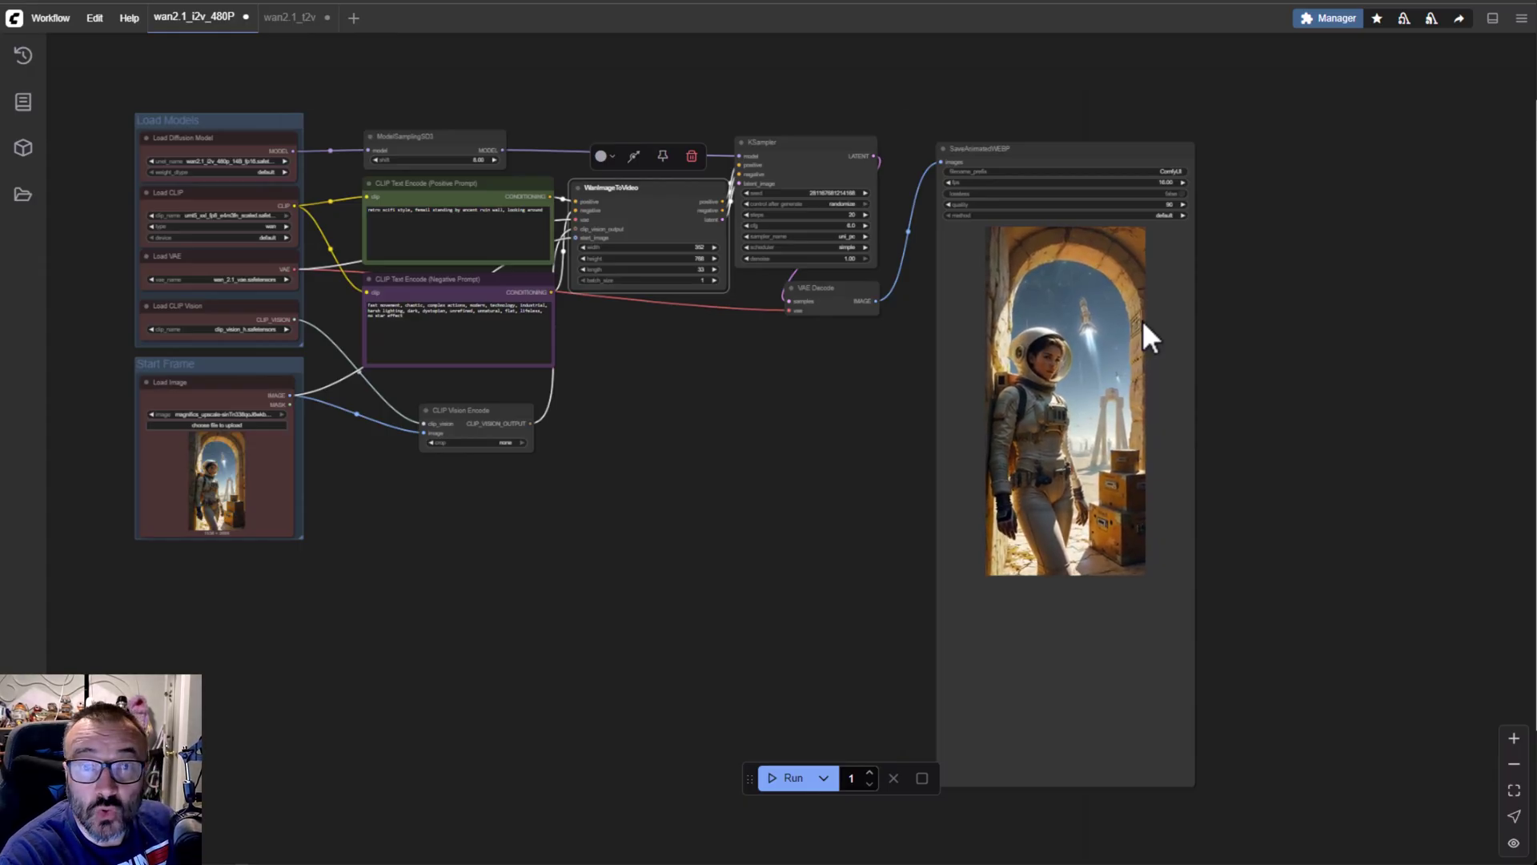
# Step: Search the Custom Nodes Manager for "kijai" and browse the listed node packs
pyautogui.click(1325, 18)
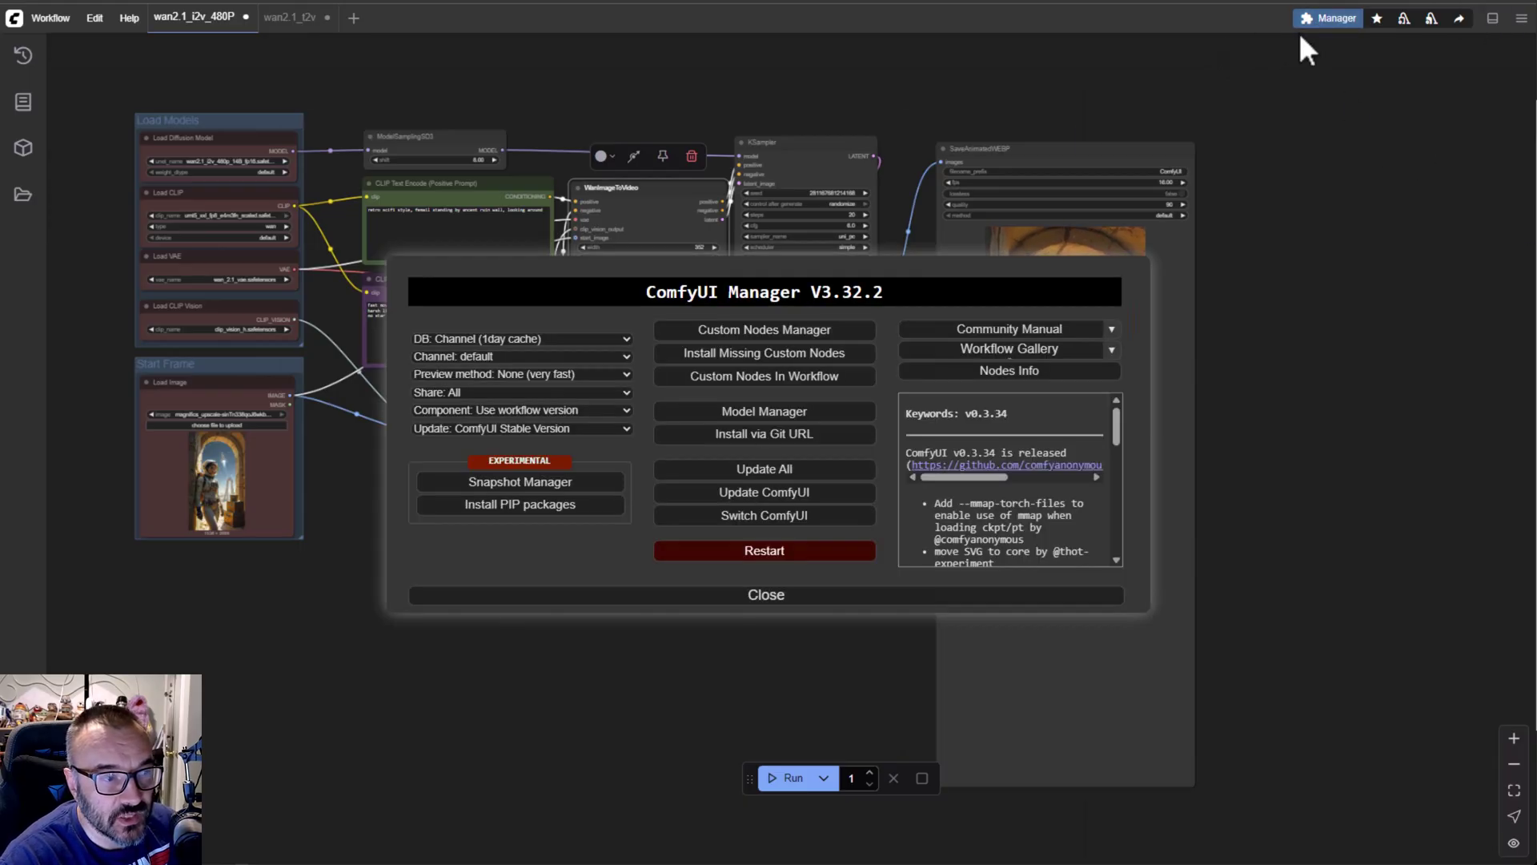
pyautogui.click(737, 331)
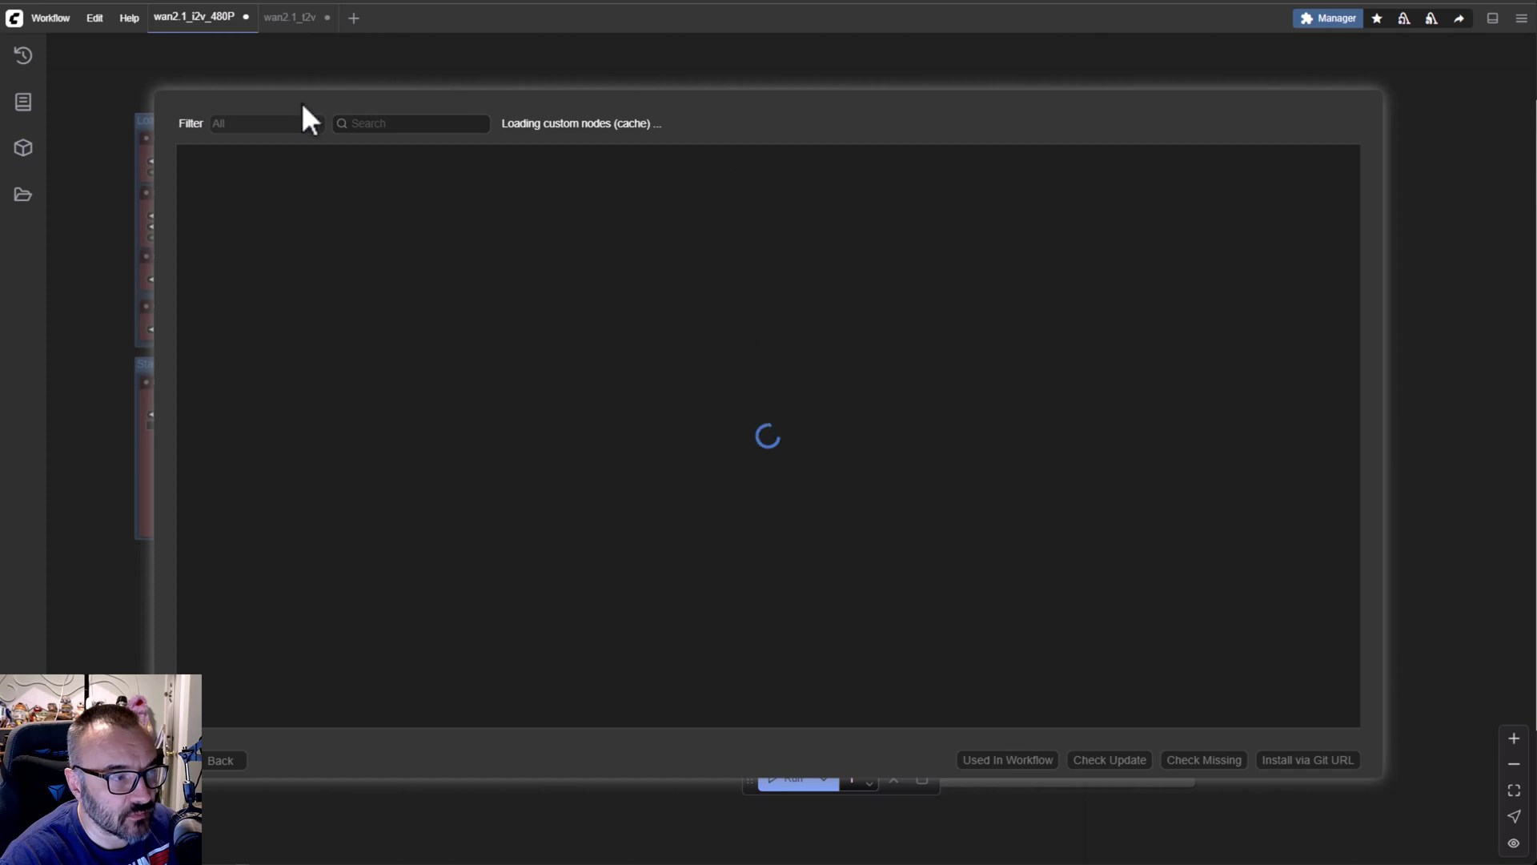
pyautogui.click(413, 124)
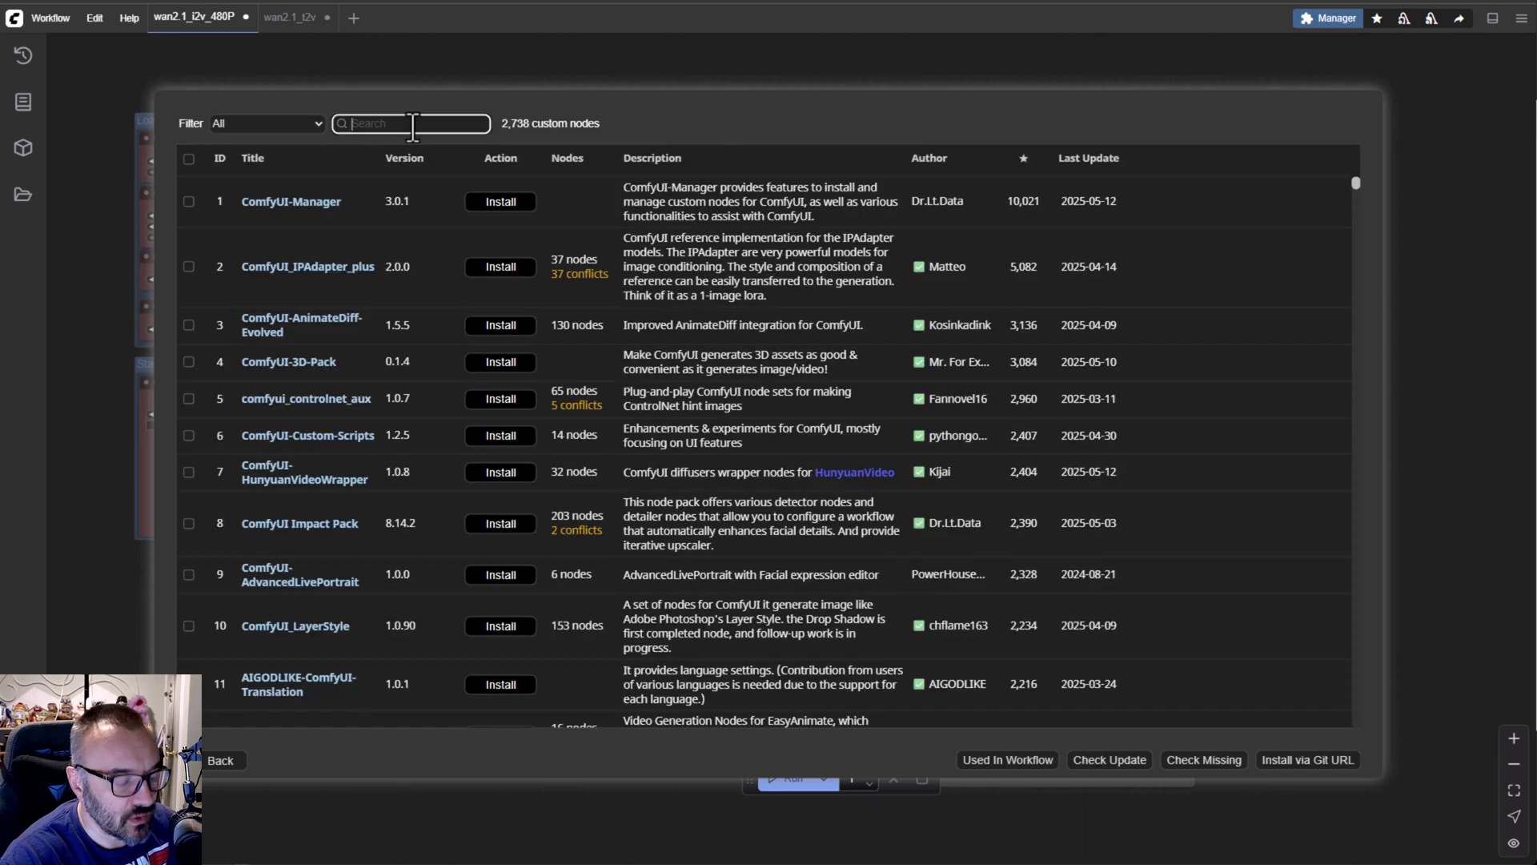
pyautogui.write('ki')
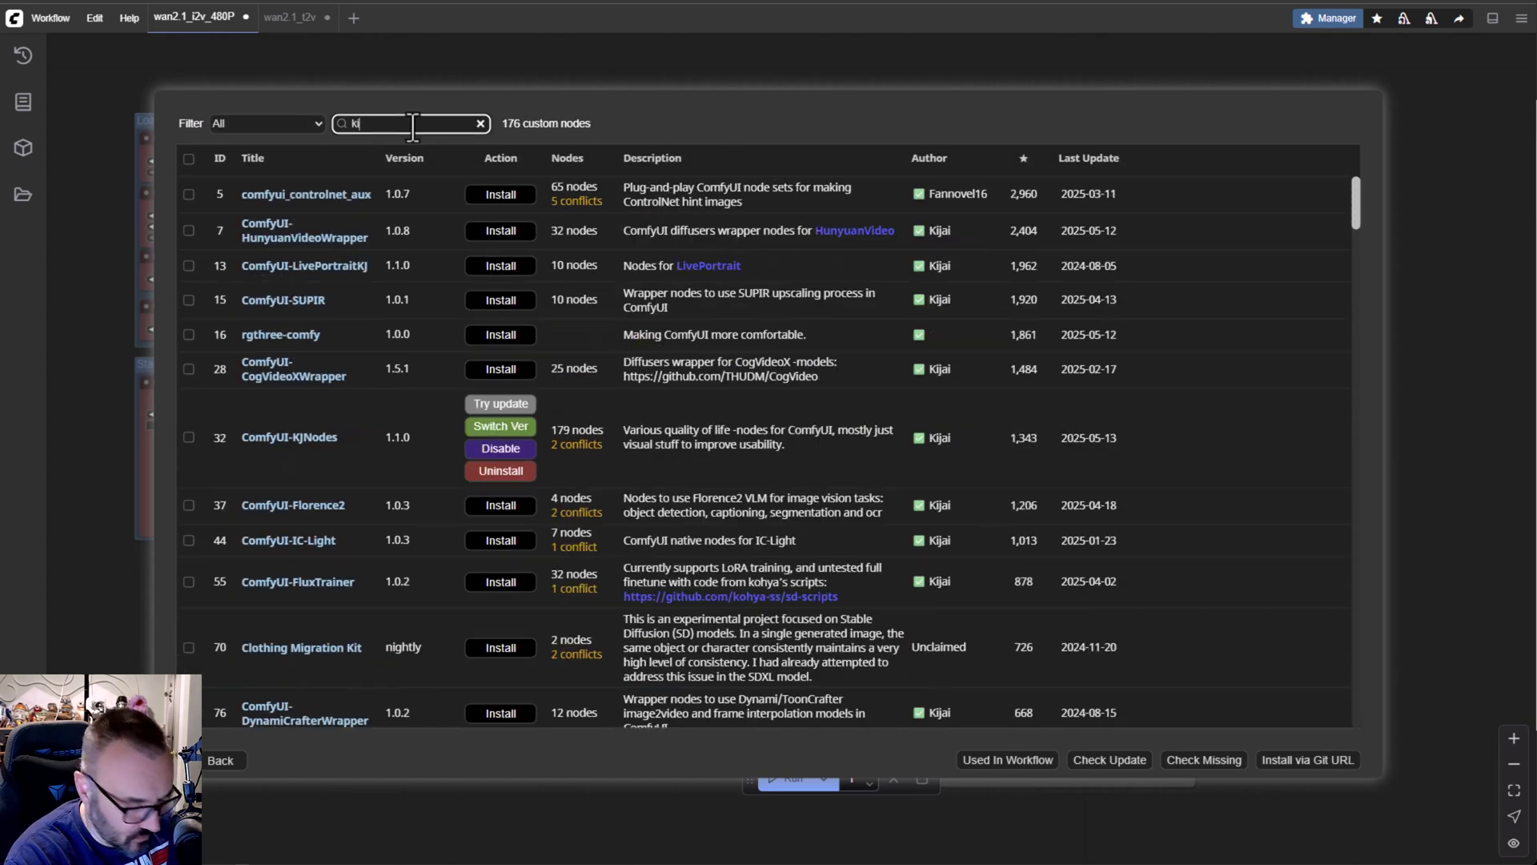
pyautogui.write('jai')
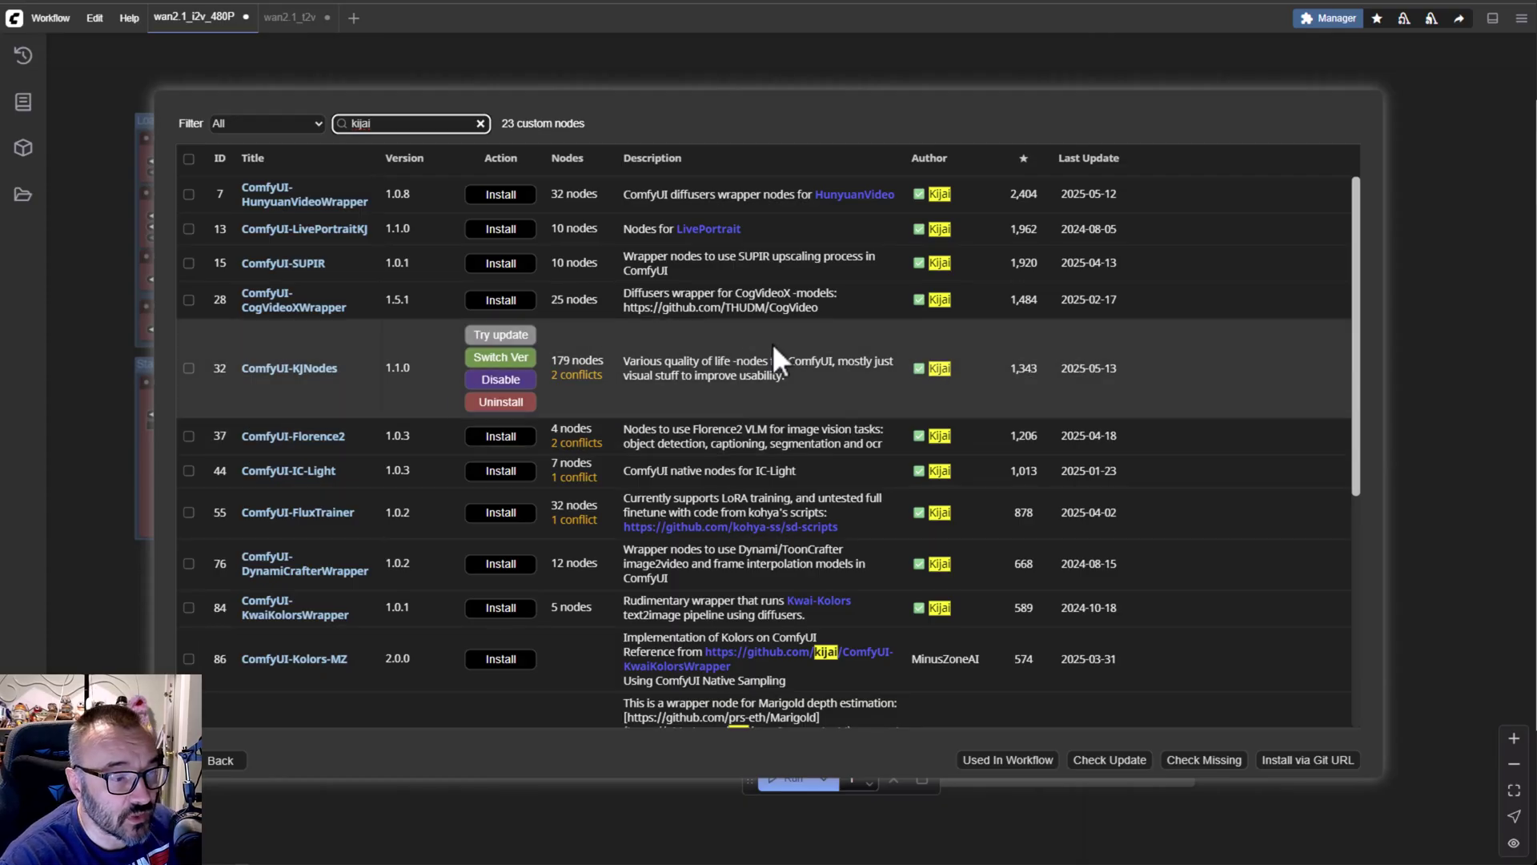
pyautogui.scroll(-10, 771, 342)
pyautogui.scroll(10, 775, 367)
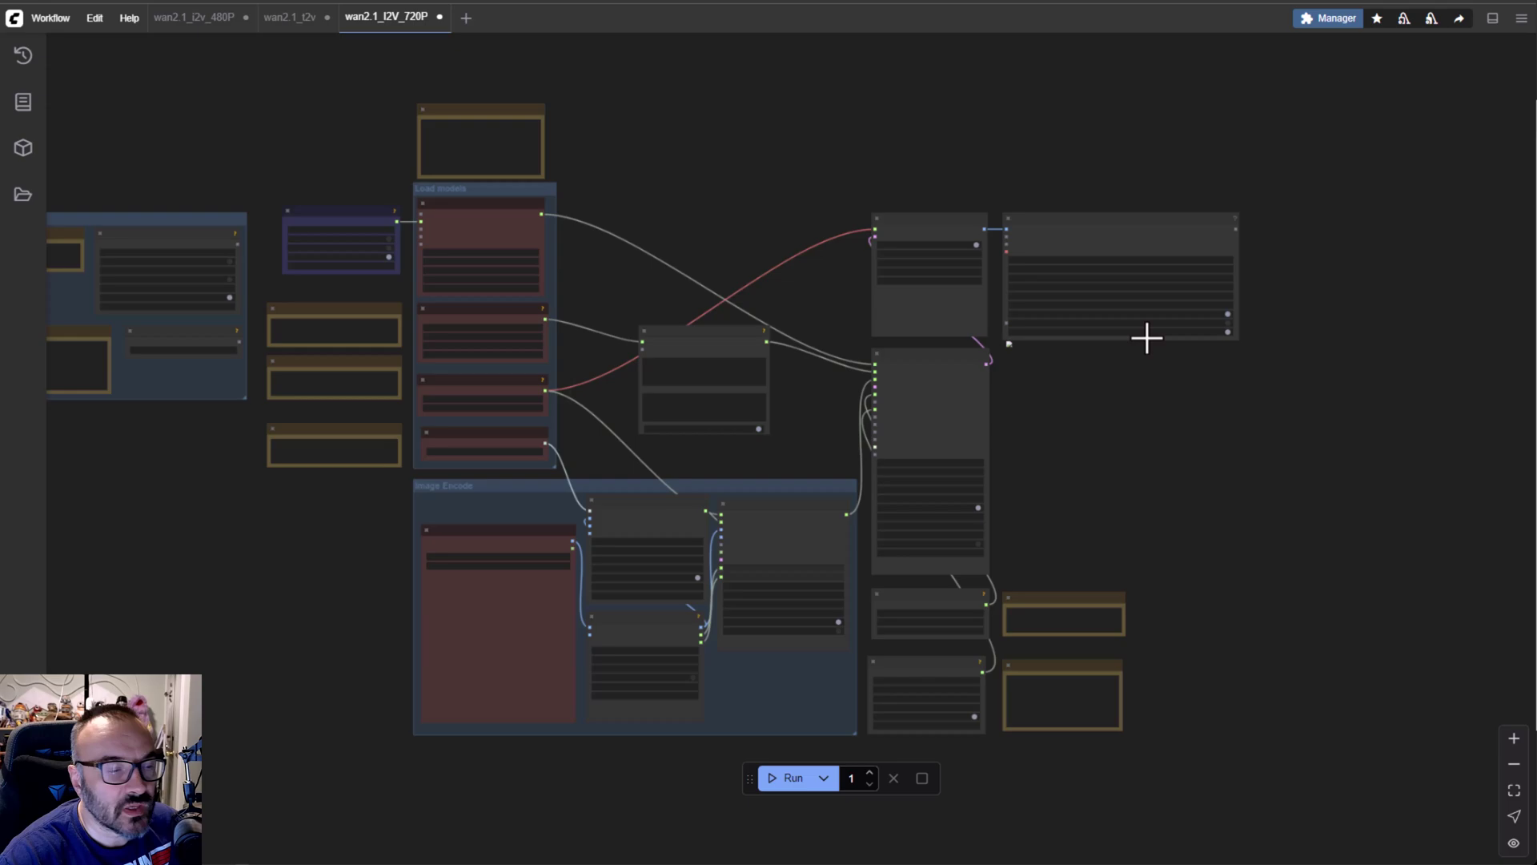
# Step: Survey the wan2.1_I2V_720P graph and check it for missing custom nodes with ComfyUI Manager
pyautogui.moveTo(1147, 336); pyautogui.dragTo(1290, 460)
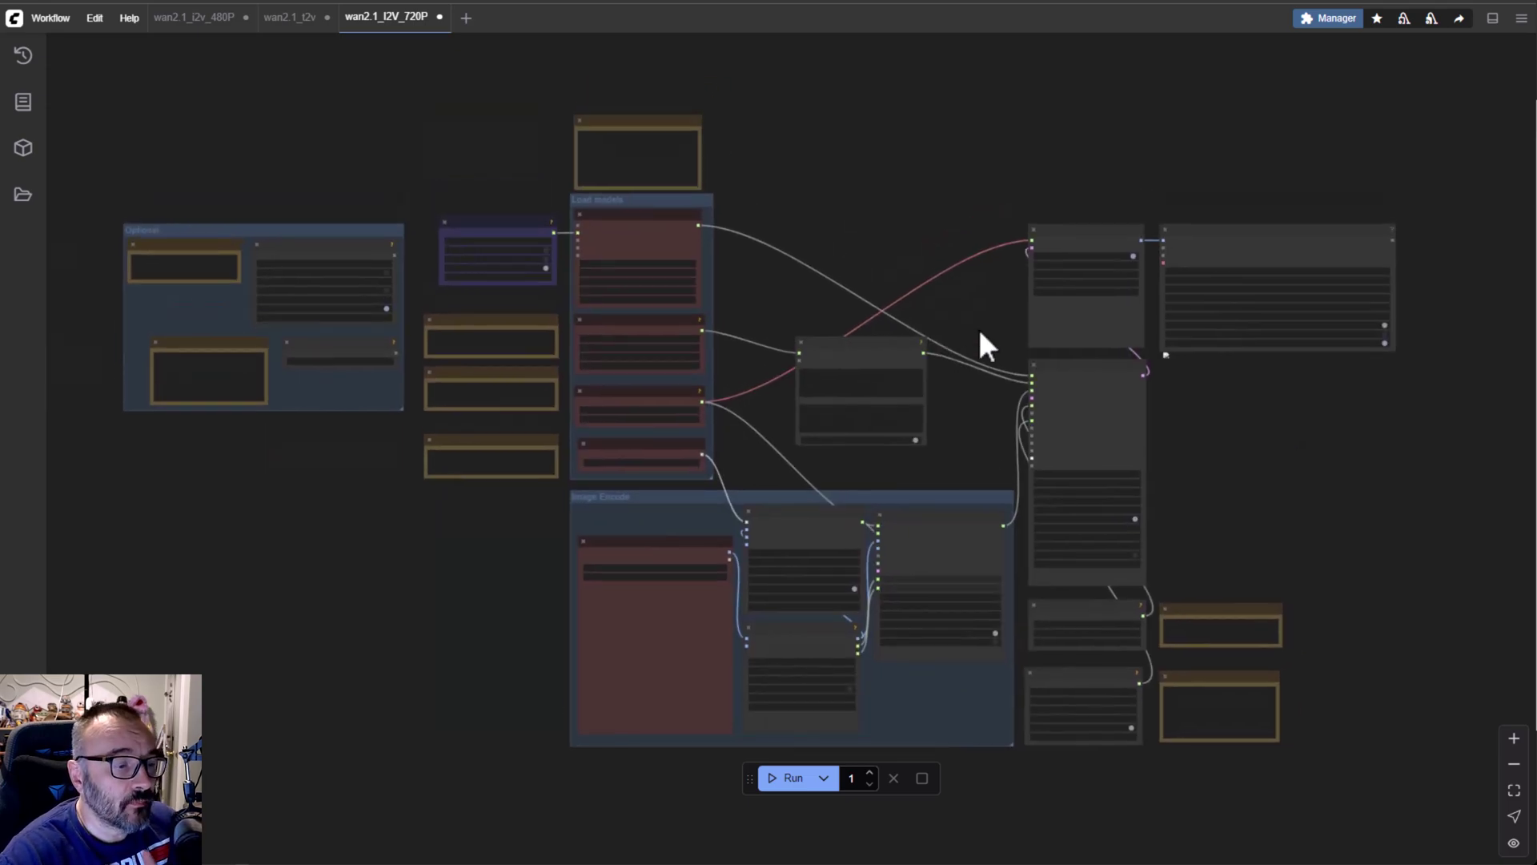
pyautogui.scroll(2, 967, 334)
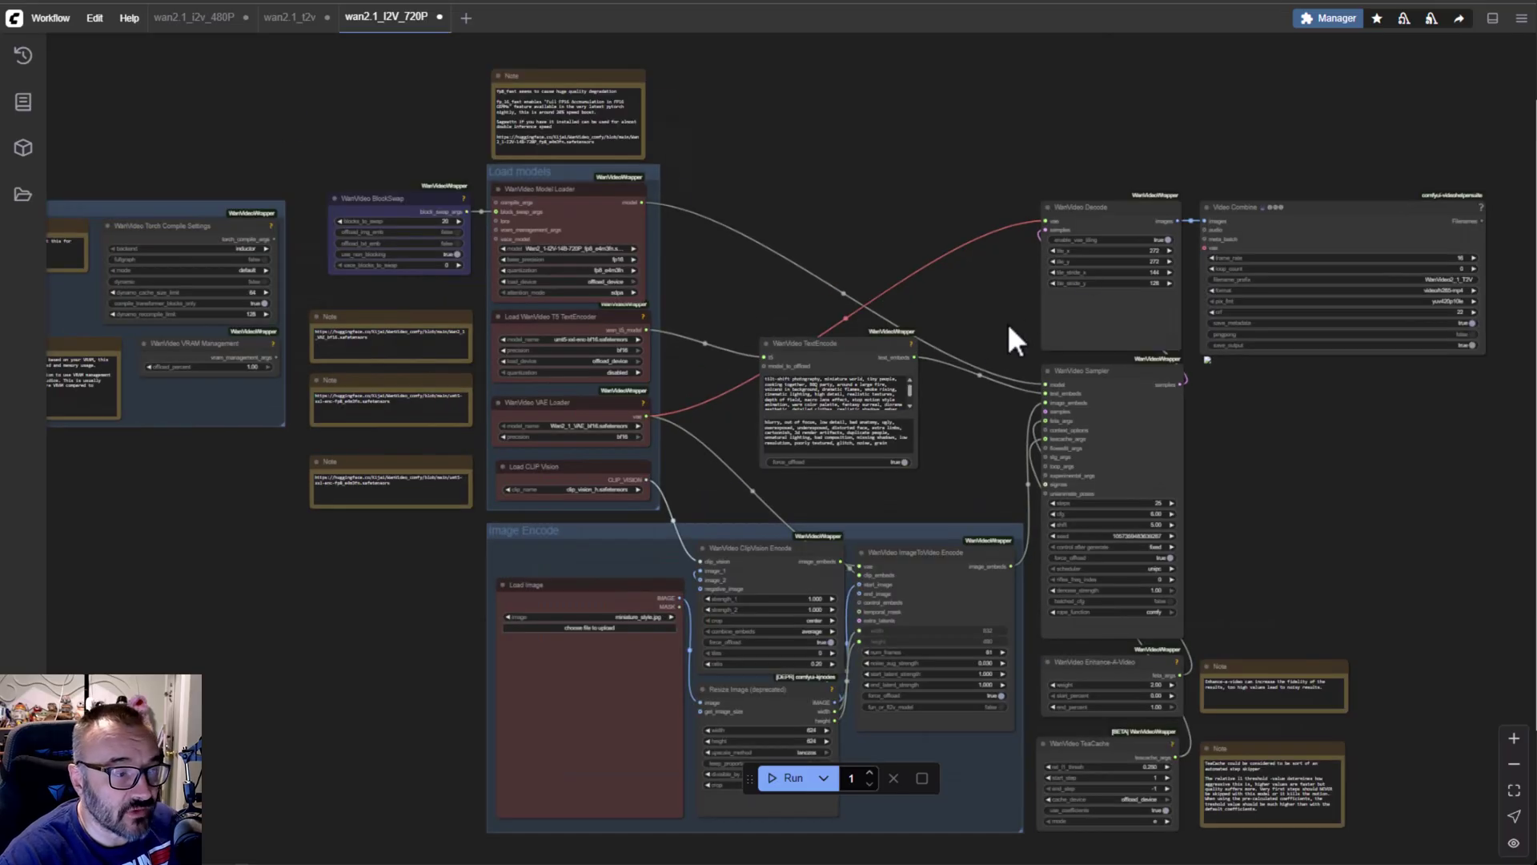
pyautogui.moveTo(1025, 241); pyautogui.dragTo(1166, 213)
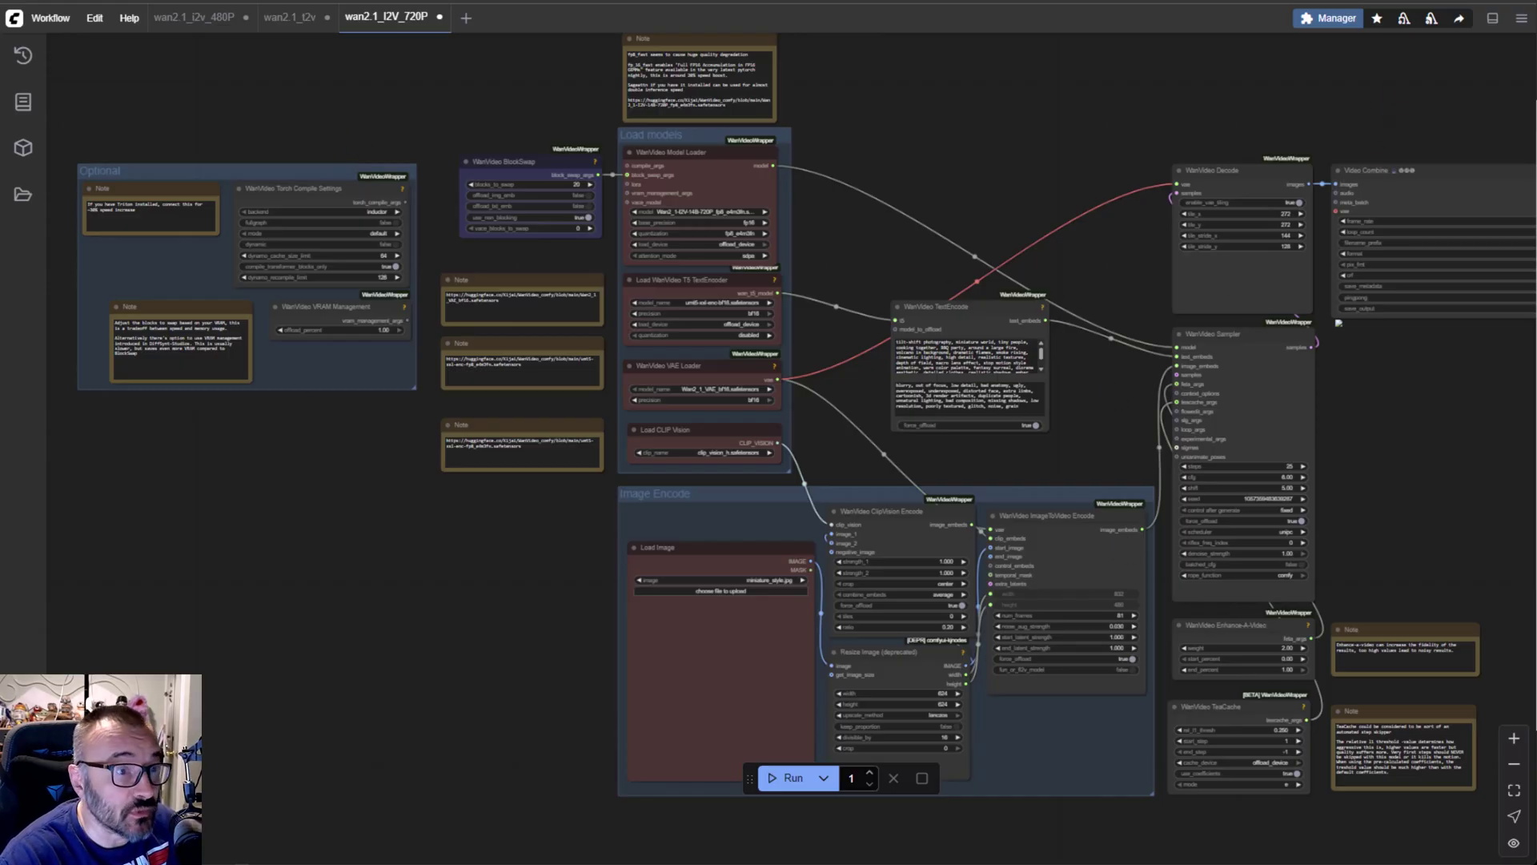
pyautogui.click(1327, 24)
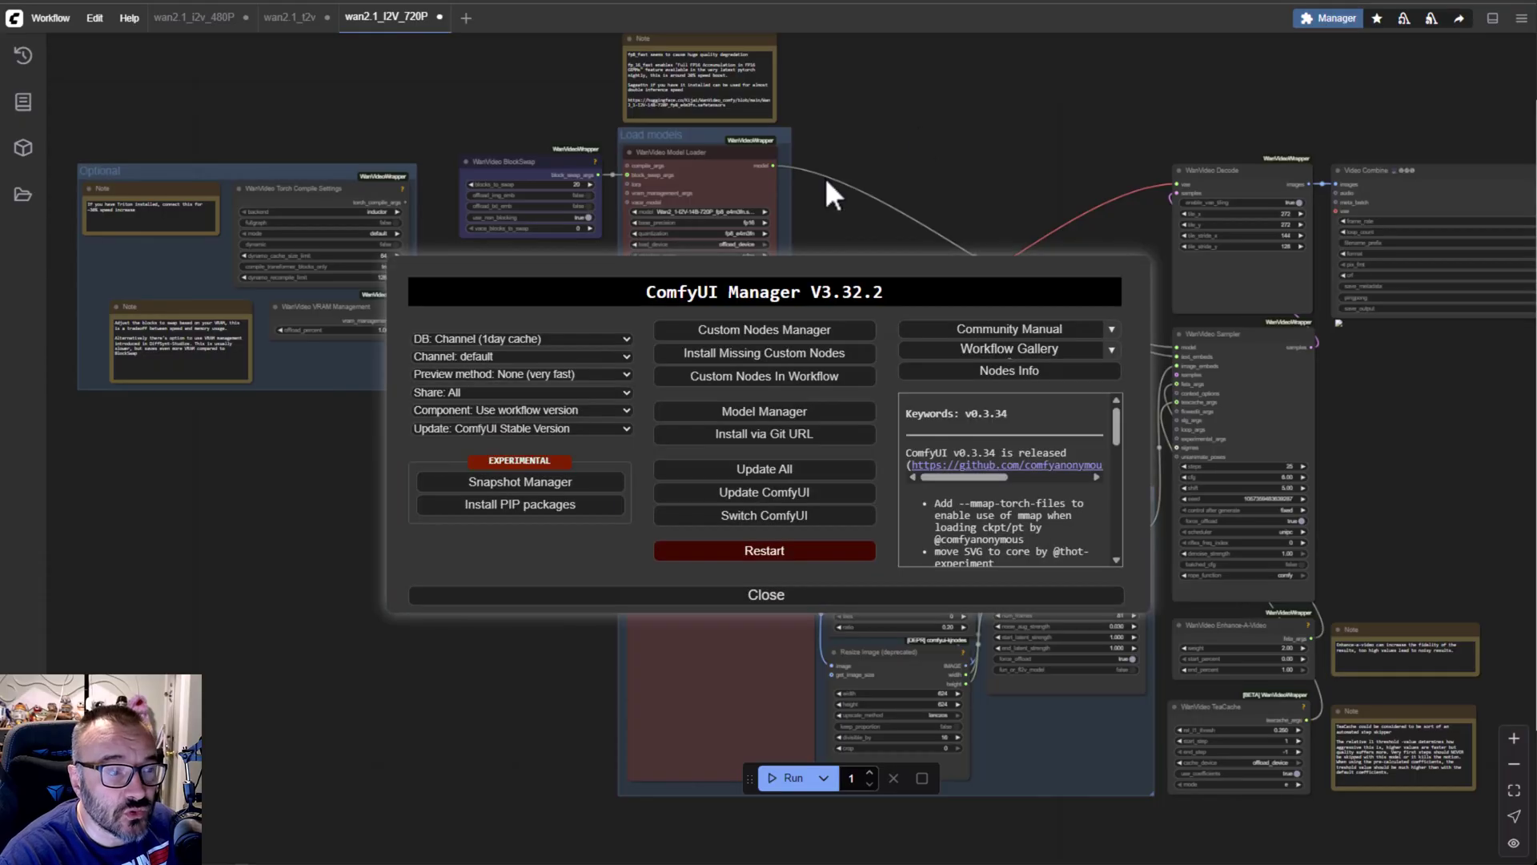
pyautogui.click(743, 357)
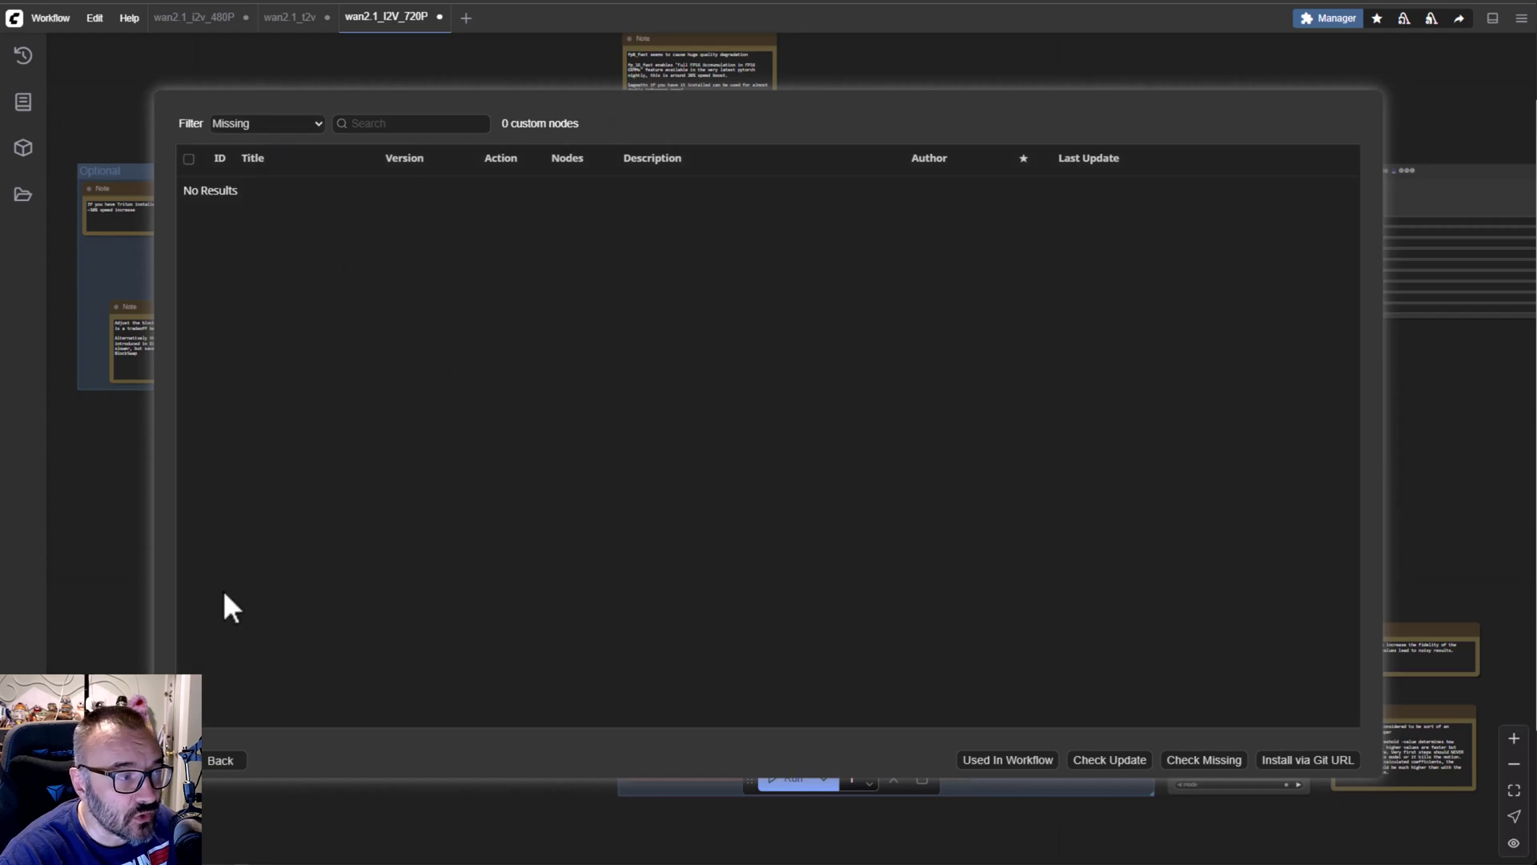
pyautogui.click(220, 760)
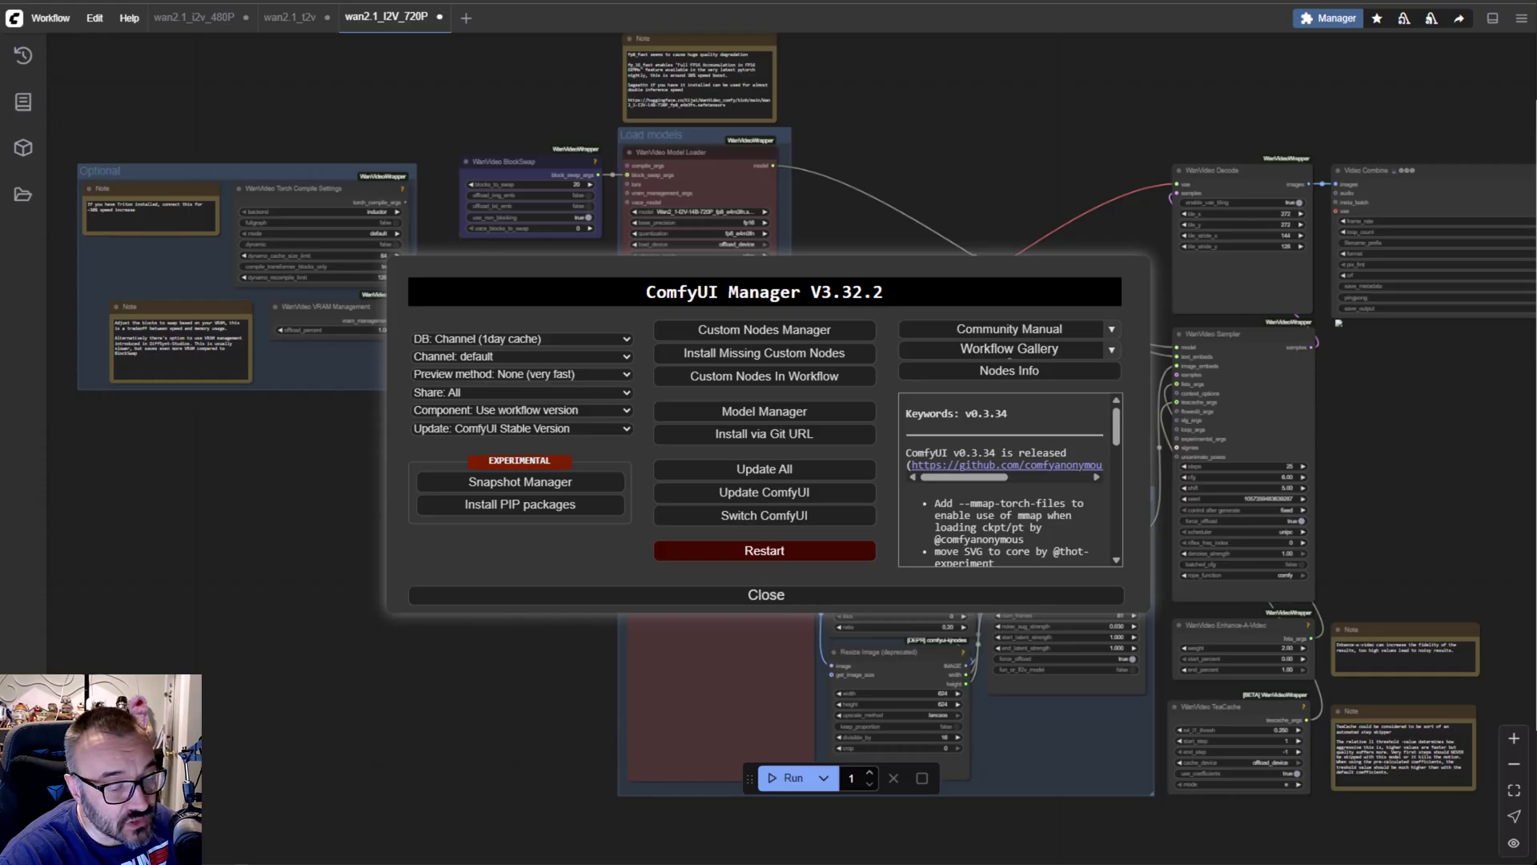
# Step: Switch to the ComfyUI console window to read the Manager's log, then return to ComfyUI and close the Manager
pyautogui.hotkey('alt', 'Tab')
pyautogui.moveTo(120, 662); pyautogui.dragTo(597, 314)
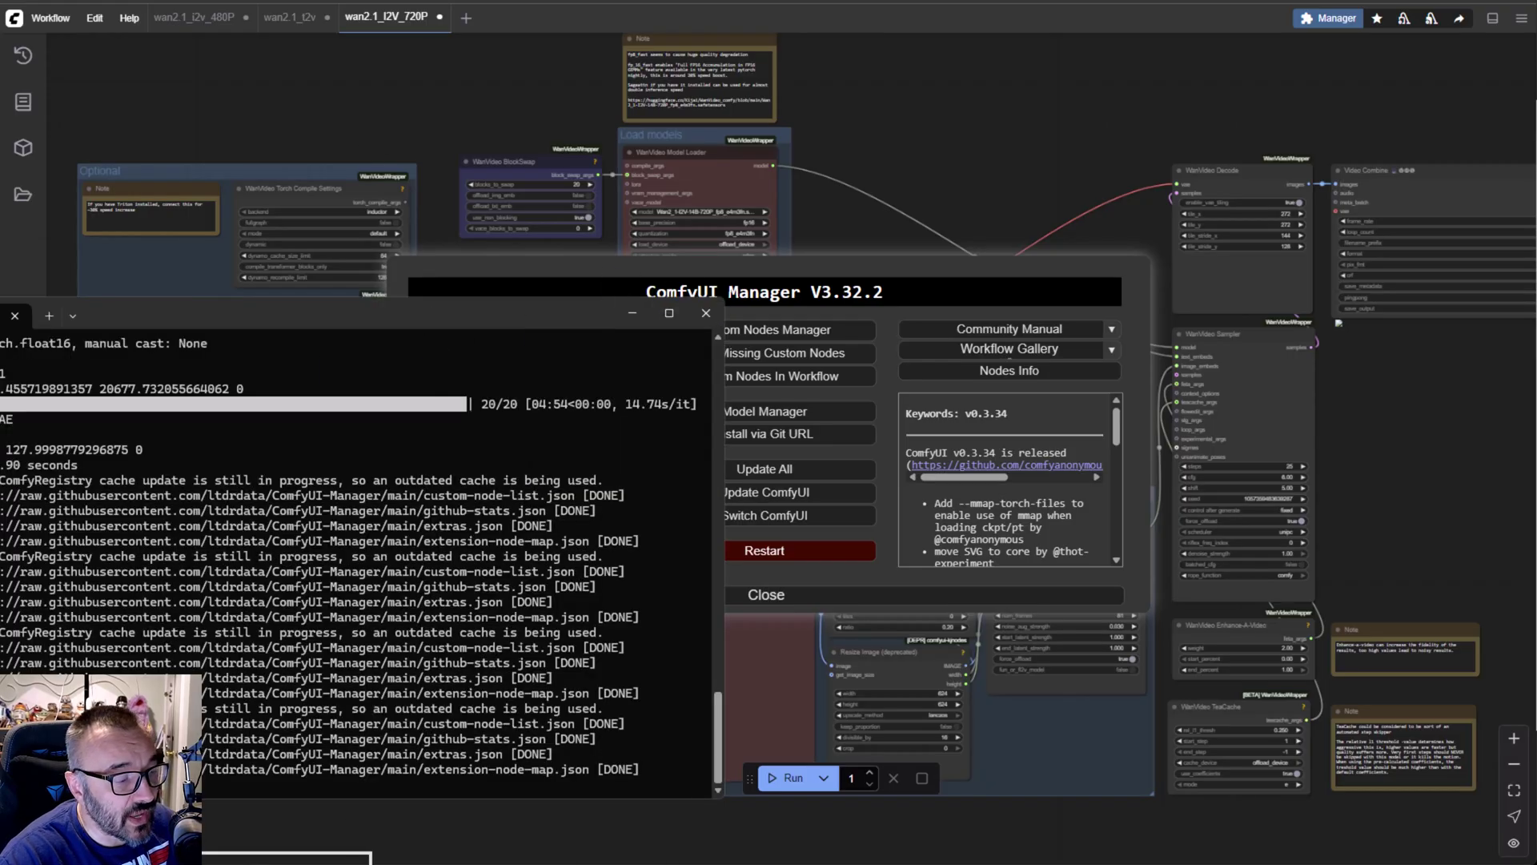
pyautogui.click(302, 829)
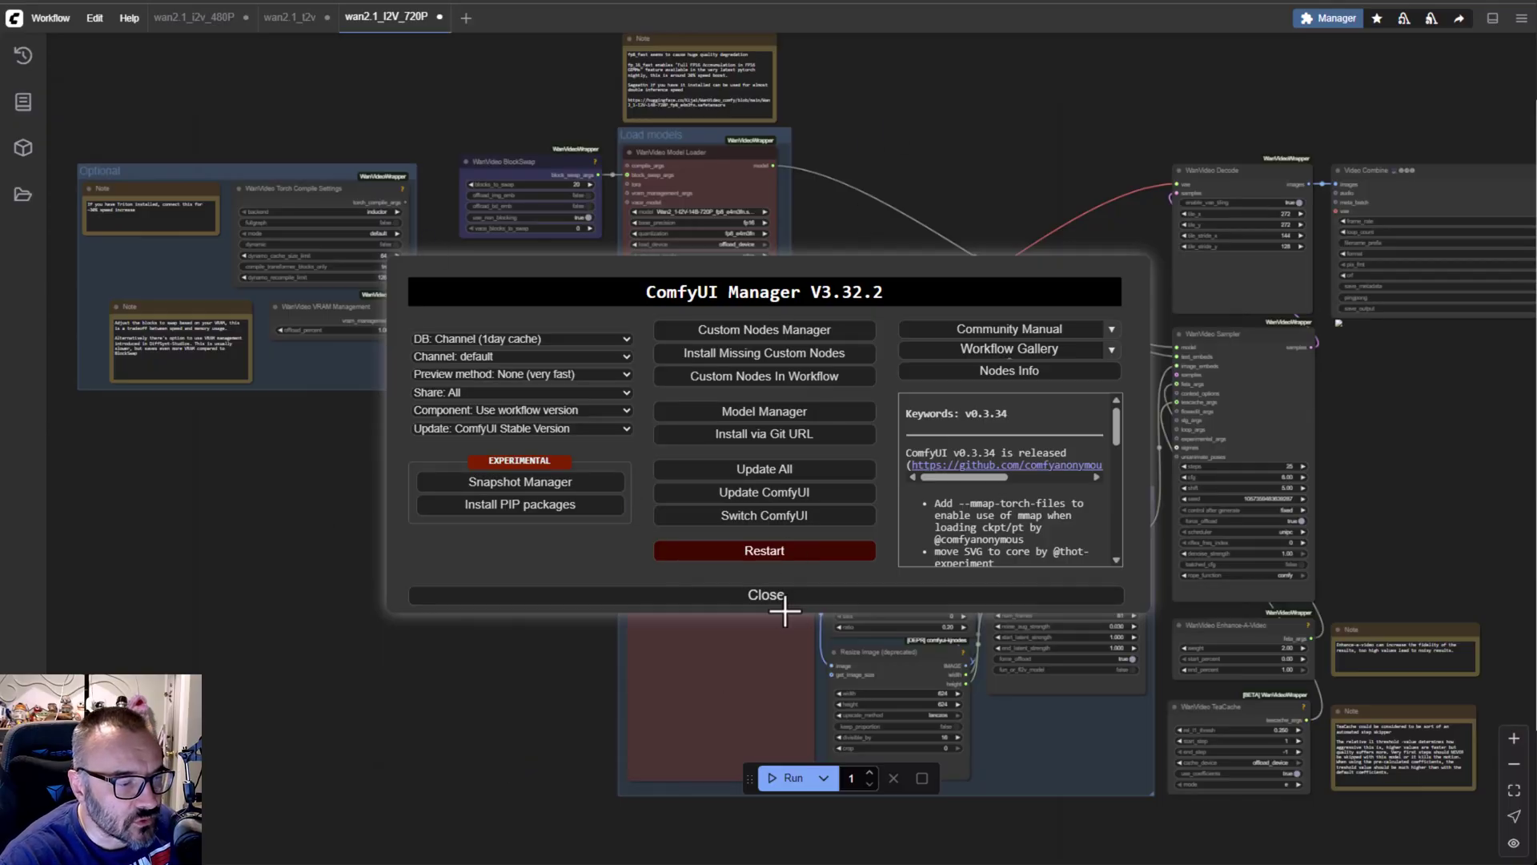
pyautogui.click(766, 595)
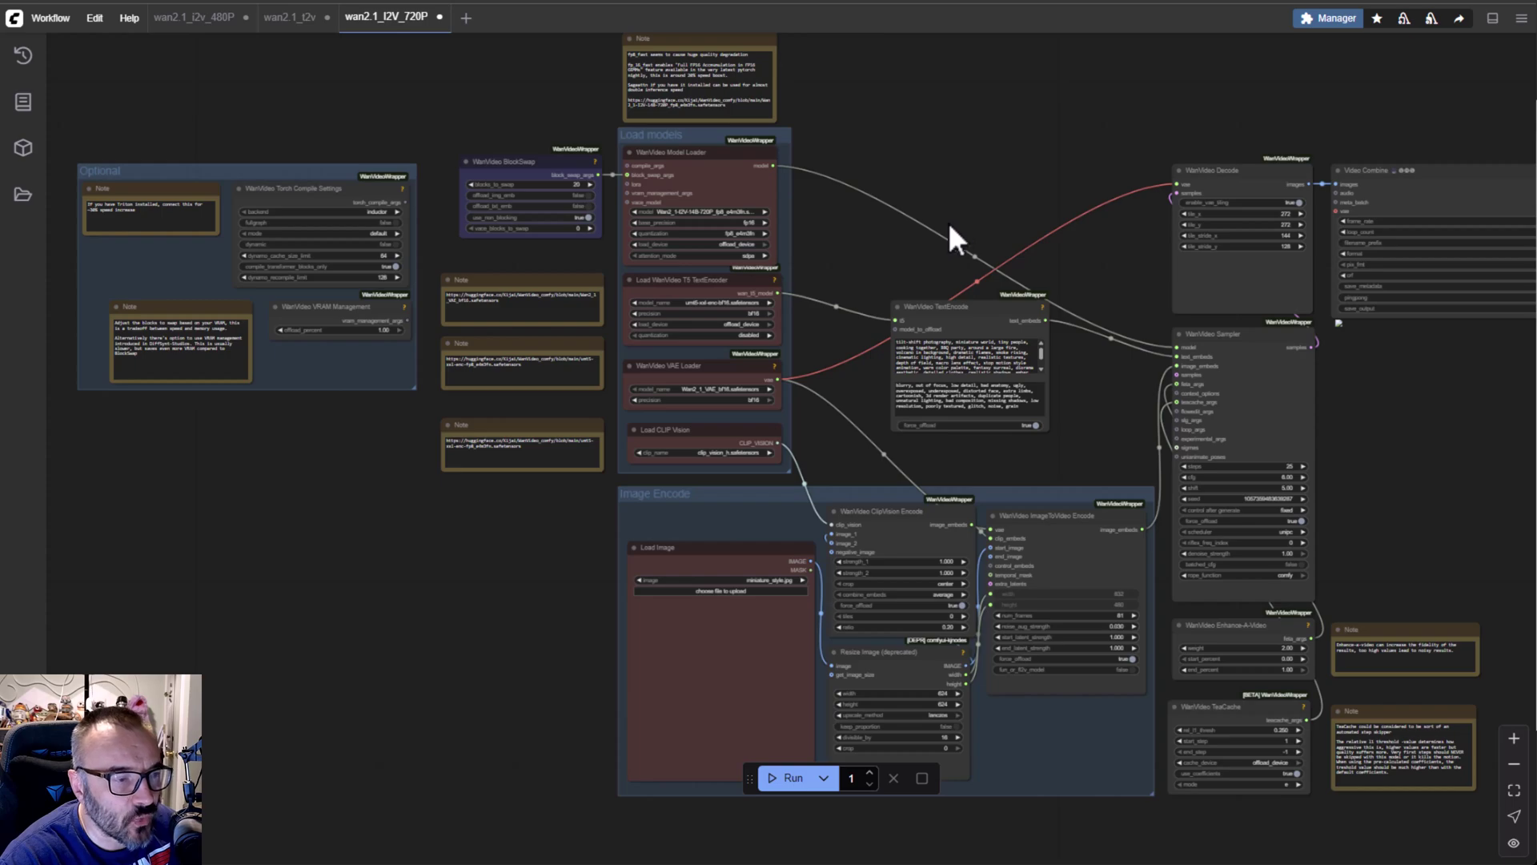
# Step: Close and reopen the wan2.1_I2V_720P workflow, review the download options for its missing models and dismiss the notice
pyautogui.scroll(-5, 840, 224)
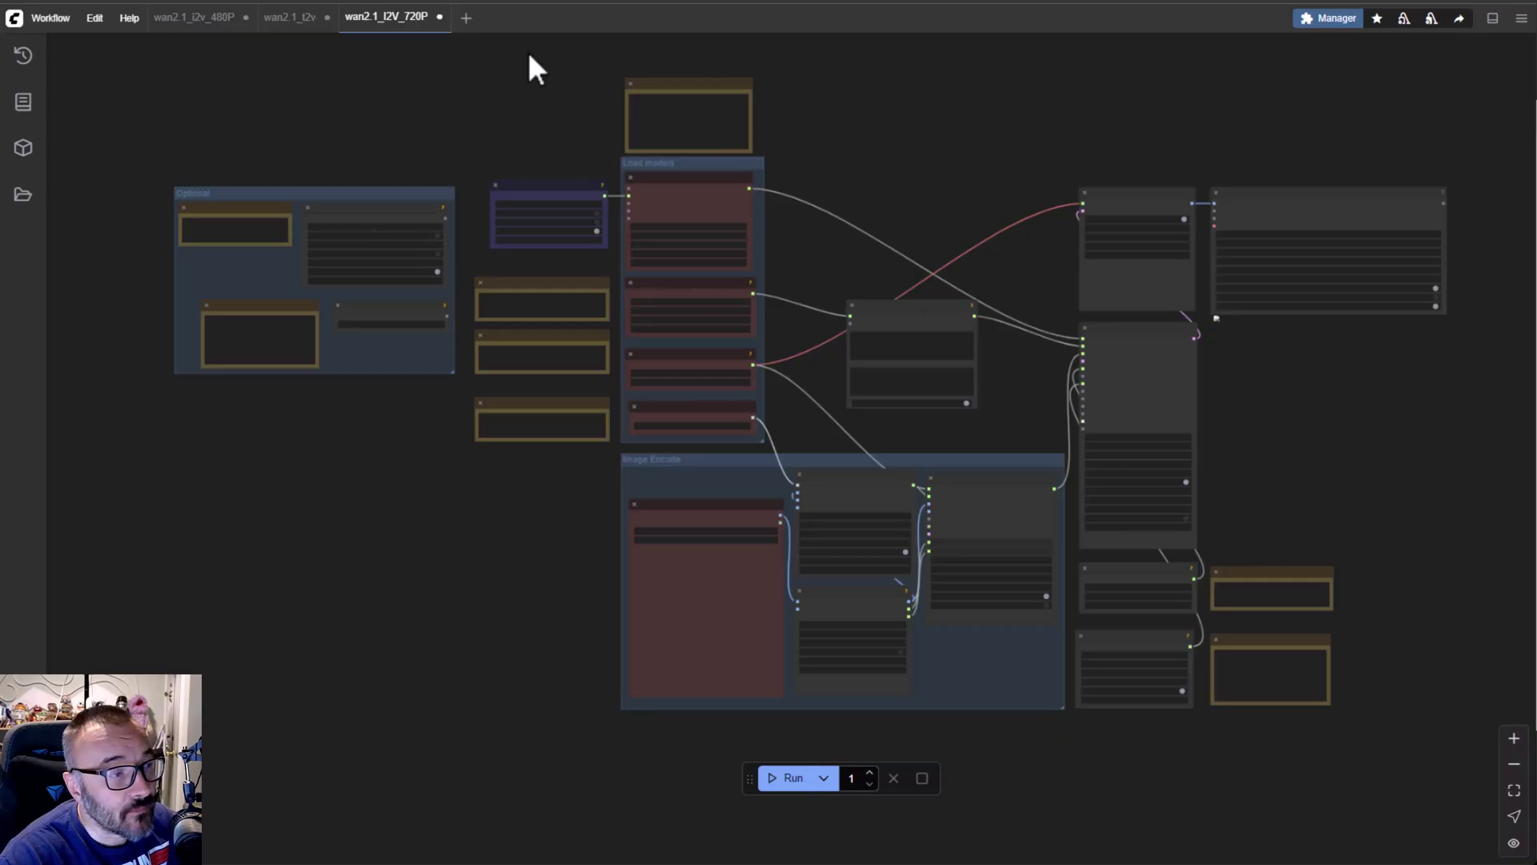
pyautogui.click(439, 17)
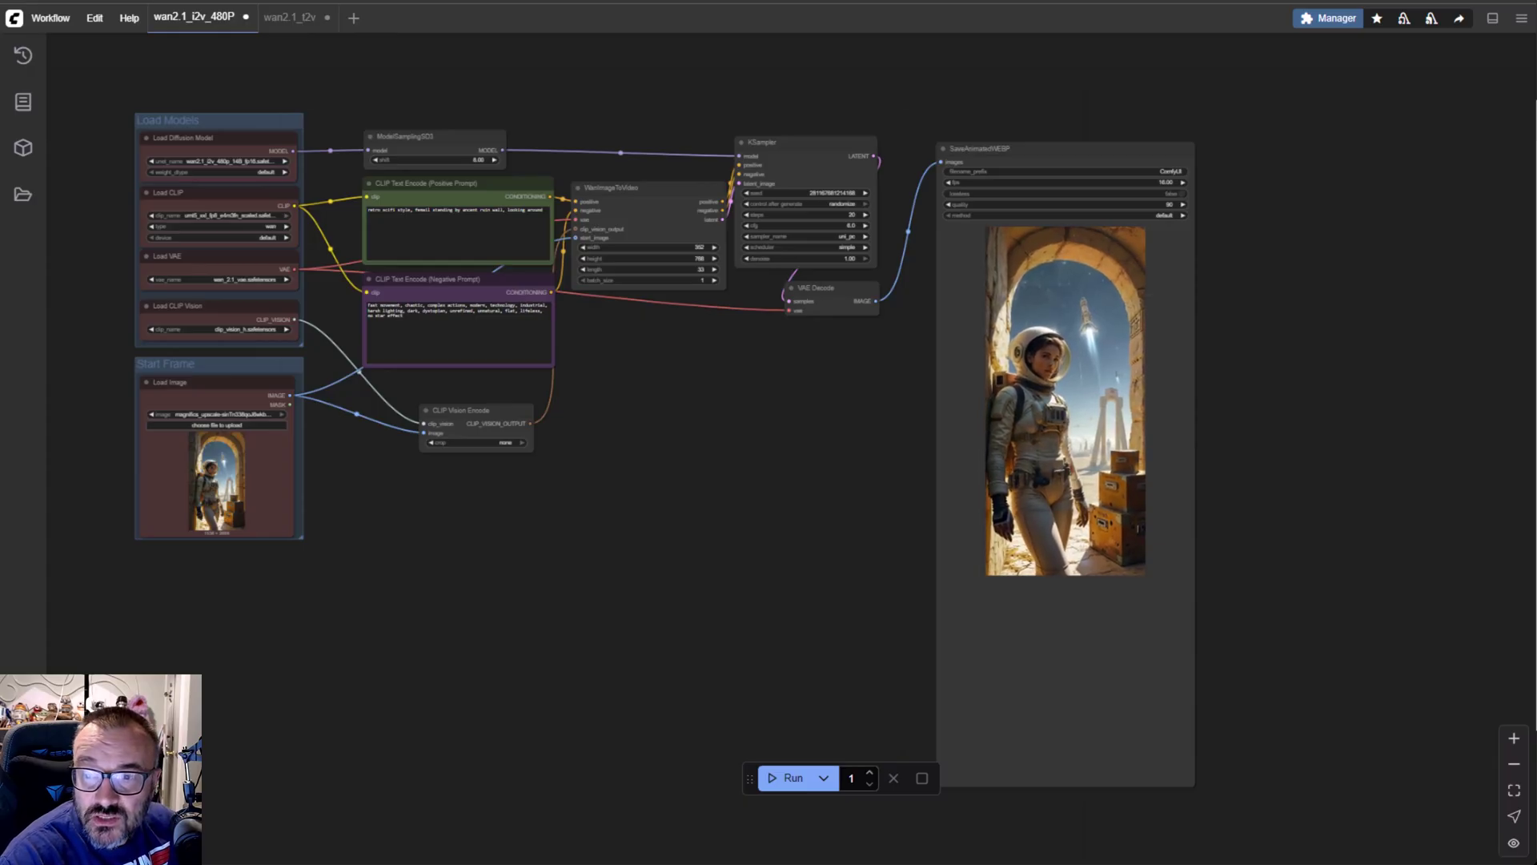
pyautogui.moveTo(568, 492); pyautogui.dragTo(626, 501)
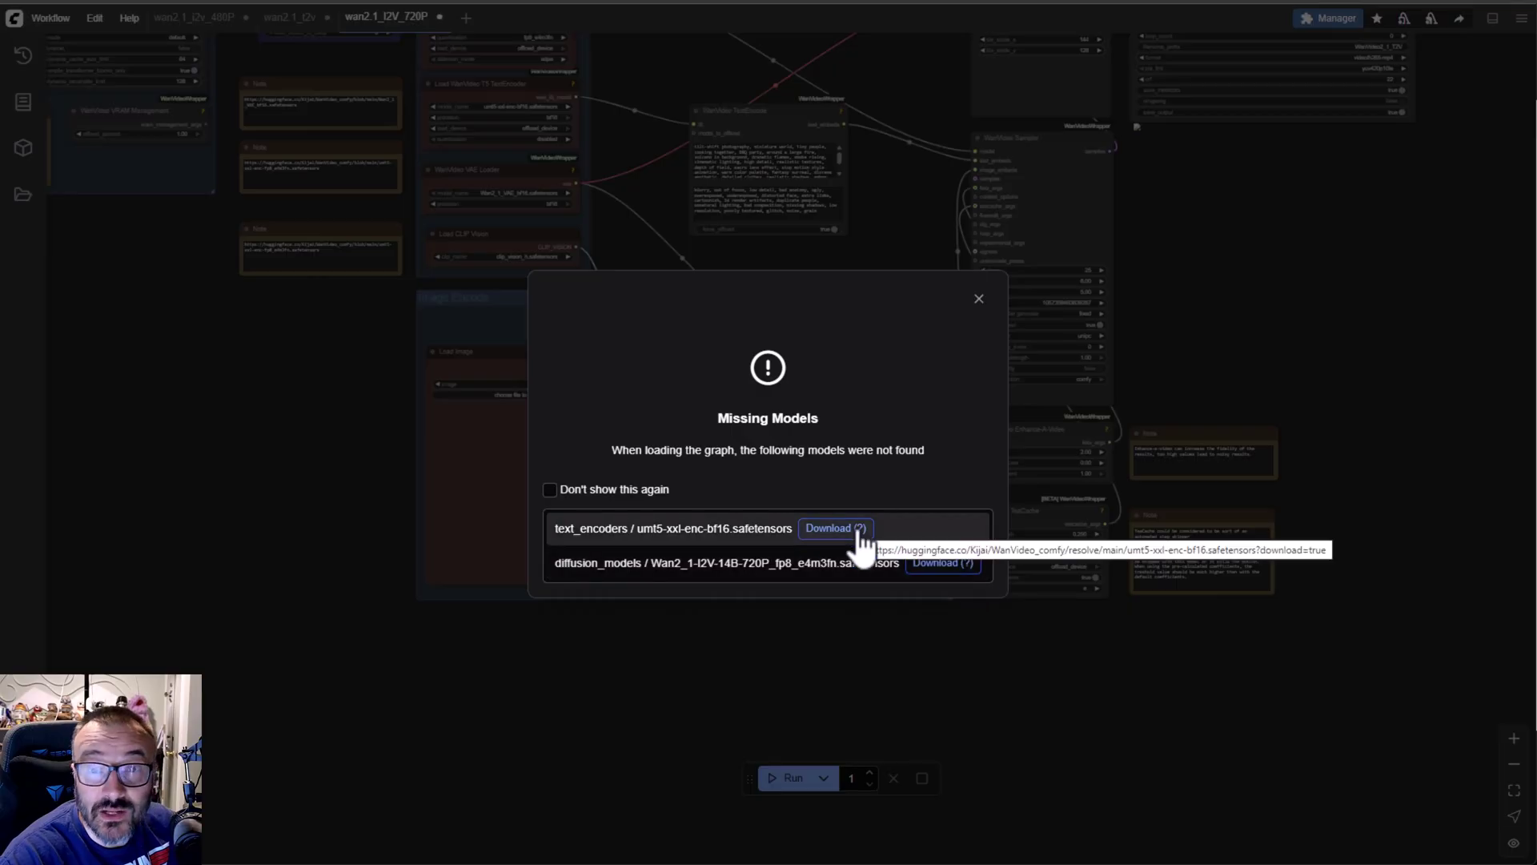
pyautogui.click(979, 298)
pyautogui.moveTo(330, 375); pyautogui.dragTo(456, 611)
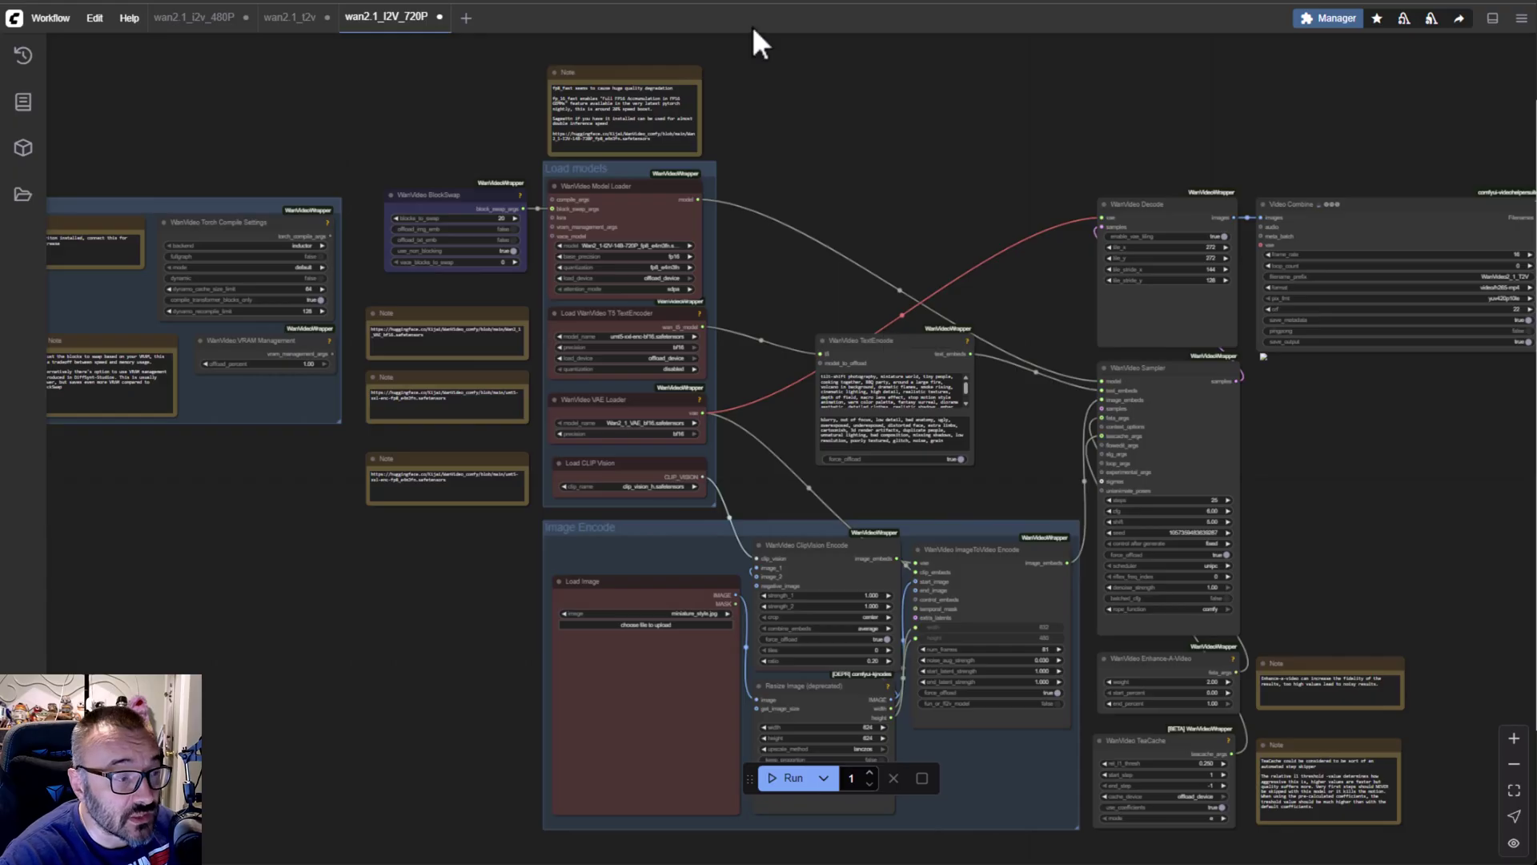
# Step: Examine the Optional group's WanVideo Torch Compile Settings and VRAM Management nodes and the note on using Triton
pyautogui.scroll(5, 574, 559)
pyautogui.moveTo(267, 504); pyautogui.dragTo(991, 727)
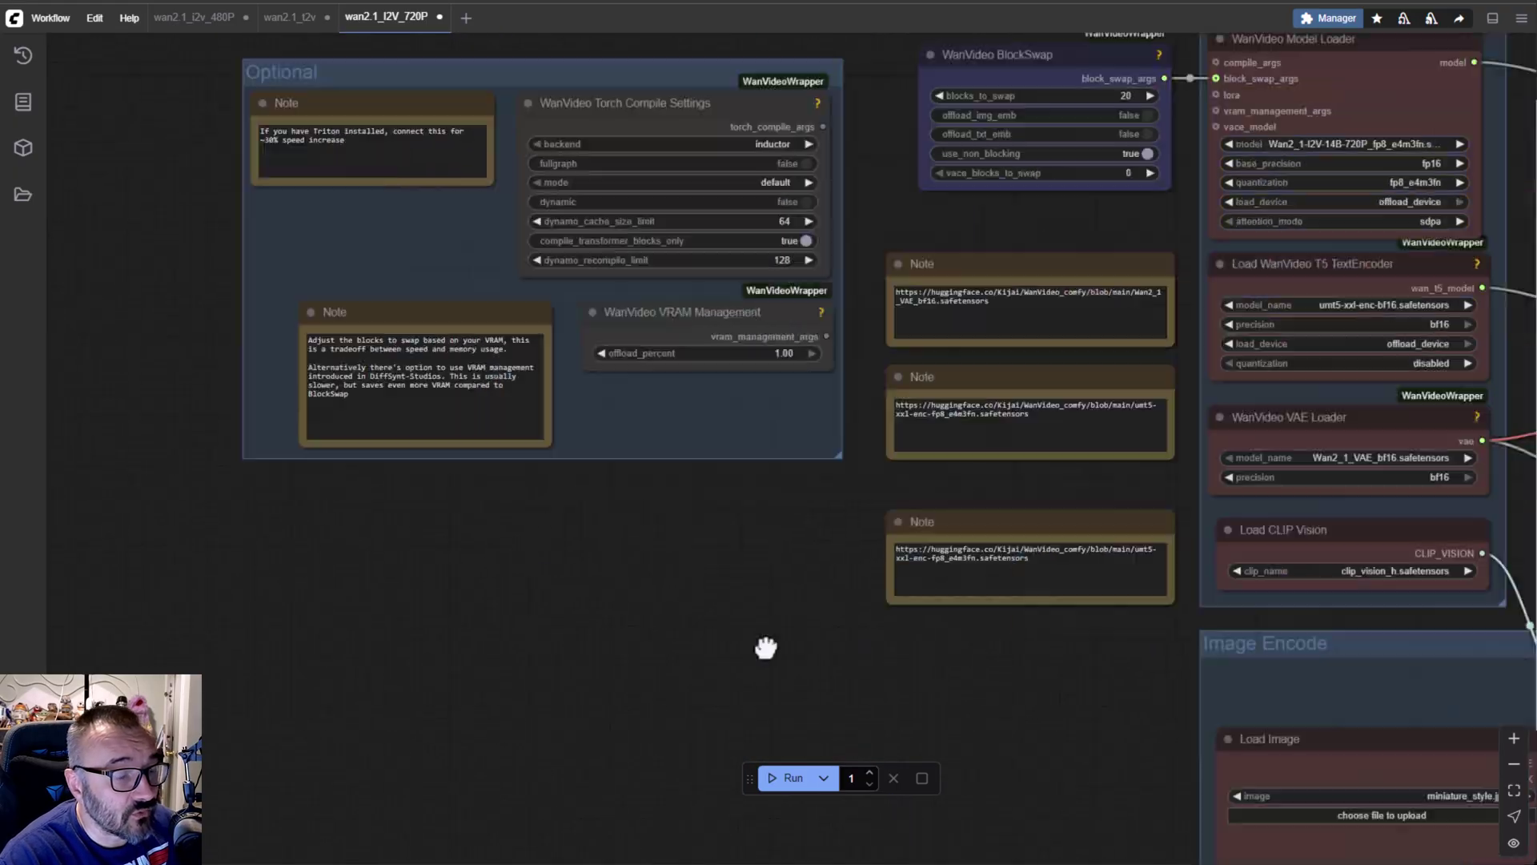
pyautogui.scroll(5, 635, 377)
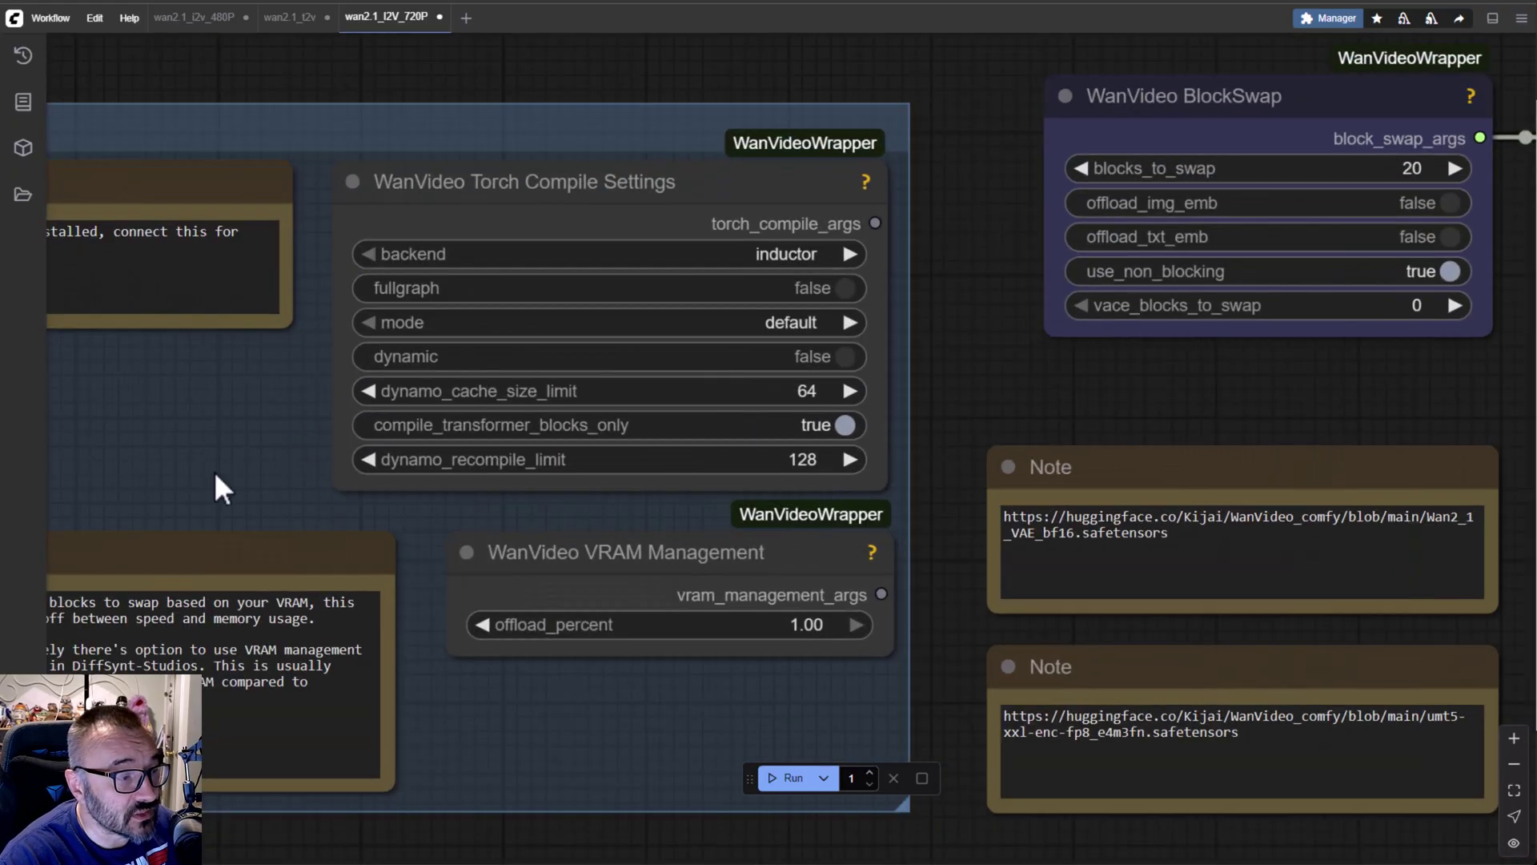
pyautogui.moveTo(223, 488); pyautogui.dragTo(453, 421)
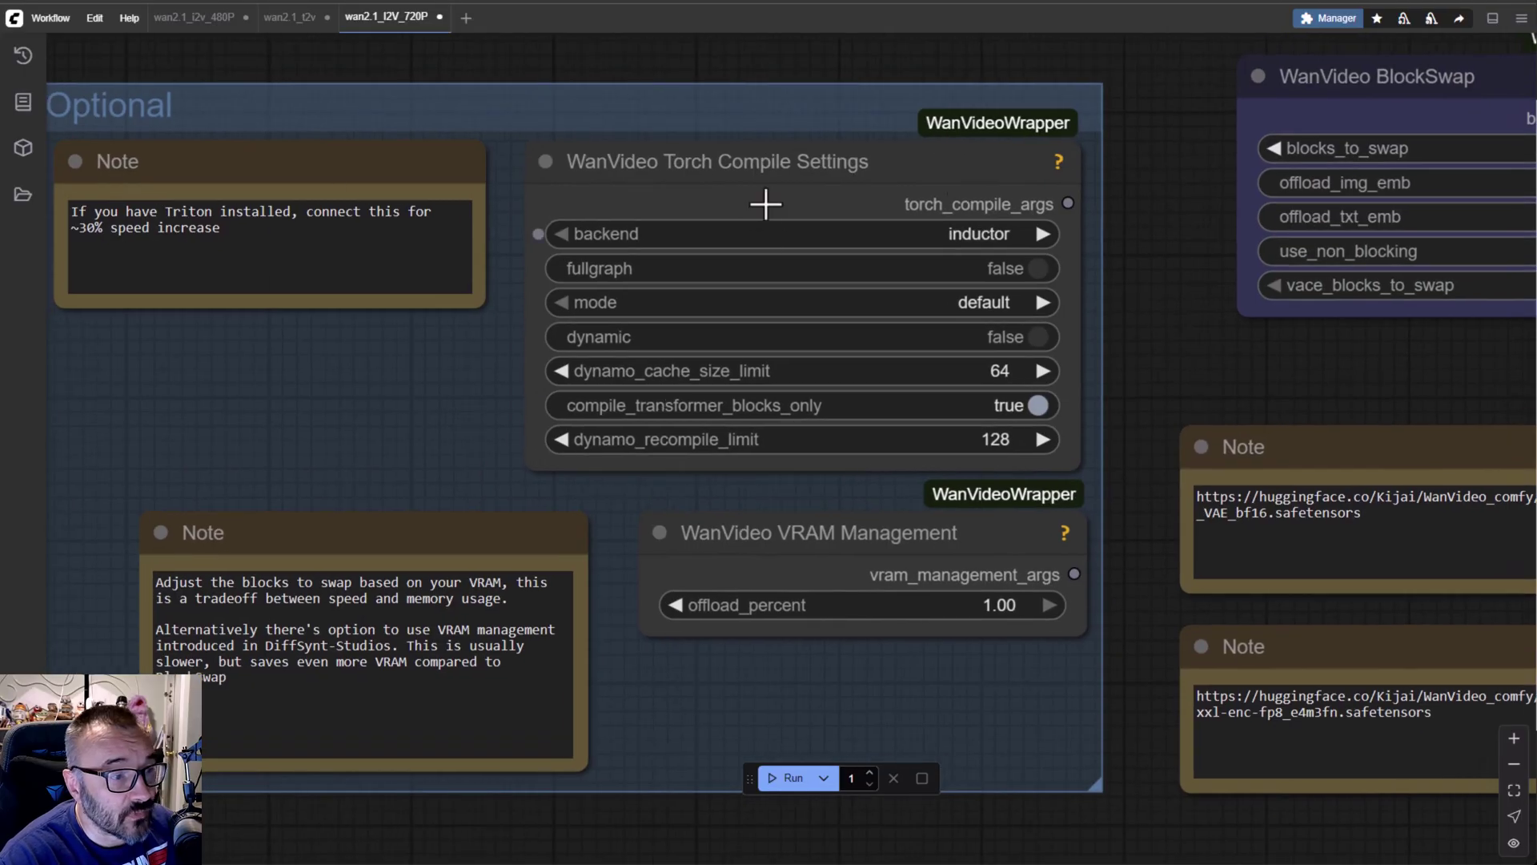
pyautogui.tripleClick(251, 251)
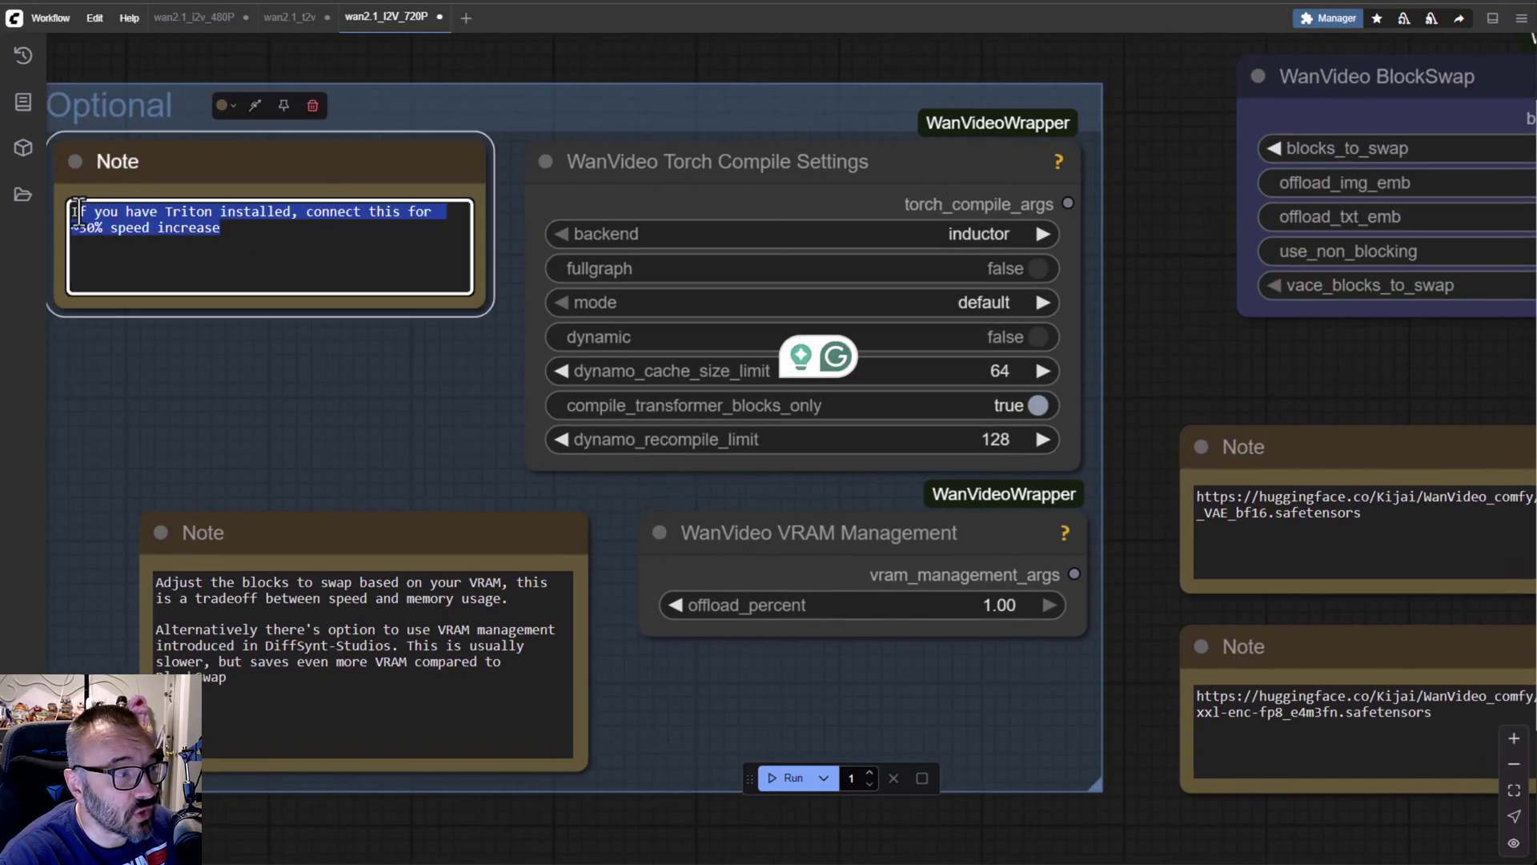
pyautogui.click(549, 45)
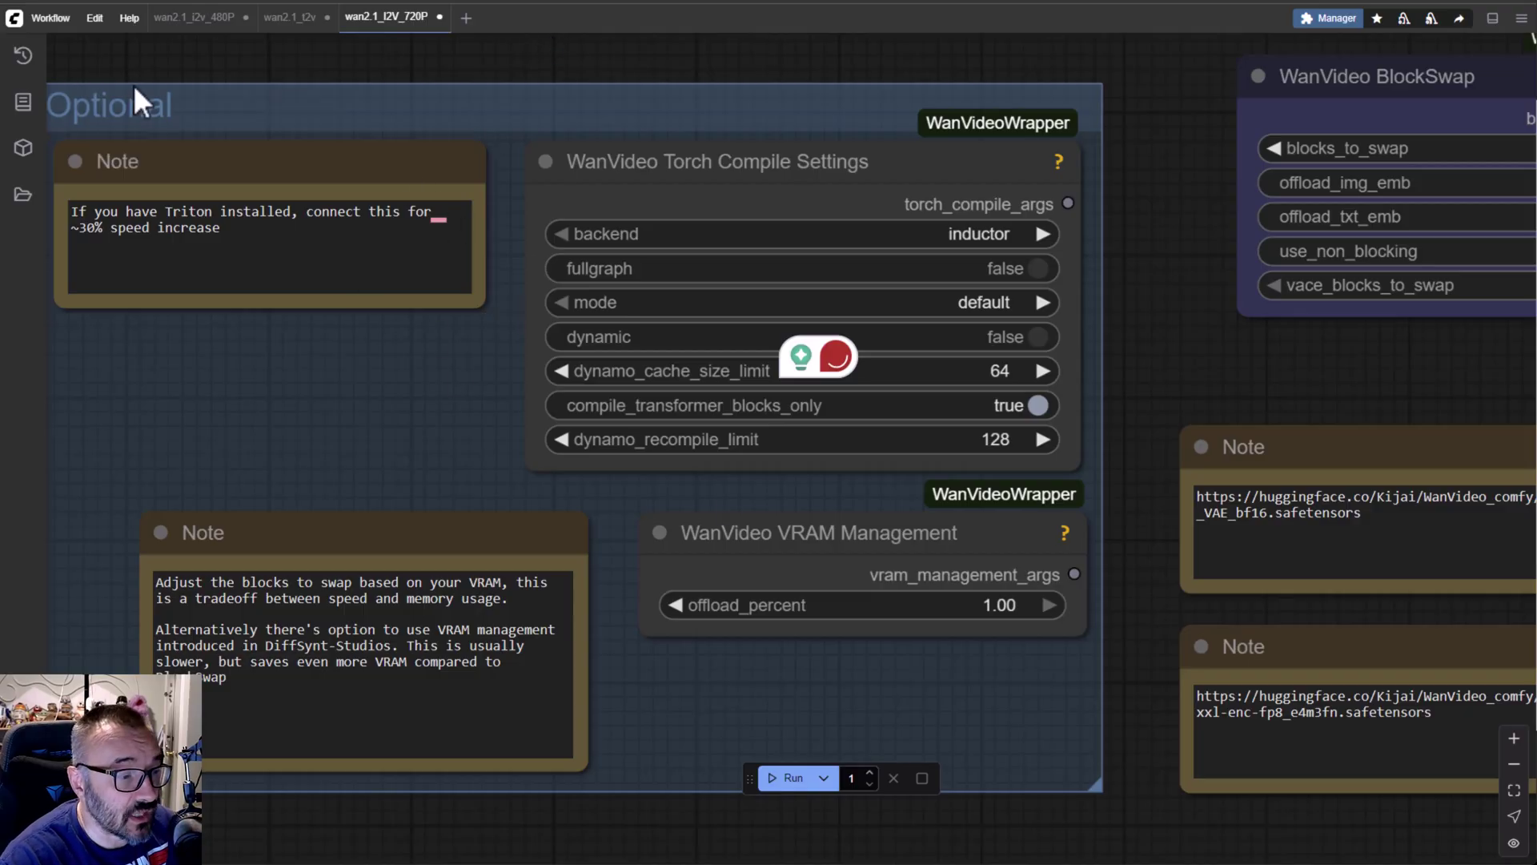
# Step: Examine the WanVideo BlockSwap node, its connection to the WanVideo Model Loader and the model link notes
pyautogui.scroll(-5, 964, 256)
pyautogui.moveTo(1160, 274); pyautogui.dragTo(801, 226)
pyautogui.moveTo(680, 324); pyautogui.dragTo(447, 324)
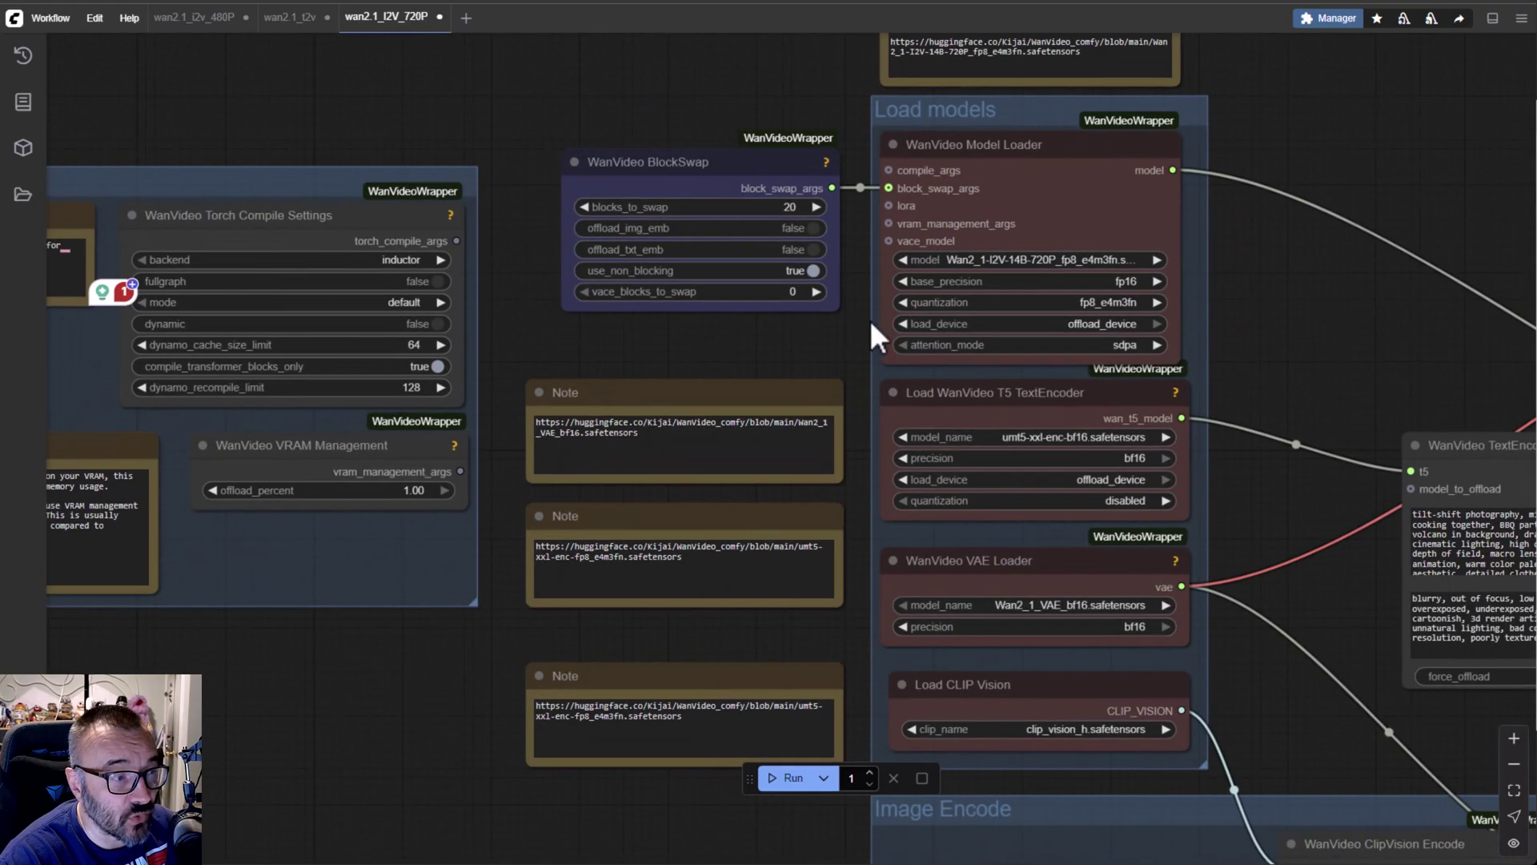
pyautogui.moveTo(875, 333); pyautogui.dragTo(791, 229)
pyautogui.scroll(2, 791, 229)
pyautogui.moveTo(743, 458); pyautogui.dragTo(631, 75)
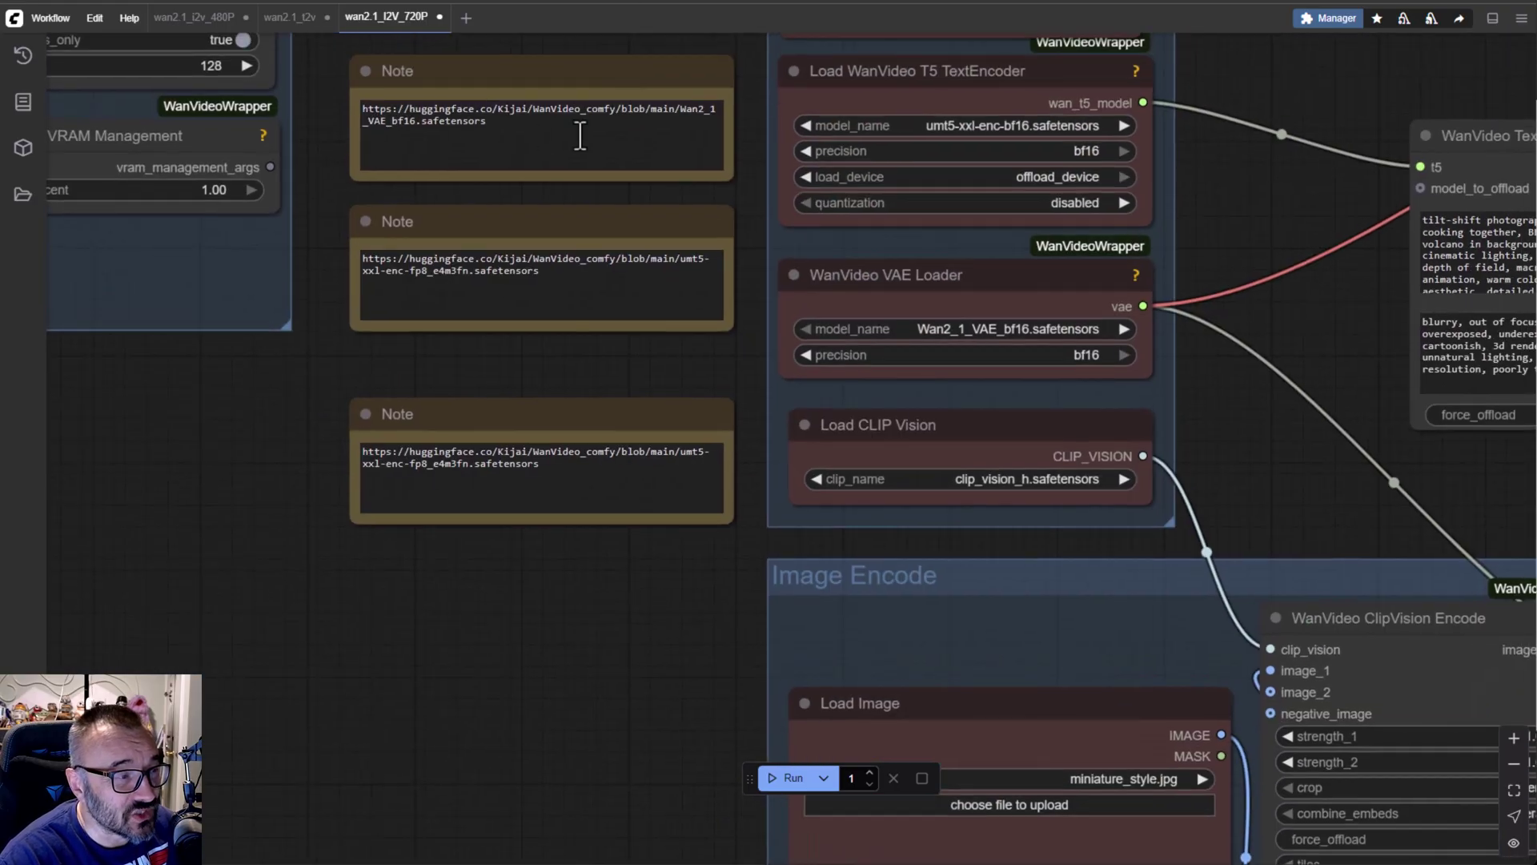
# Step: Highlight Kijai in the Hugging Face link of the note for Wan2_1_VAE_bf16.safetensors and review the other link notes
pyautogui.click(445, 118)
pyautogui.scroll(8, 478, 120)
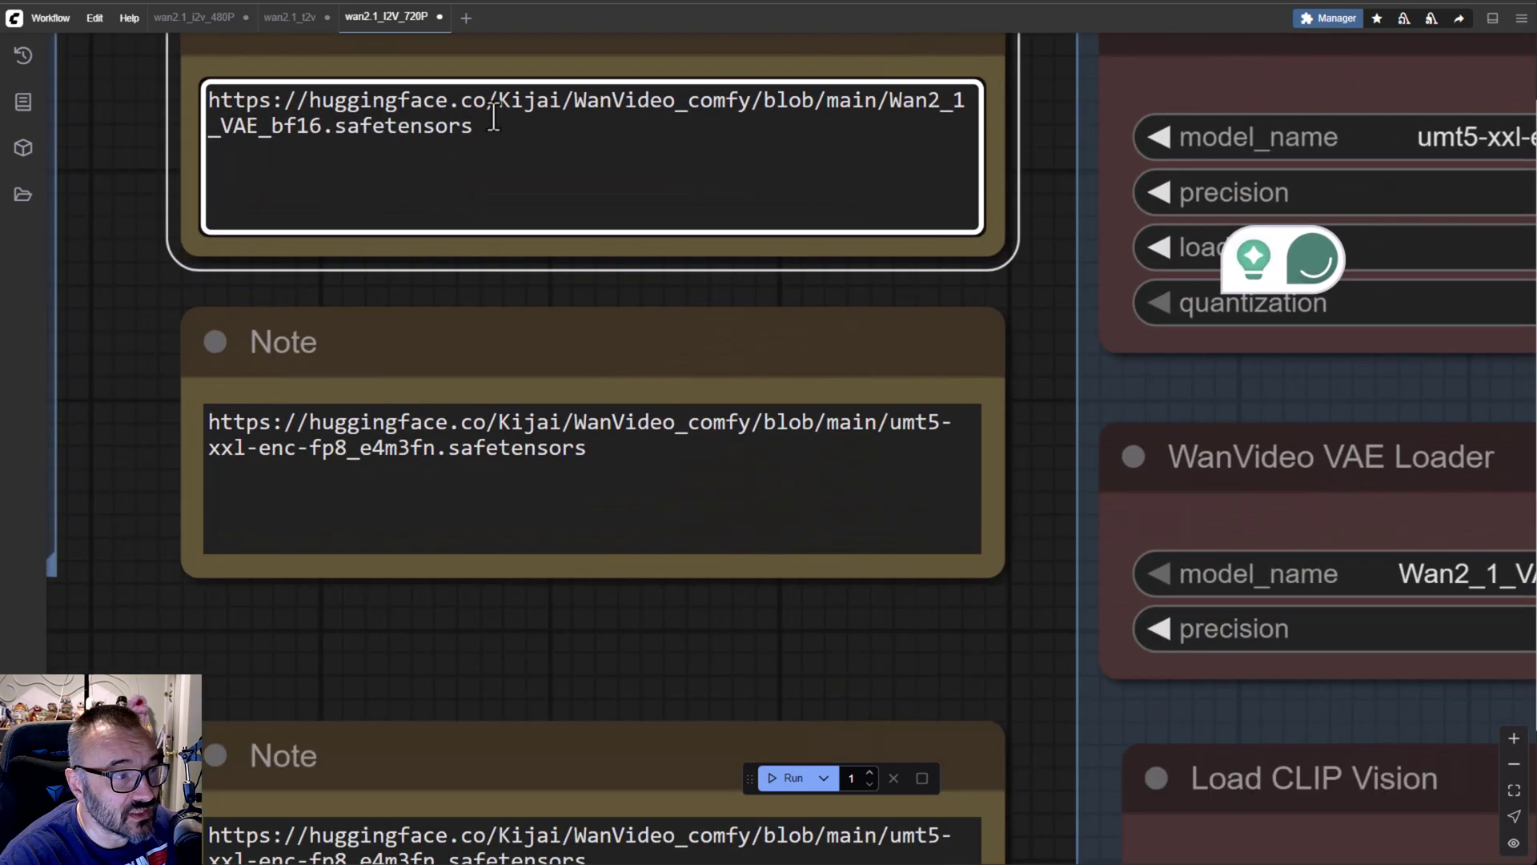
pyautogui.moveTo(487, 102); pyautogui.dragTo(573, 102)
pyautogui.scroll(-6, 621, 147)
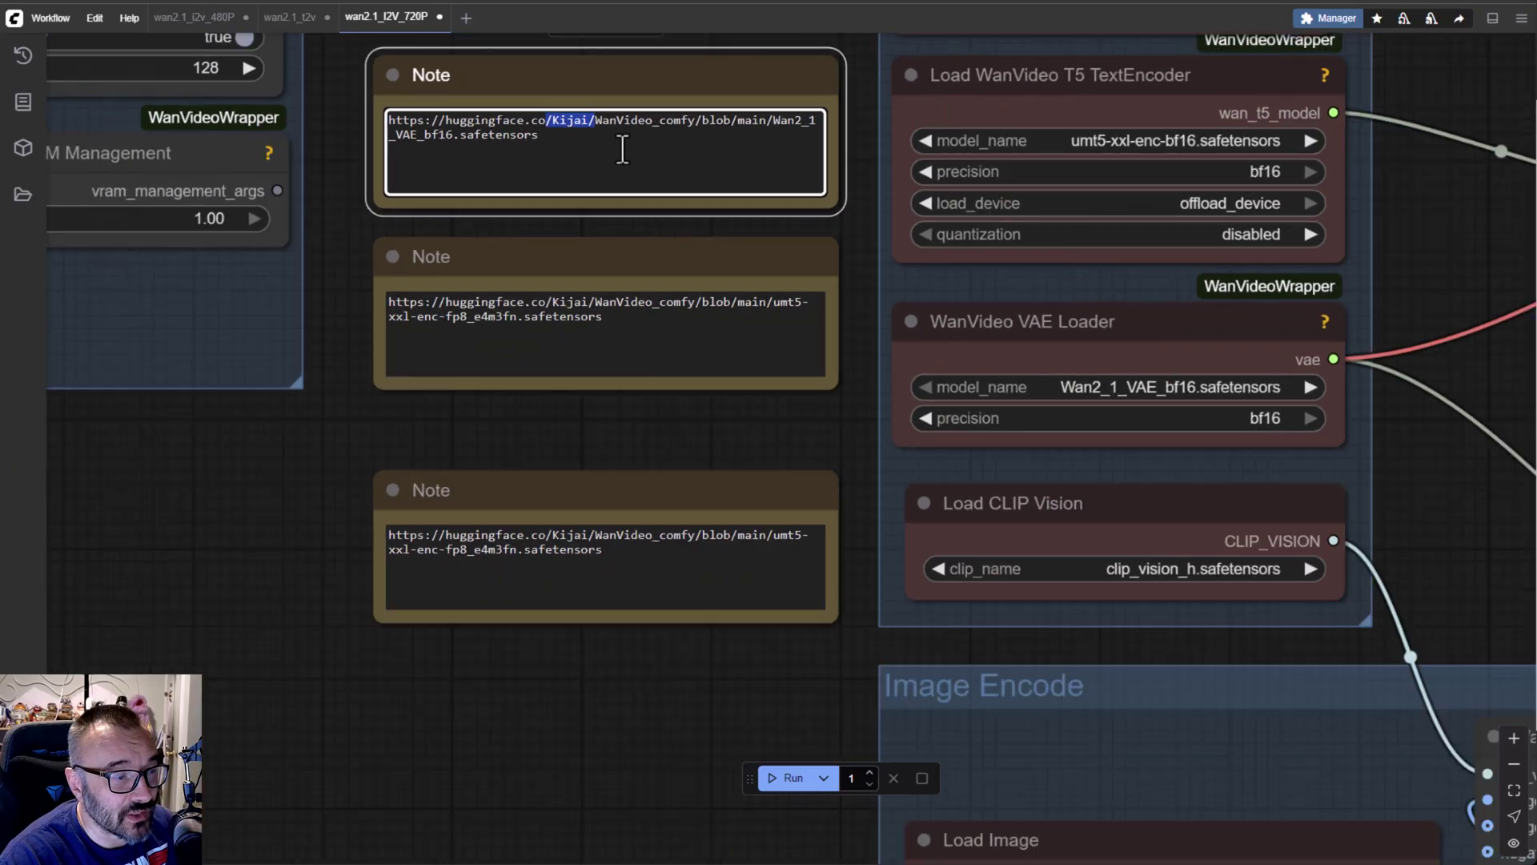
pyautogui.scroll(-5, 673, 431)
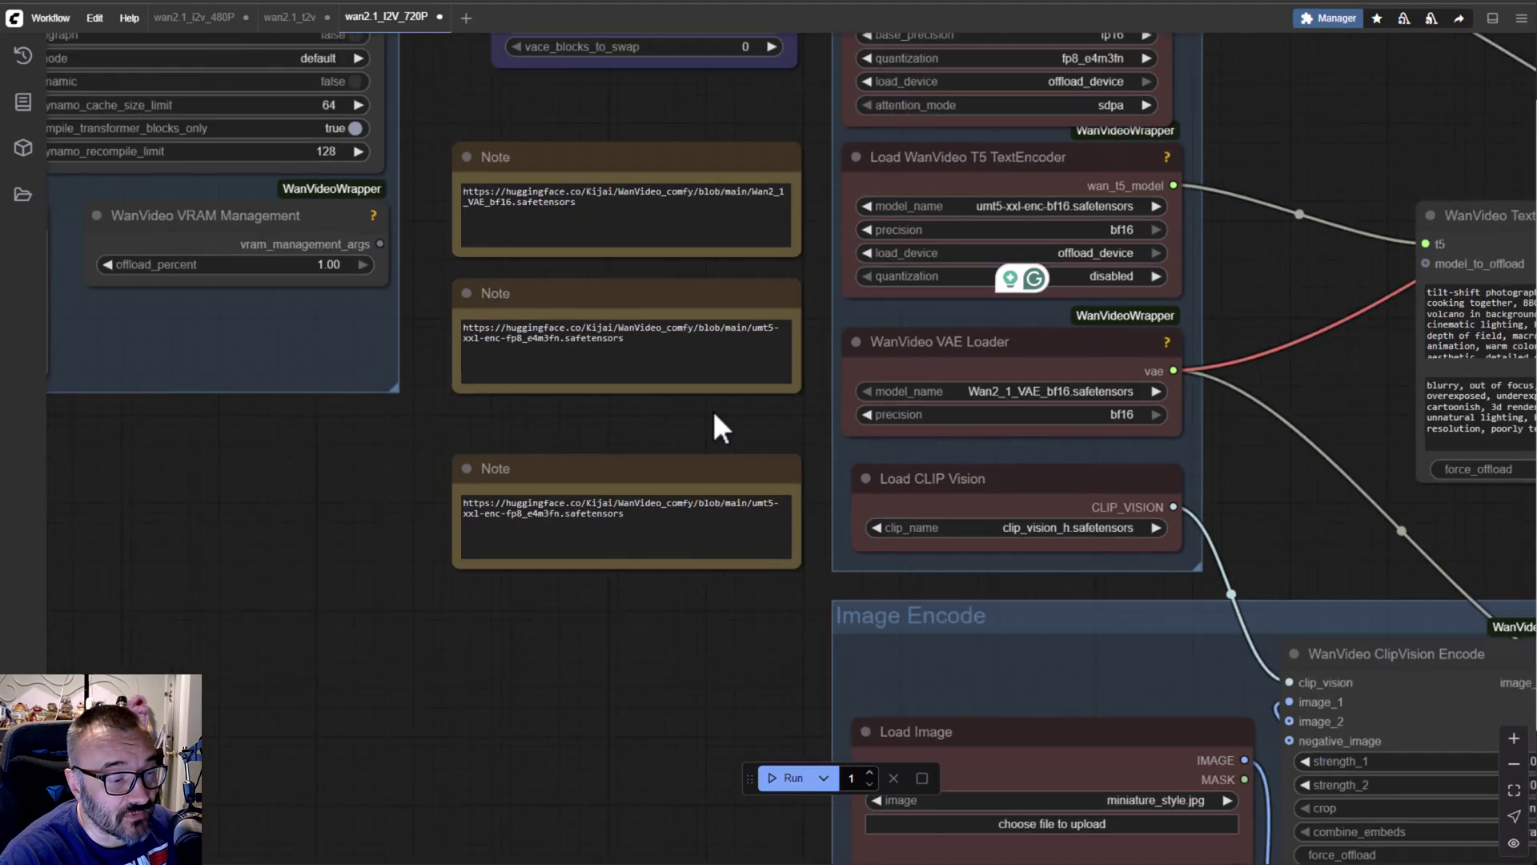
# Step: Examine the T5 TextEncoder, VAE and CLIP Vision loaders in the Load models group
pyautogui.moveTo(714, 425); pyautogui.dragTo(285, 436)
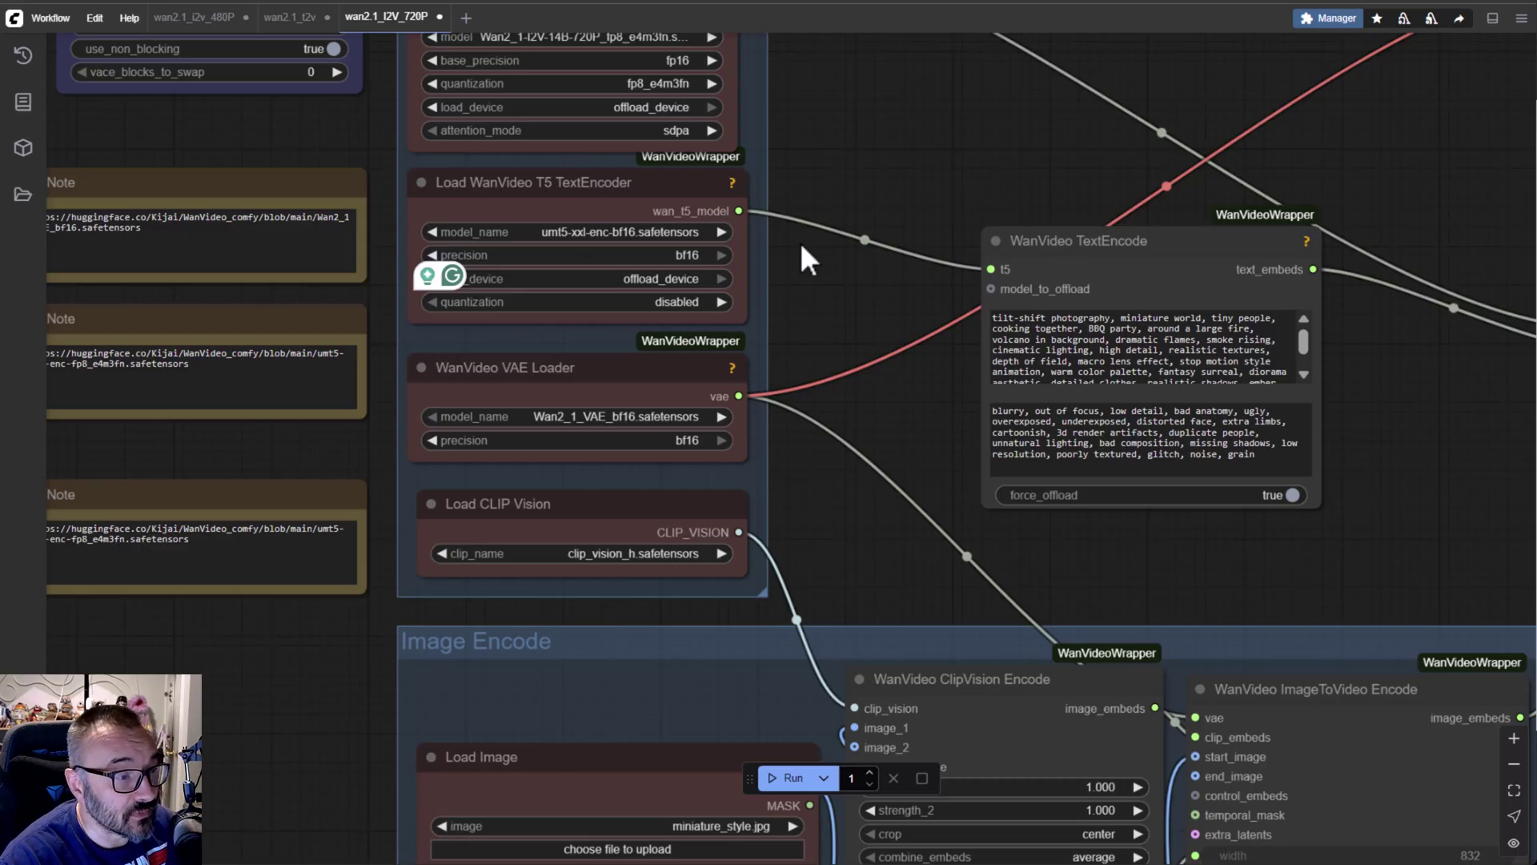
pyautogui.moveTo(802, 246); pyautogui.dragTo(910, 412)
pyautogui.scroll(-1, 1001, 267)
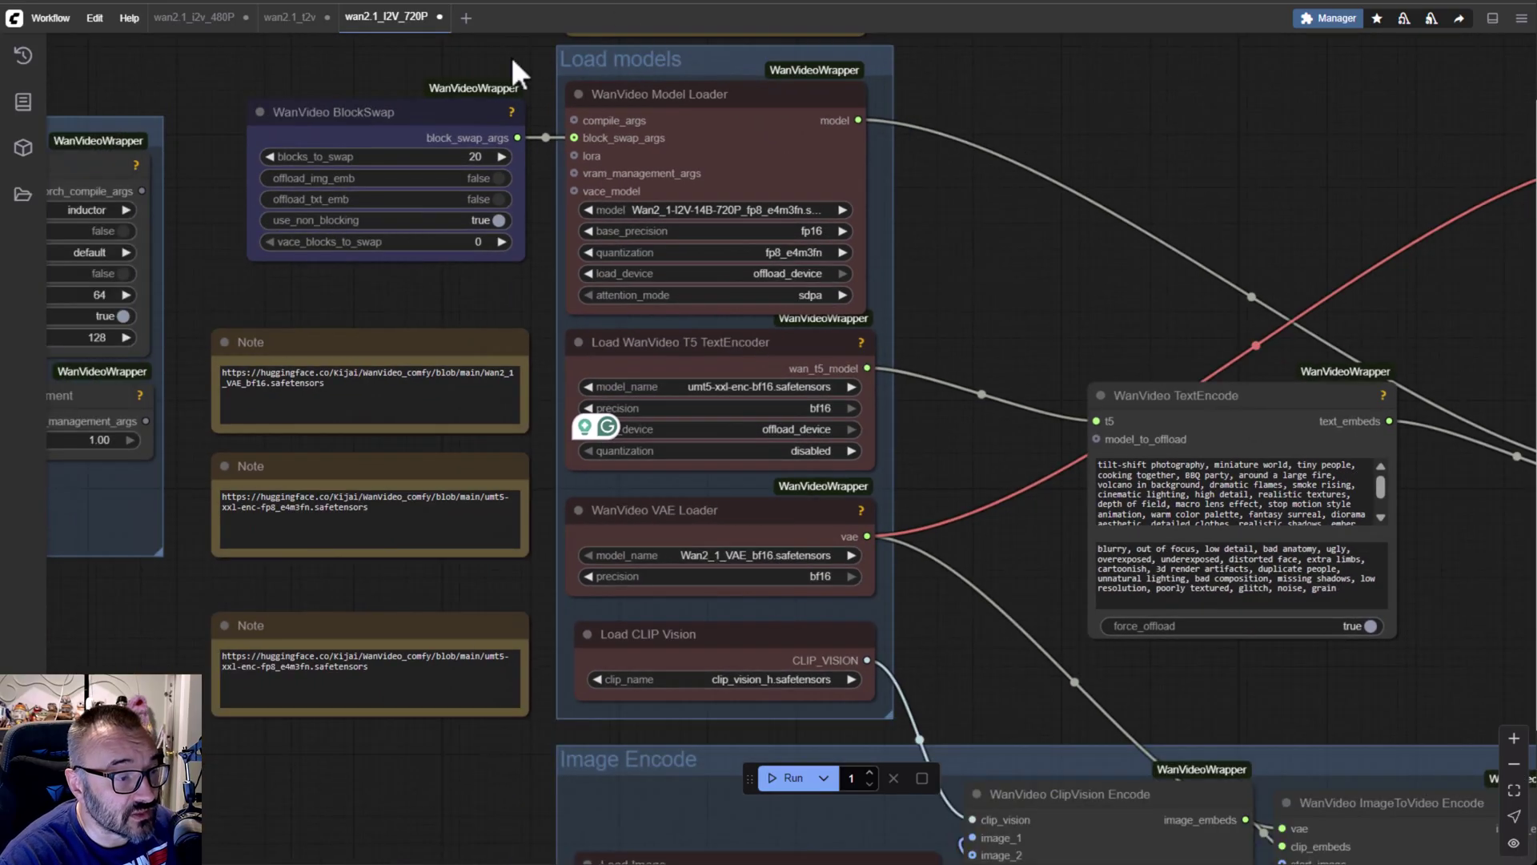
pyautogui.scroll(5, 771, 471)
pyautogui.moveTo(1055, 579); pyautogui.dragTo(976, 534)
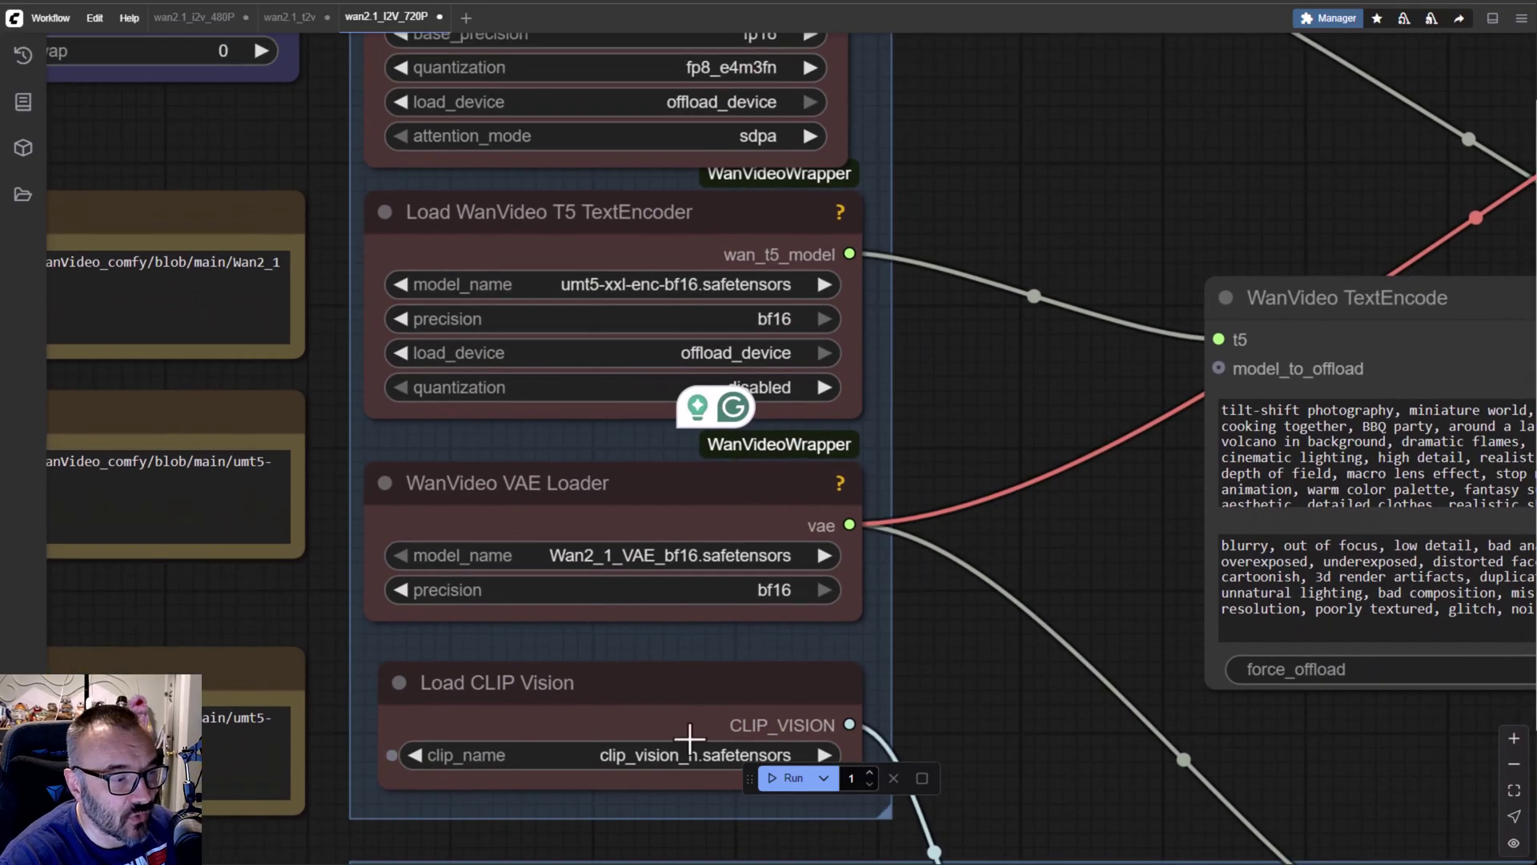
pyautogui.scroll(-5, 972, 476)
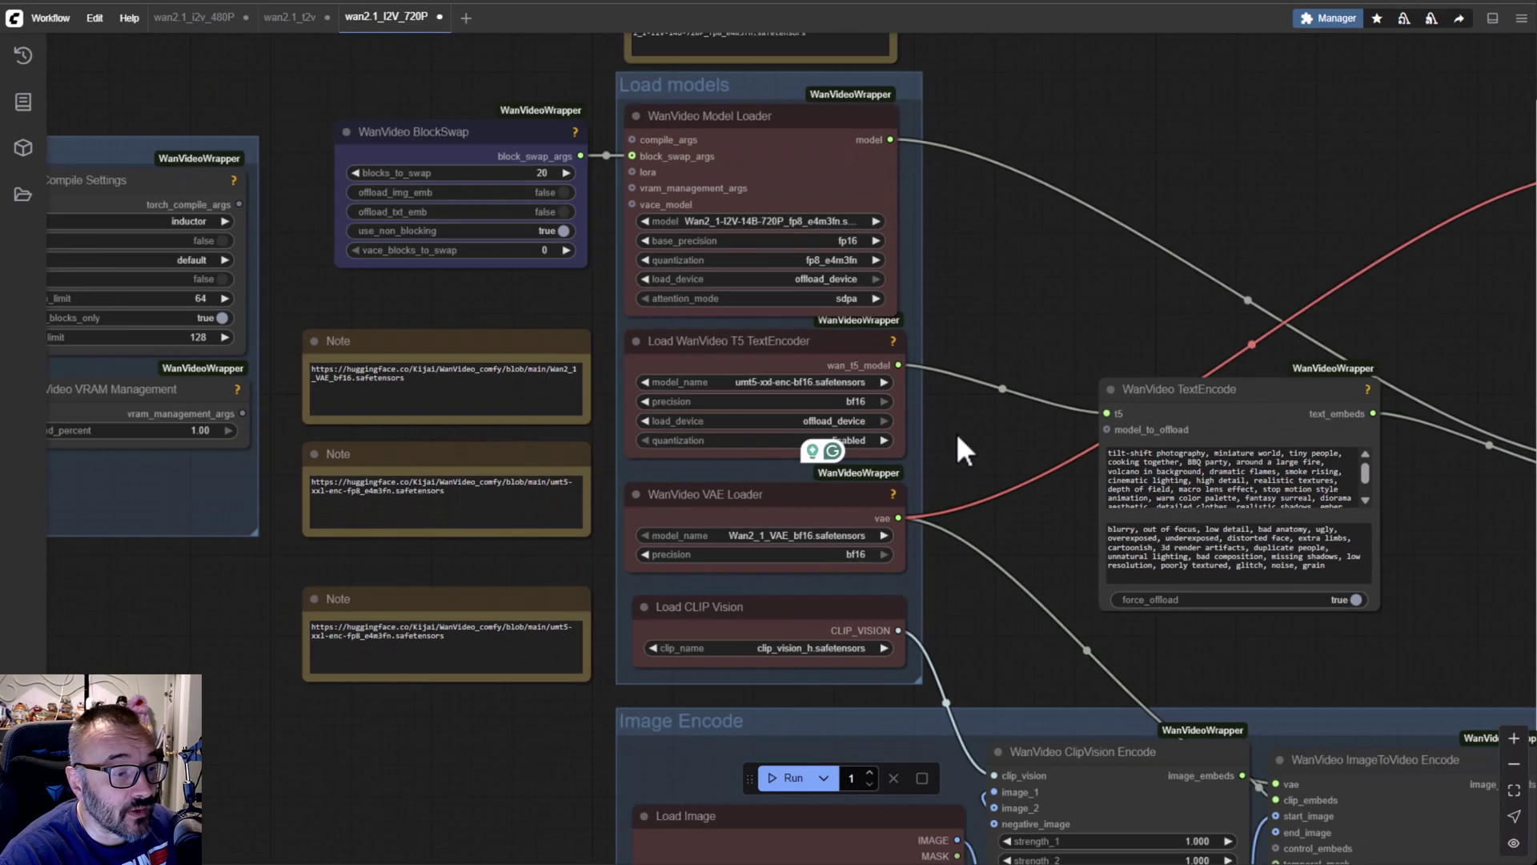
# Step: Examine the Image Encode group's Load Image, ClipVision Encode, Resize Image and ImageToVideo Encode nodes and the neighbouring Enhance-A-Video and TeaCache nodes
pyautogui.moveTo(977, 353); pyautogui.dragTo(701, 16)
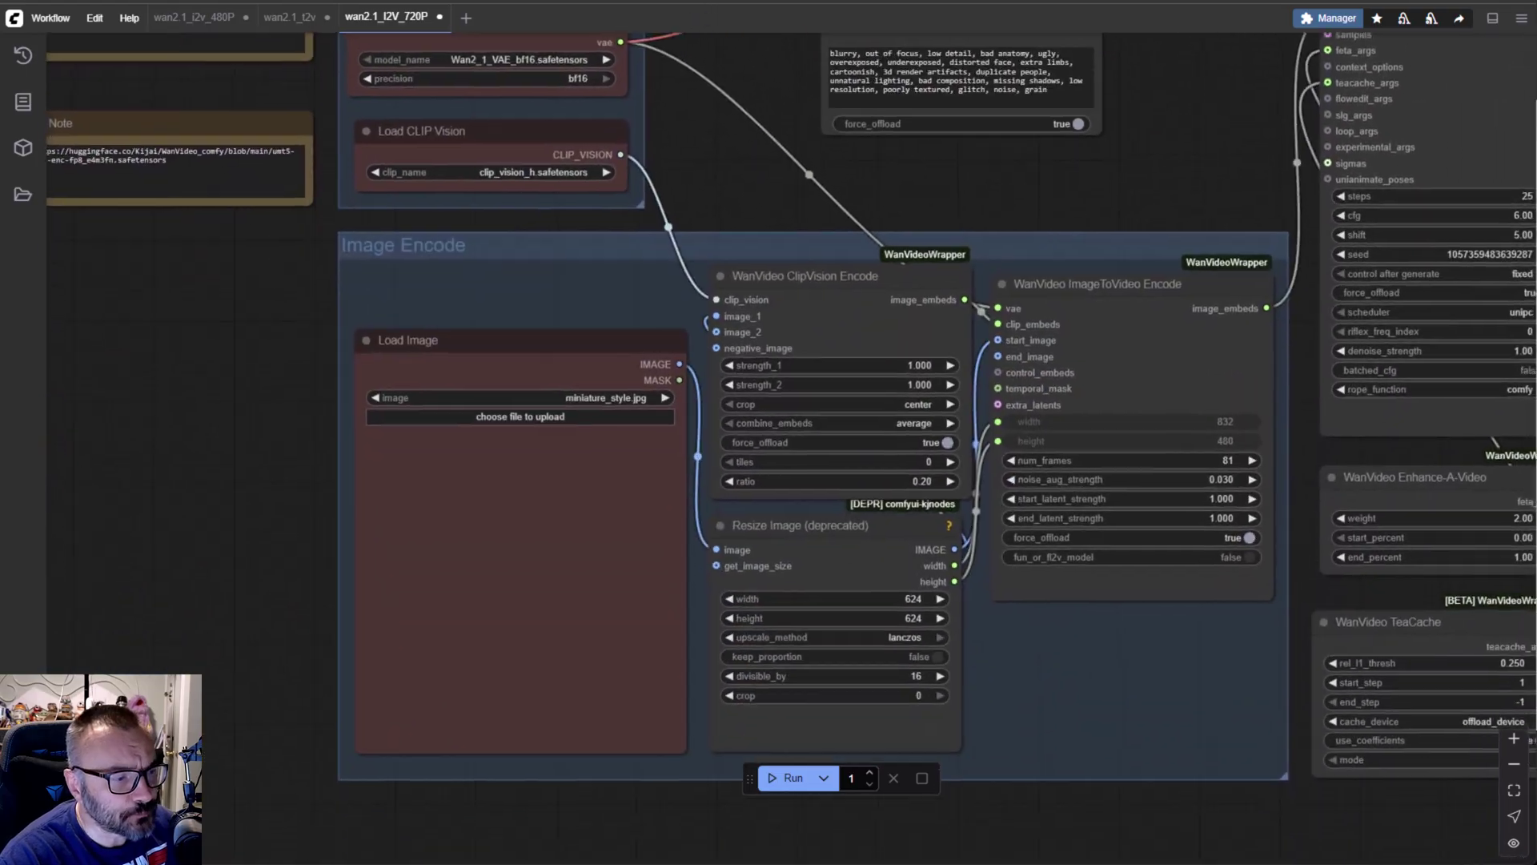
pyautogui.moveTo(171, 397); pyautogui.dragTo(154, 330)
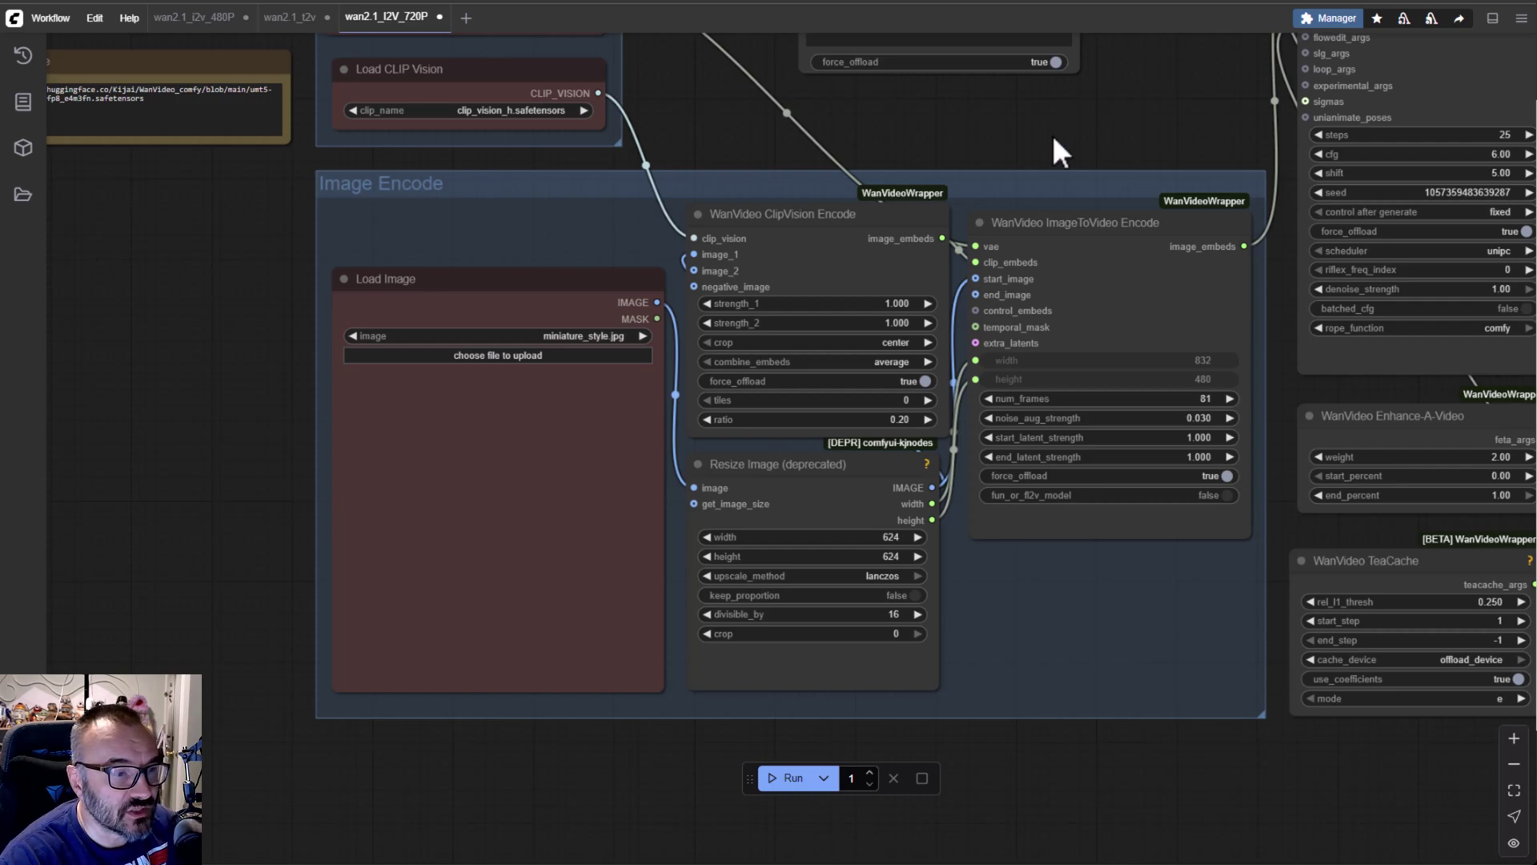
pyautogui.moveTo(1054, 137); pyautogui.dragTo(661, 192)
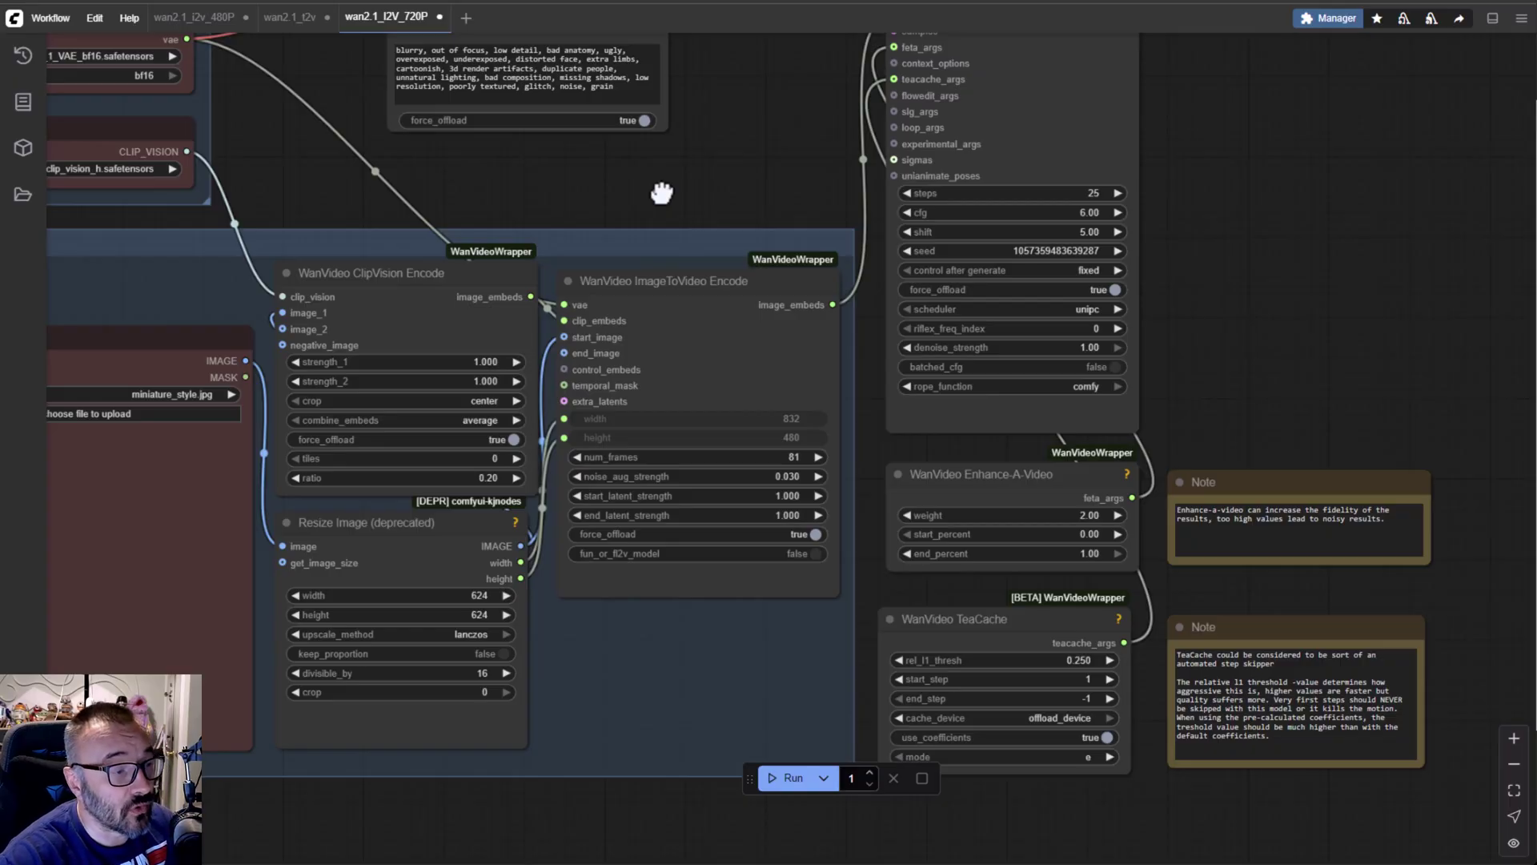
pyautogui.scroll(-2, 558, 218)
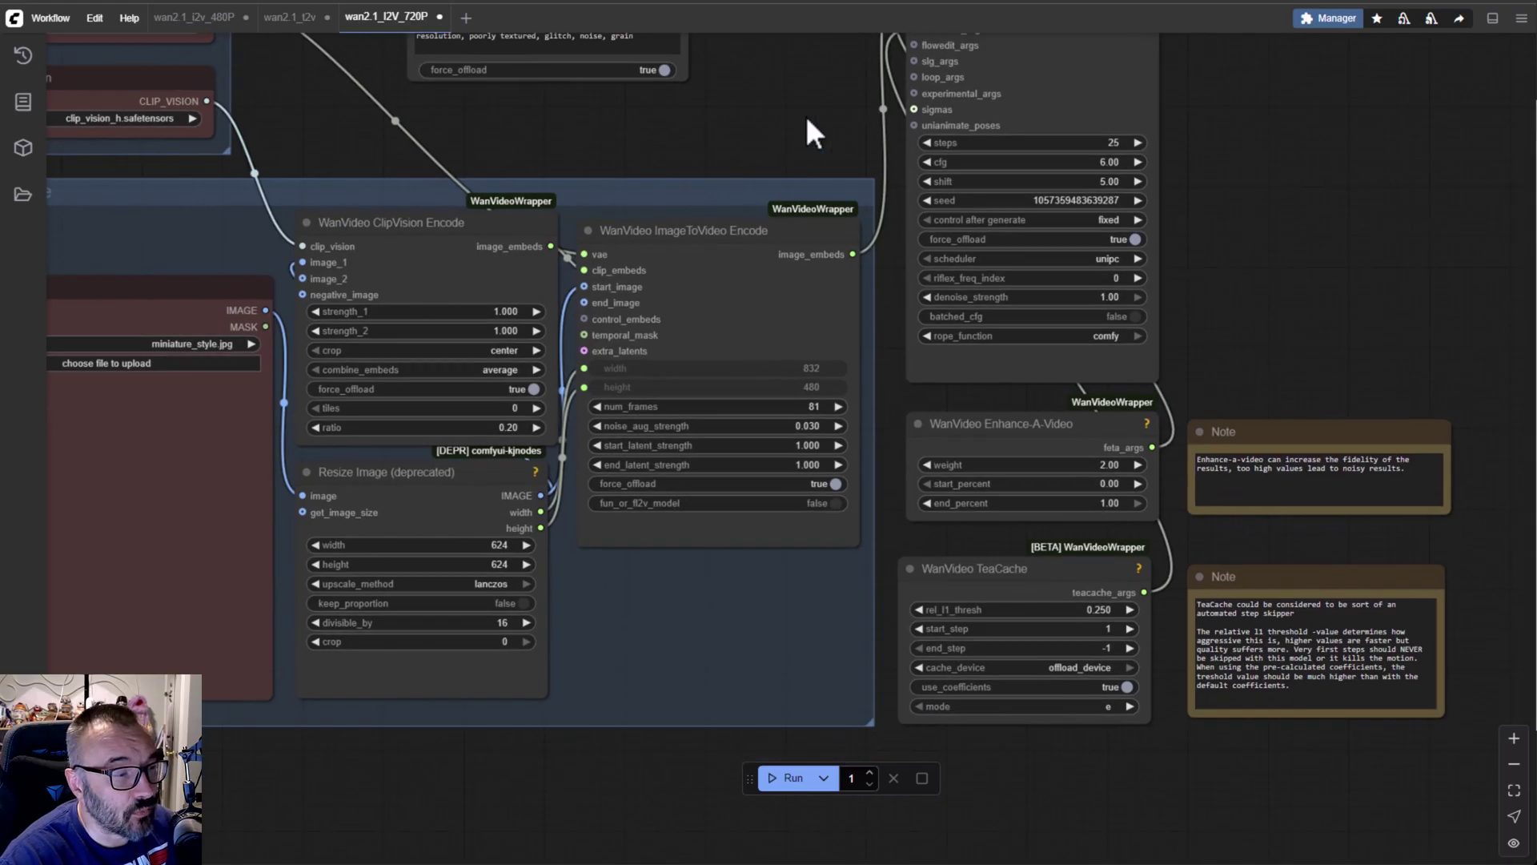
# Step: Examine the WanVideo TextEncode prompts and how they feed the WanVideo Sampler, Decode and Video Combine nodes
pyautogui.moveTo(809, 131); pyautogui.dragTo(813, 370)
pyautogui.click(550, 249)
pyautogui.moveTo(546, 243)
pyautogui.mouseDown()
pyautogui.moveTo(550, 213)
pyautogui.moveTo(538, 229)
pyautogui.mouseUp()
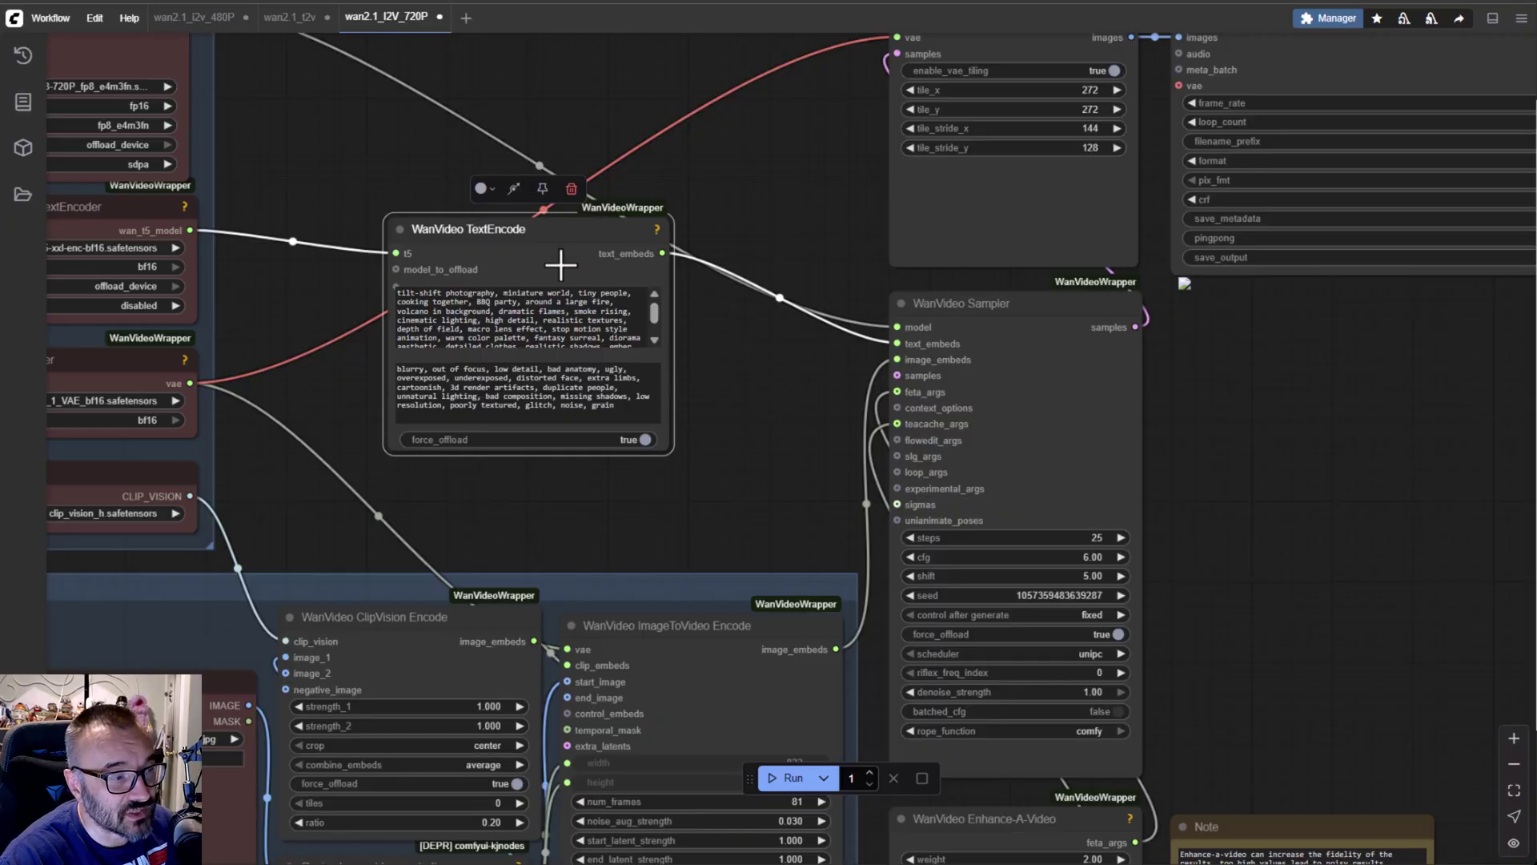
pyautogui.moveTo(540, 246); pyautogui.dragTo(541, 249)
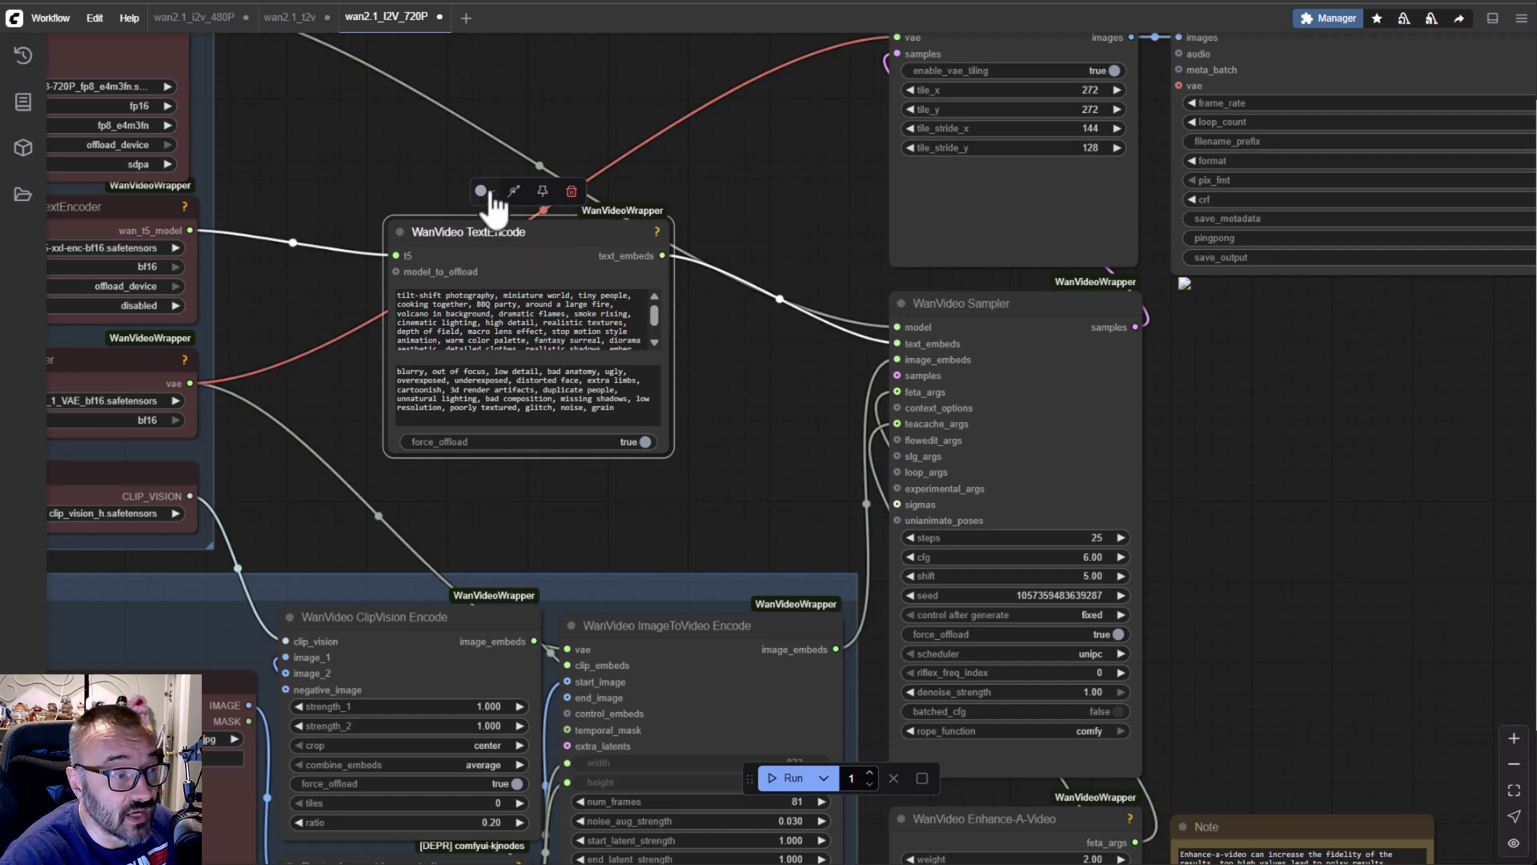
pyautogui.moveTo(721, 446); pyautogui.dragTo(723, 0)
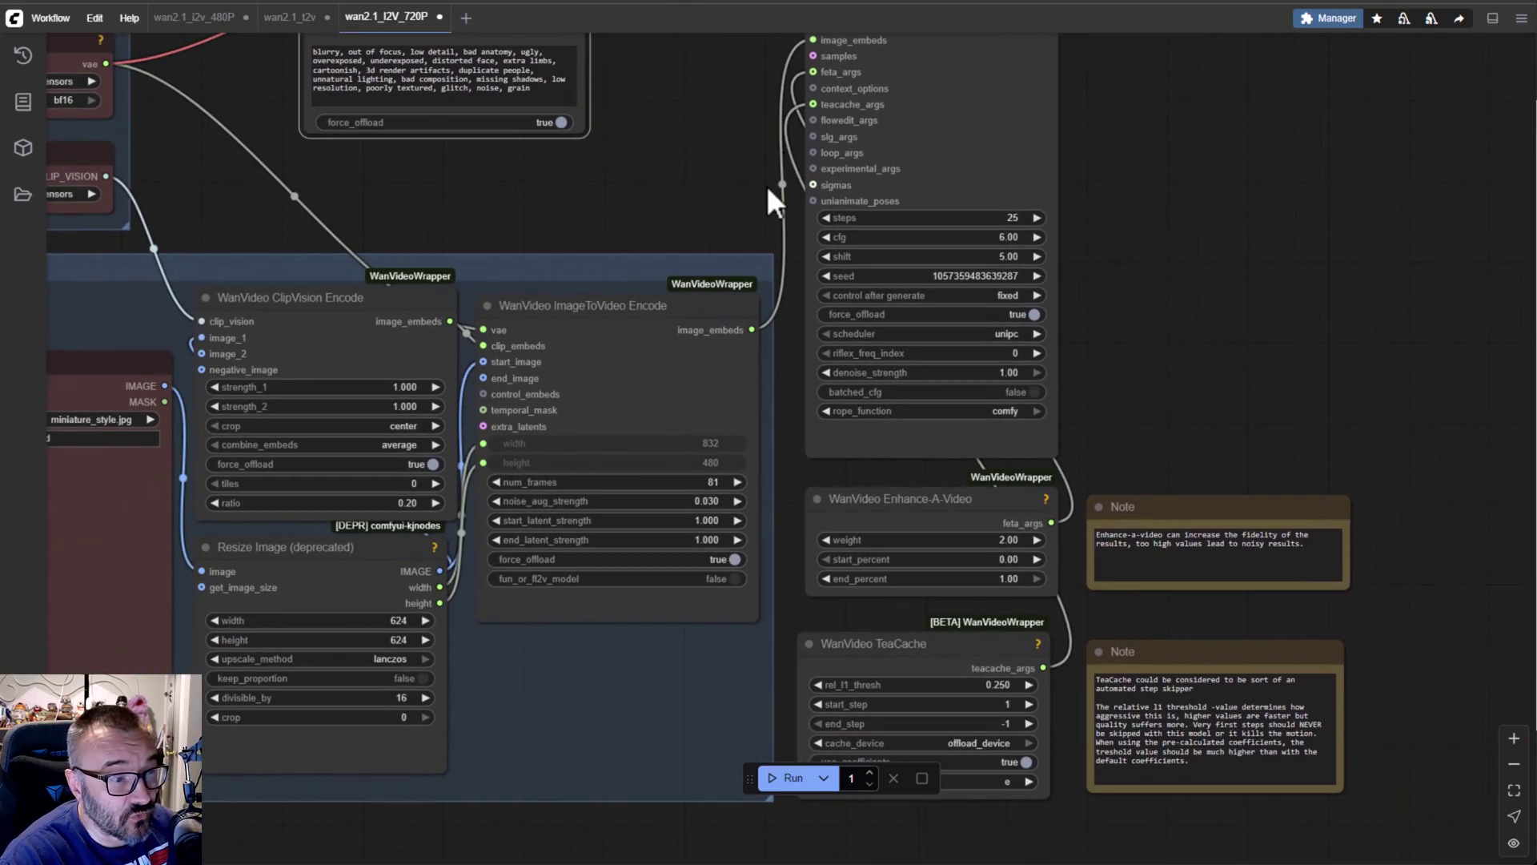
pyautogui.moveTo(766, 185); pyautogui.dragTo(362, 553)
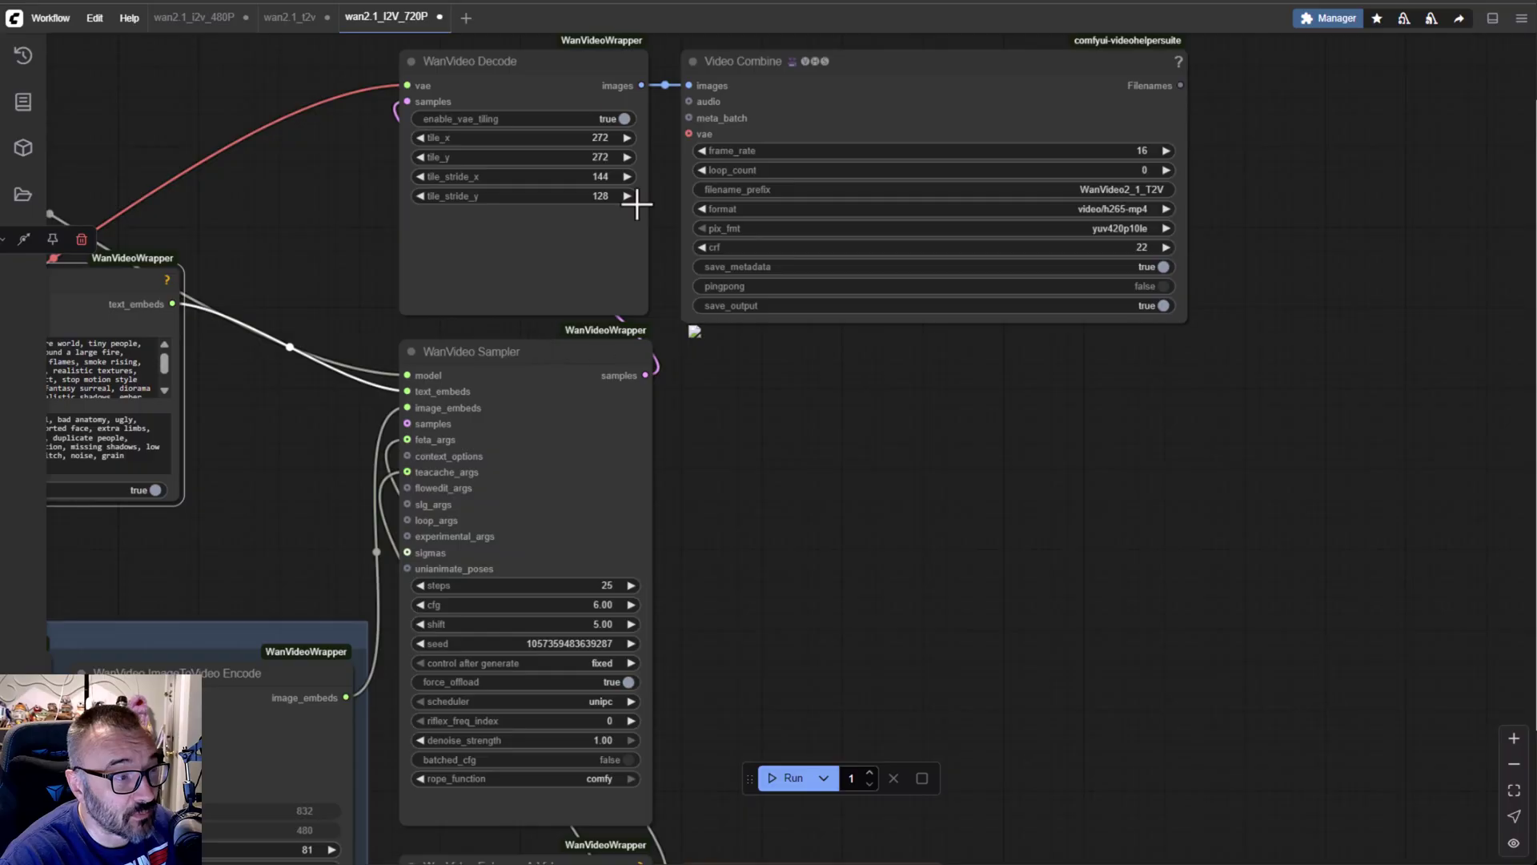
# Step: Set the output format of the Video Combine node to video/h264-mp4
pyautogui.moveTo(702, 627); pyautogui.dragTo(847, 0)
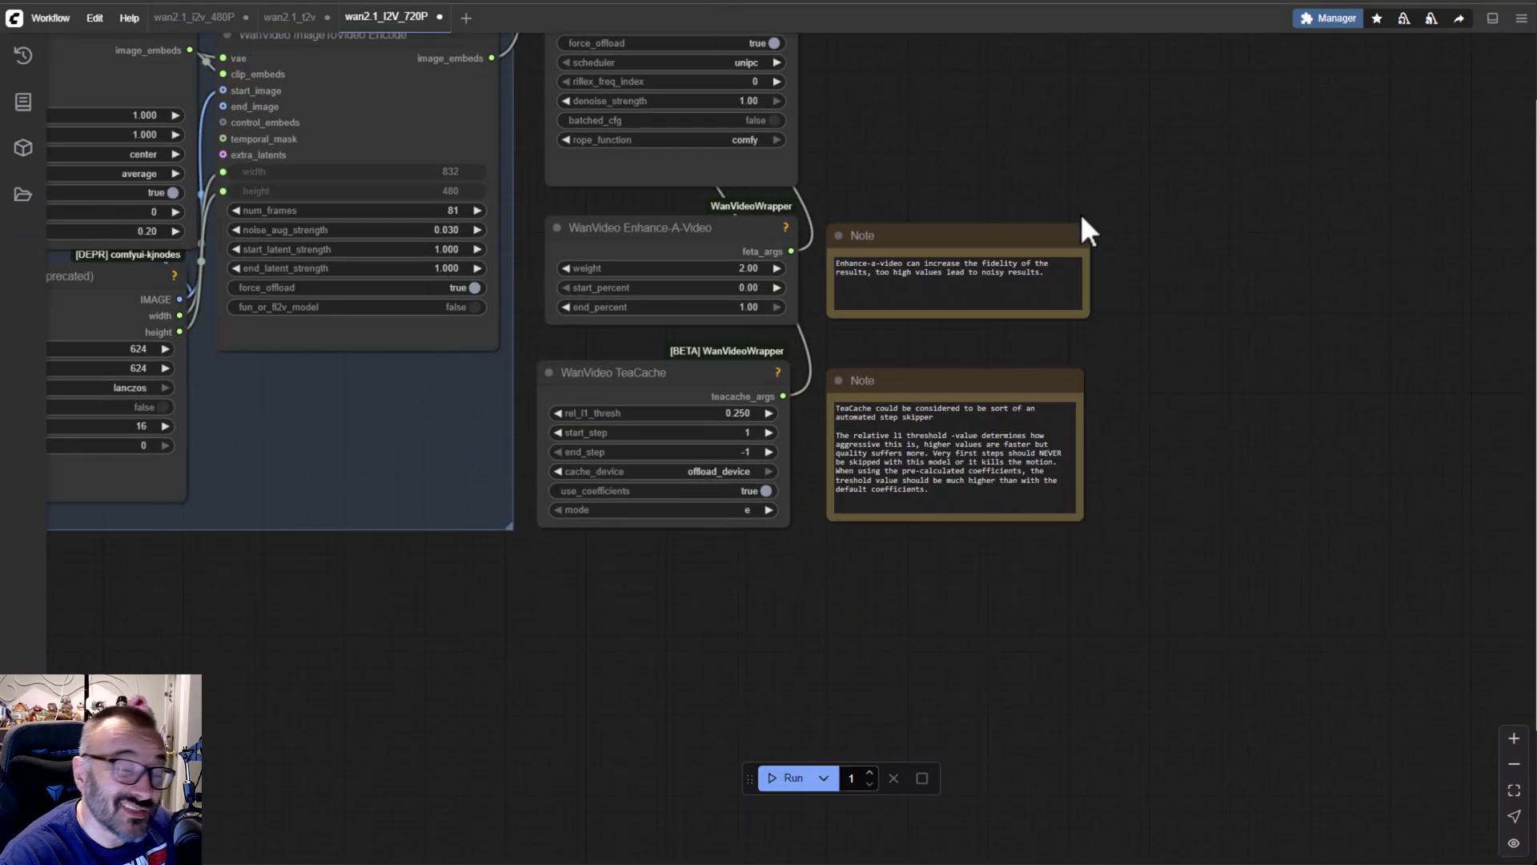
pyautogui.moveTo(1042, 156); pyautogui.dragTo(1107, 398)
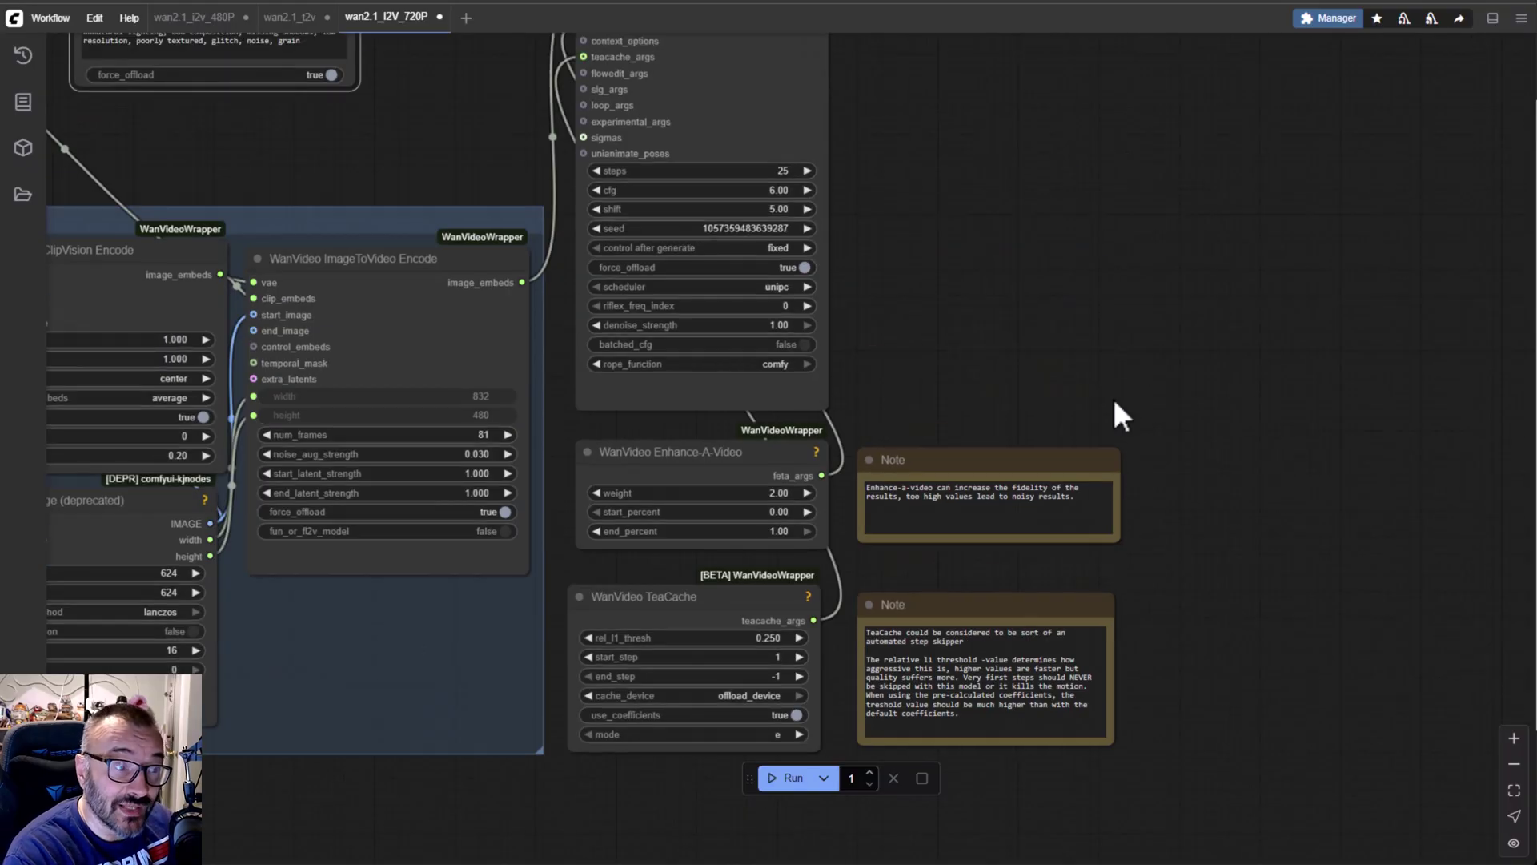
pyautogui.moveTo(1118, 44); pyautogui.dragTo(1156, 713)
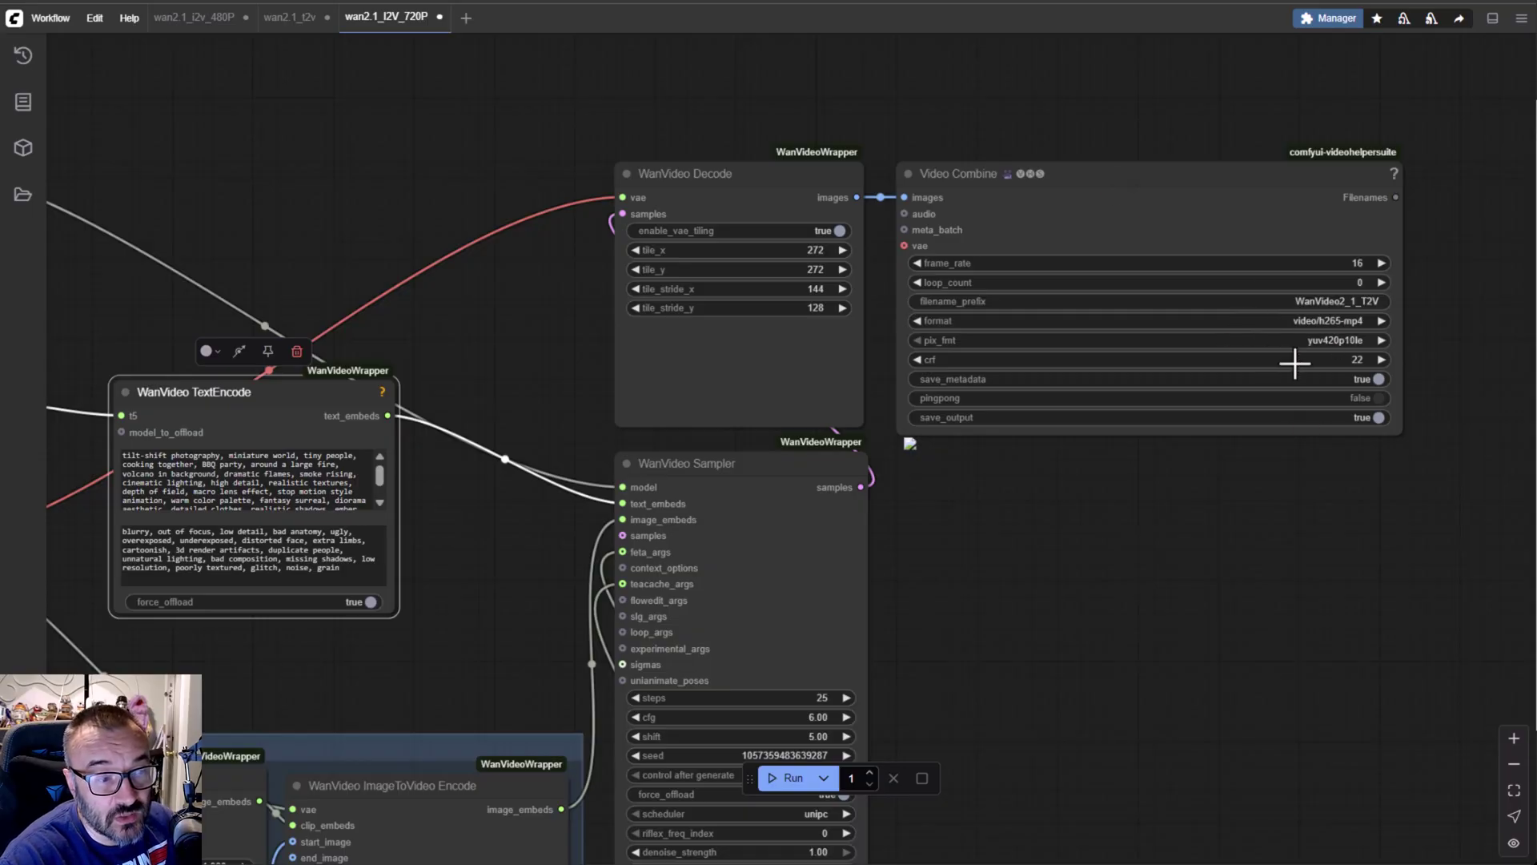
pyautogui.click(1295, 320)
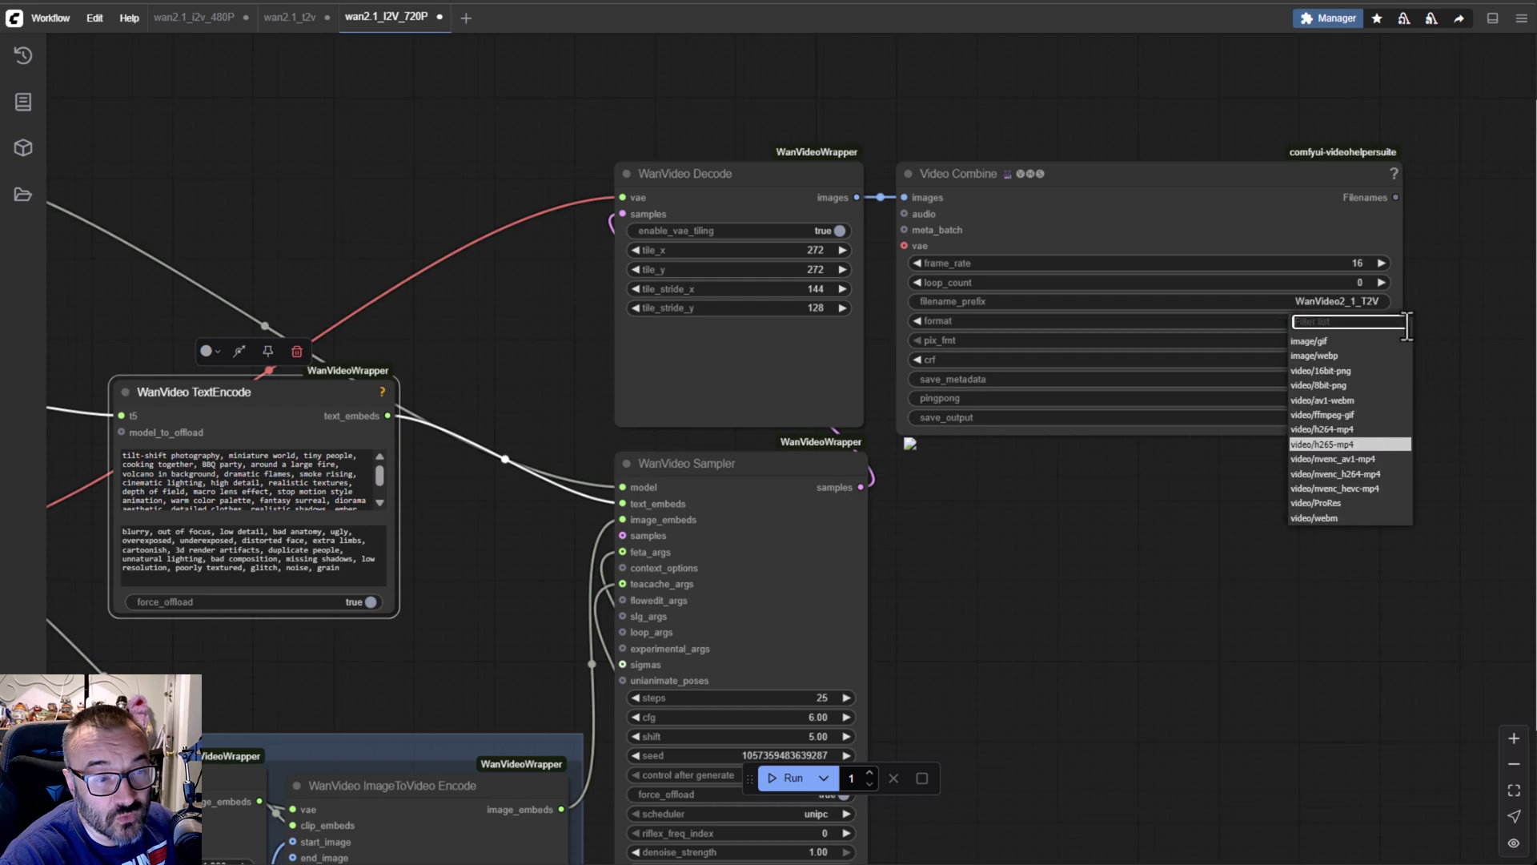
pyautogui.click(1317, 430)
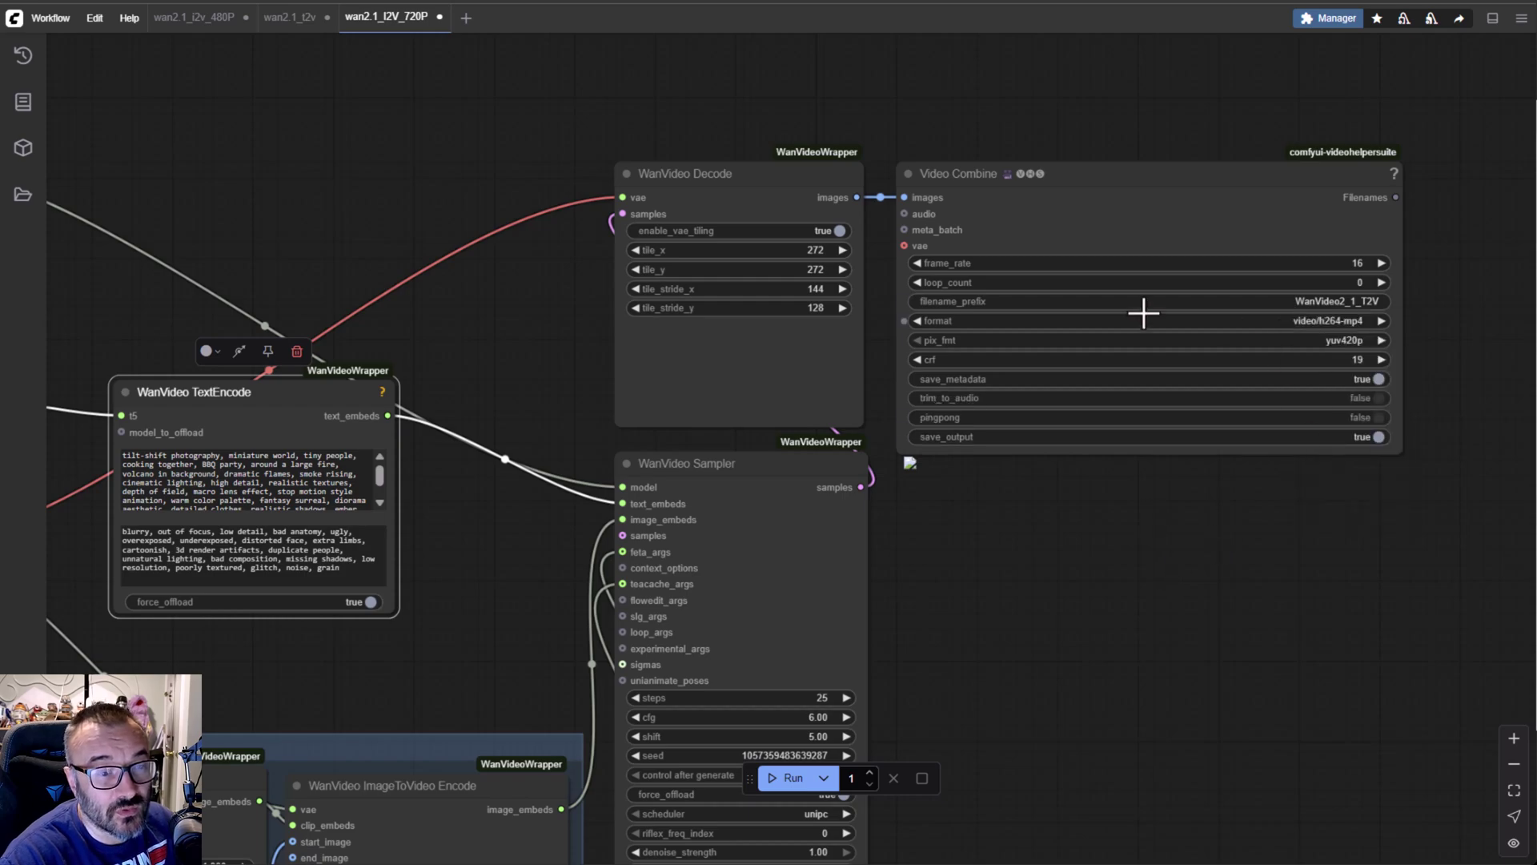
pyautogui.click(1329, 321)
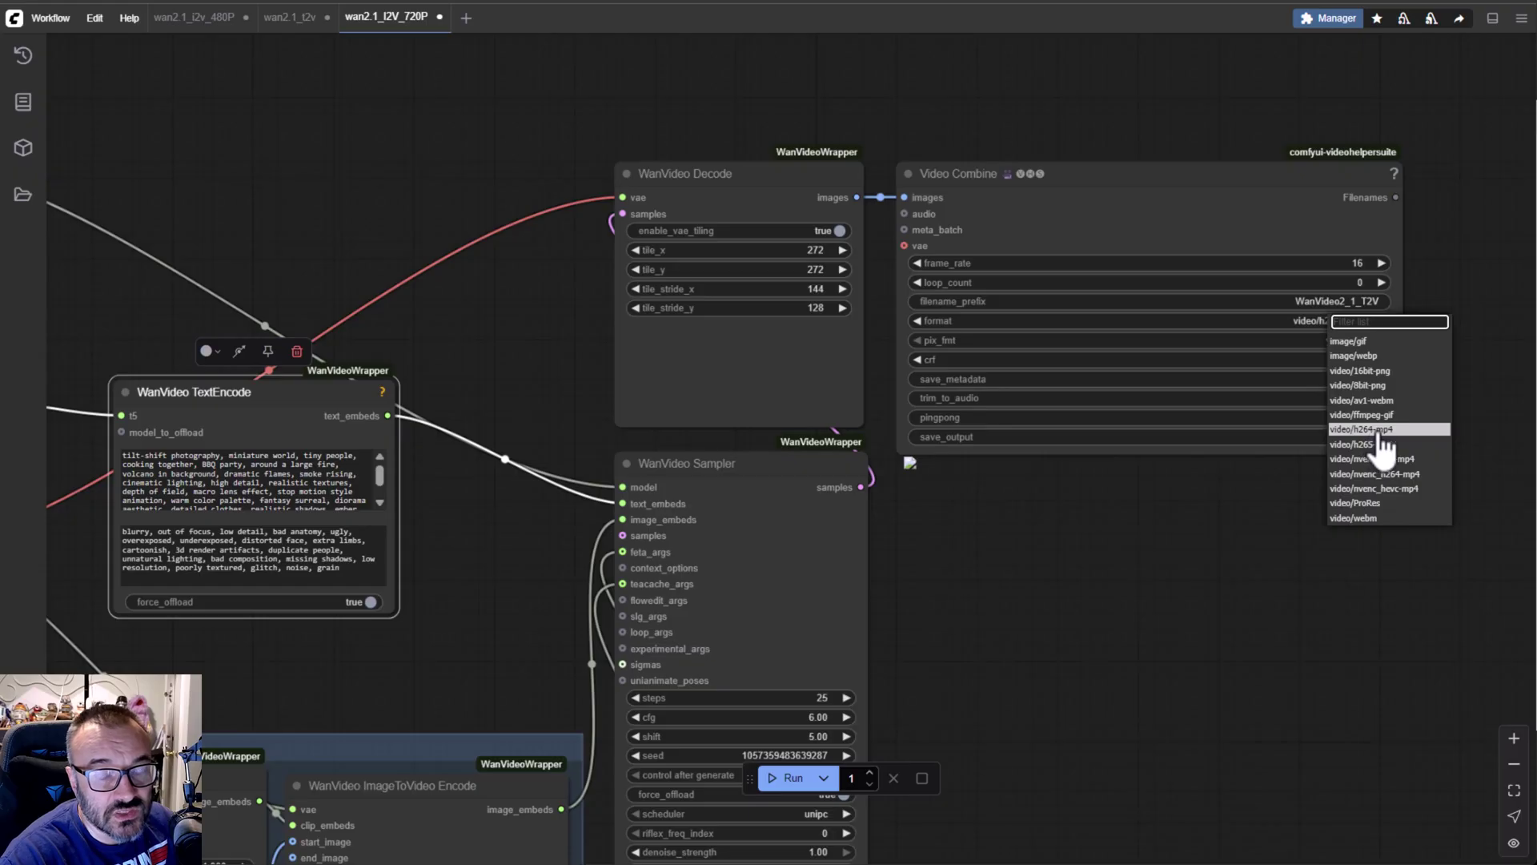
pyautogui.click(1381, 433)
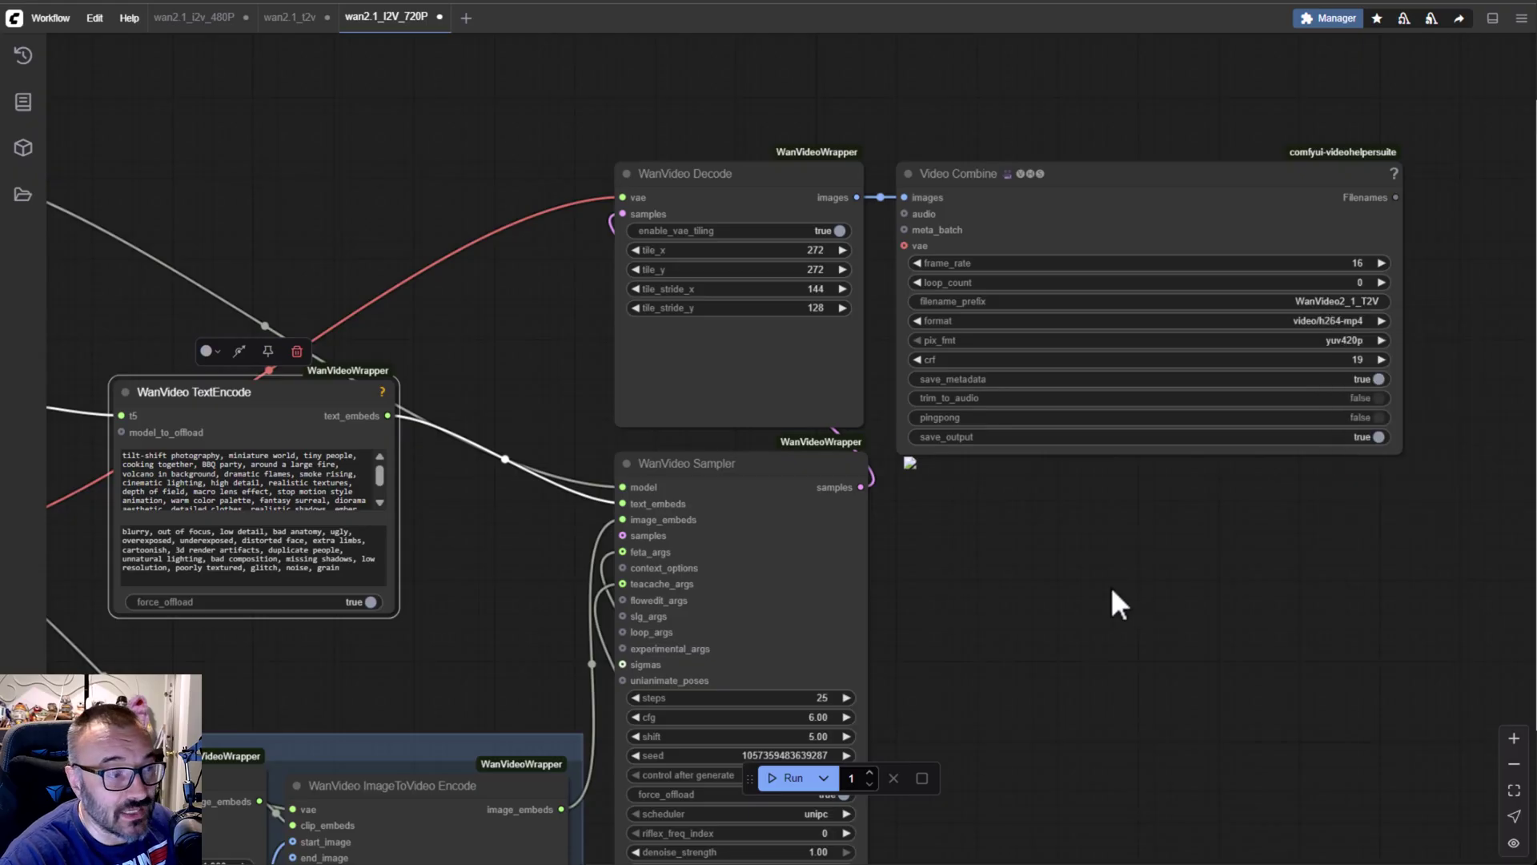
# Step: Review the 720P workflow's path from the Image Encode group through the WanVideo Sampler and Decode to Video Combine
pyautogui.moveTo(1112, 586); pyautogui.dragTo(1199, 526)
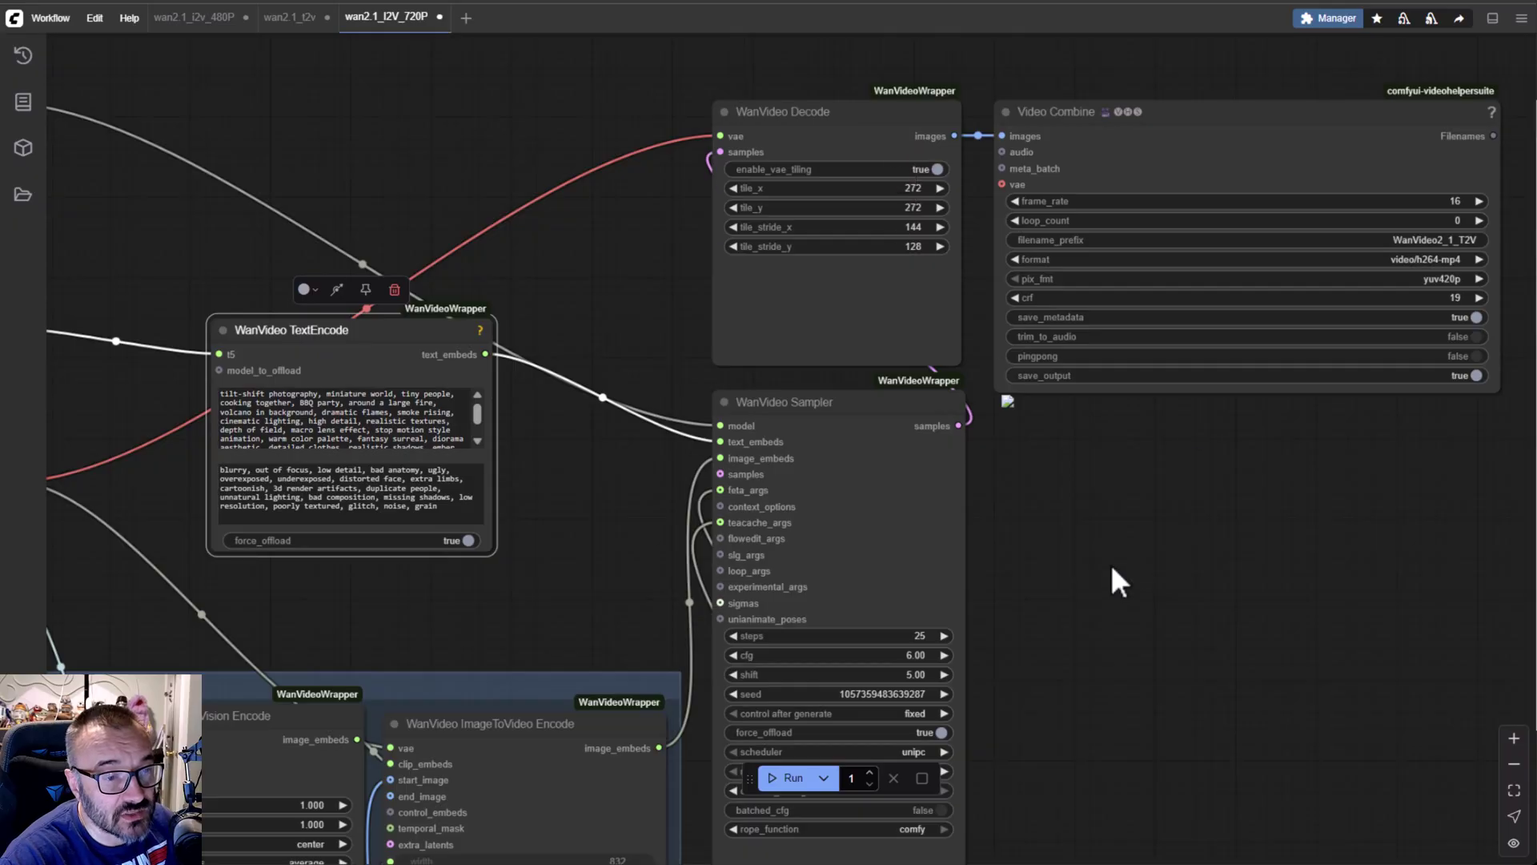
pyautogui.moveTo(1115, 584); pyautogui.dragTo(1071, 513)
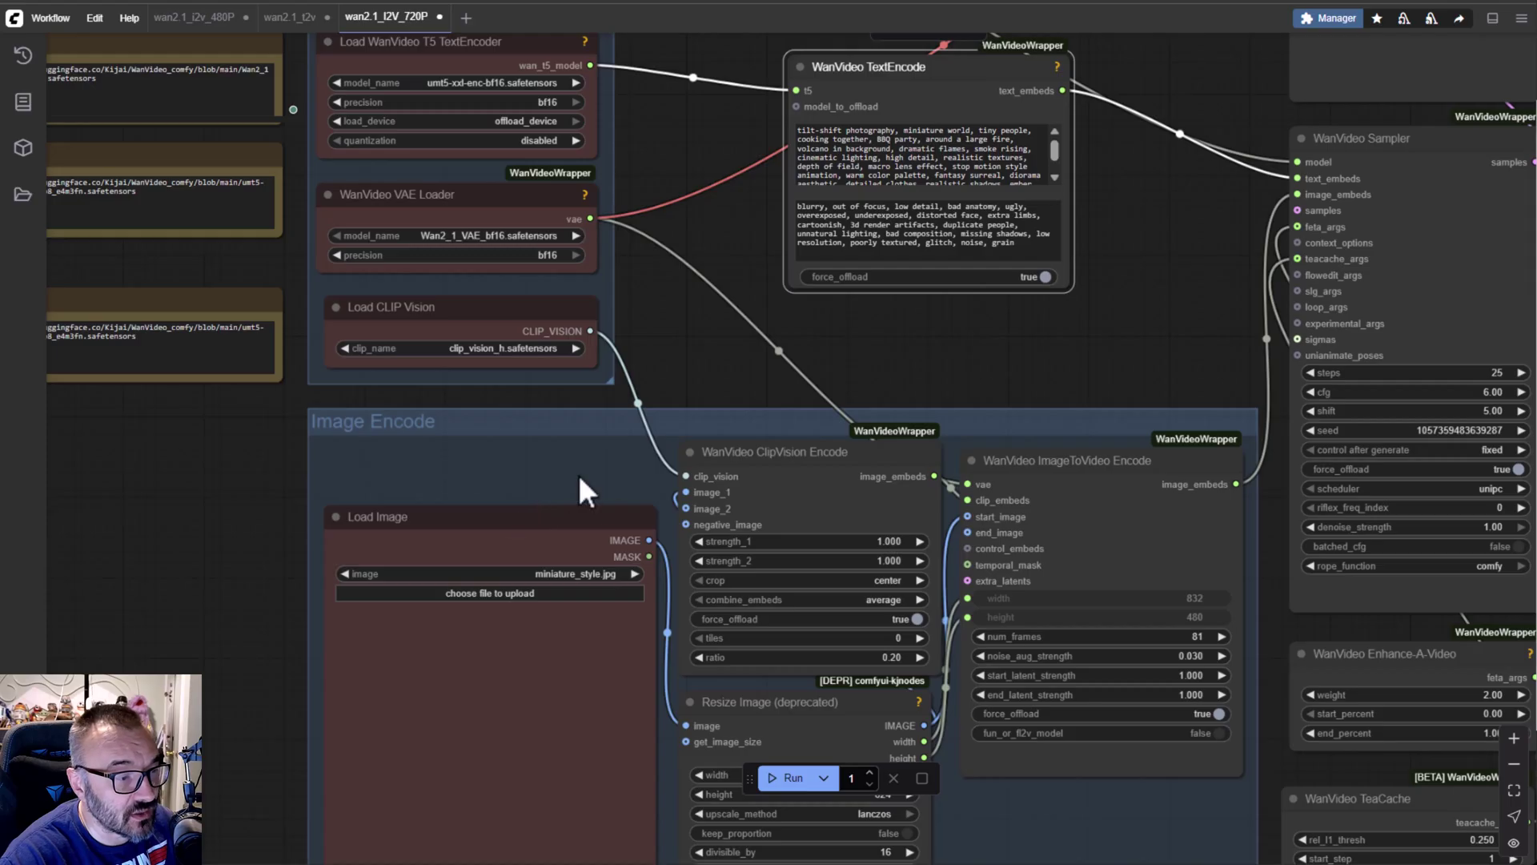
pyautogui.moveTo(583, 490); pyautogui.dragTo(353, 310)
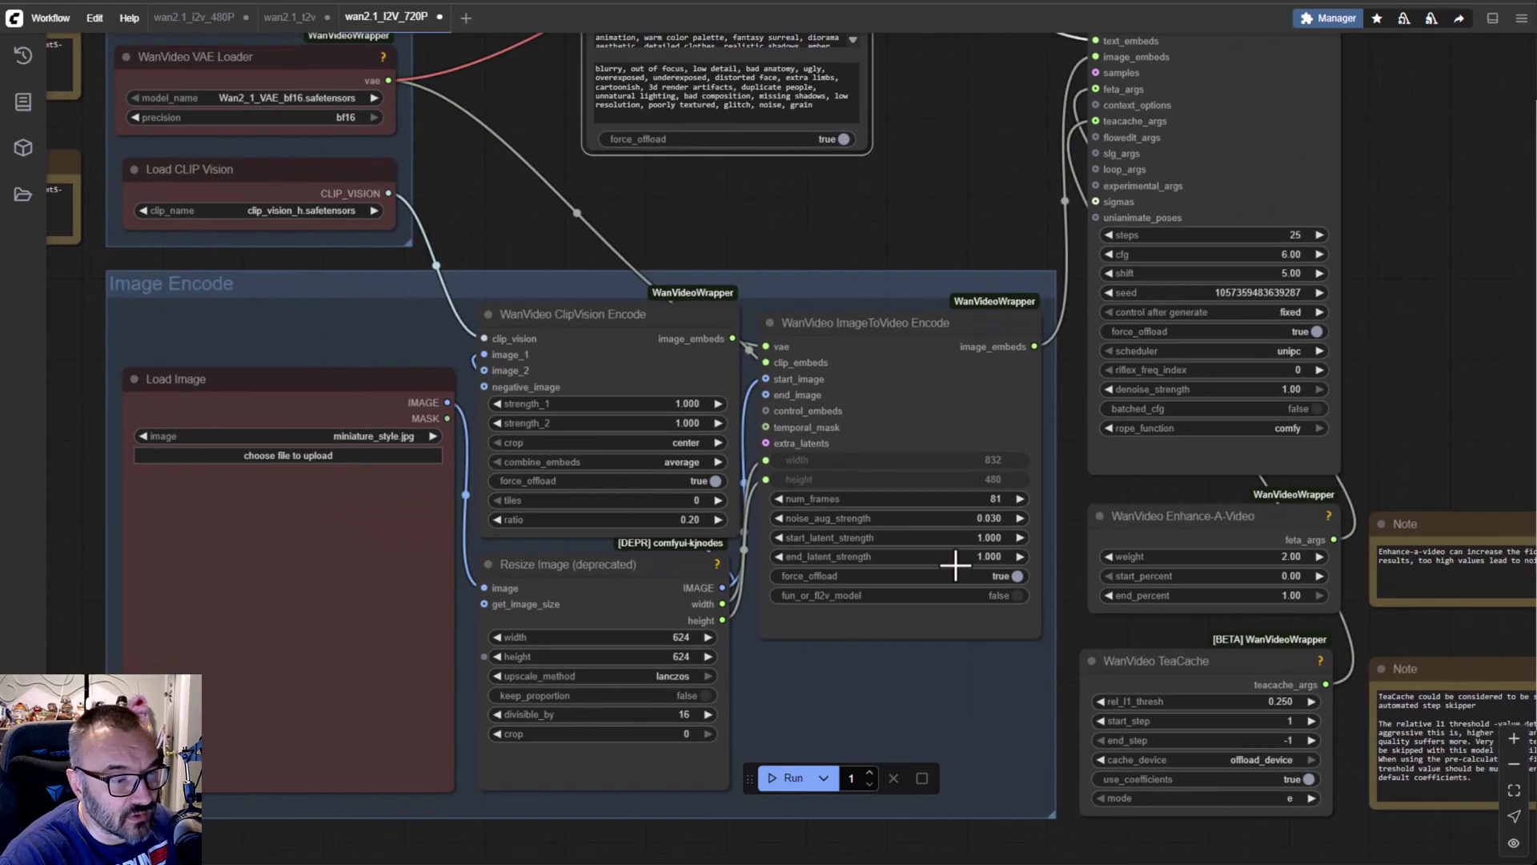
pyautogui.moveTo(954, 240); pyautogui.dragTo(841, 445)
pyautogui.moveTo(1331, 439); pyautogui.dragTo(1220, 499)
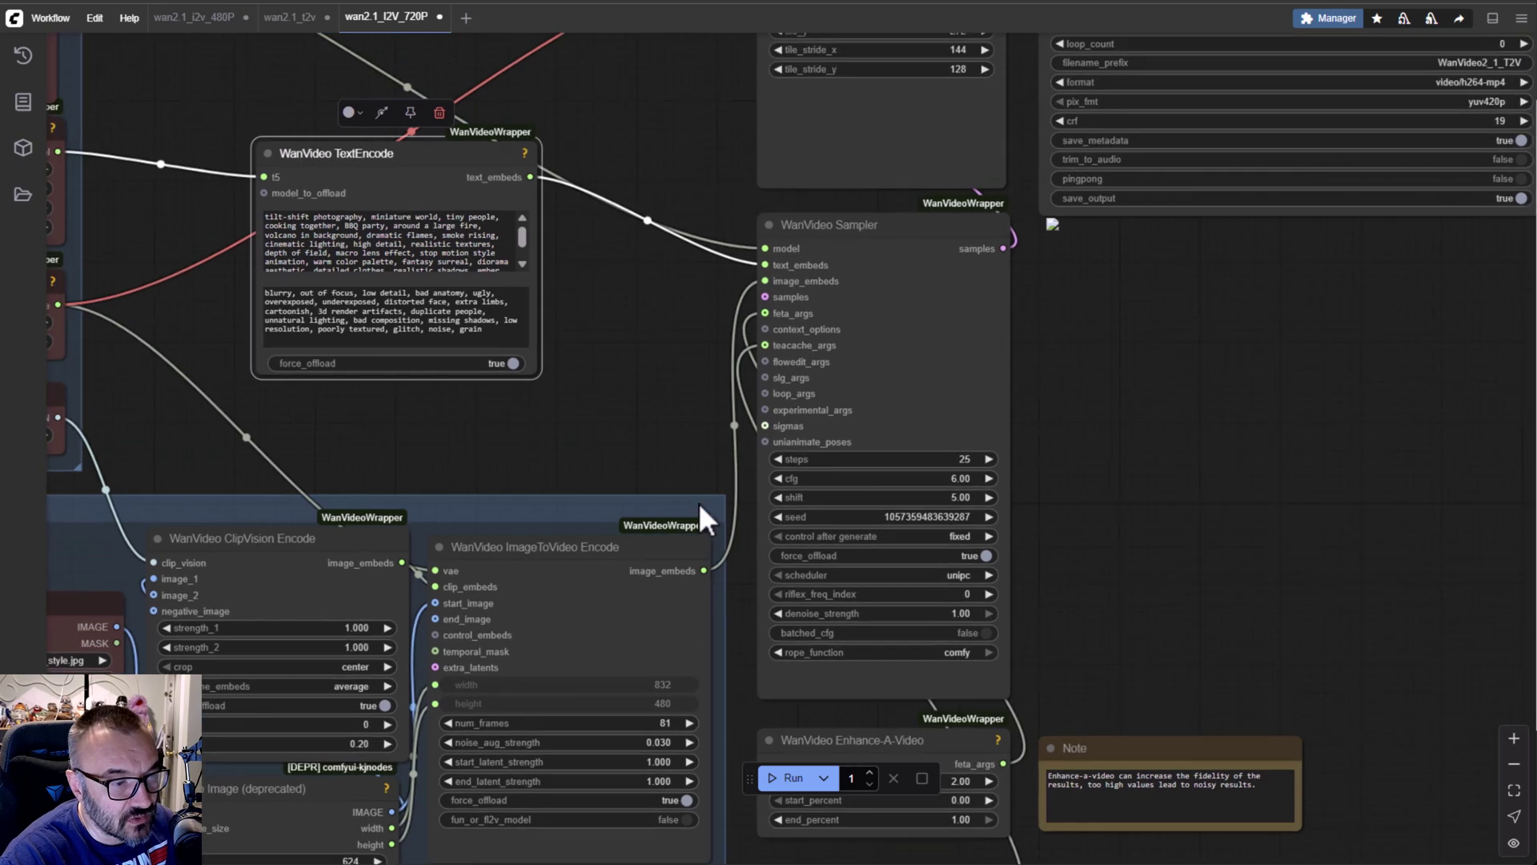
pyautogui.moveTo(1179, 566); pyautogui.dragTo(1146, 795)
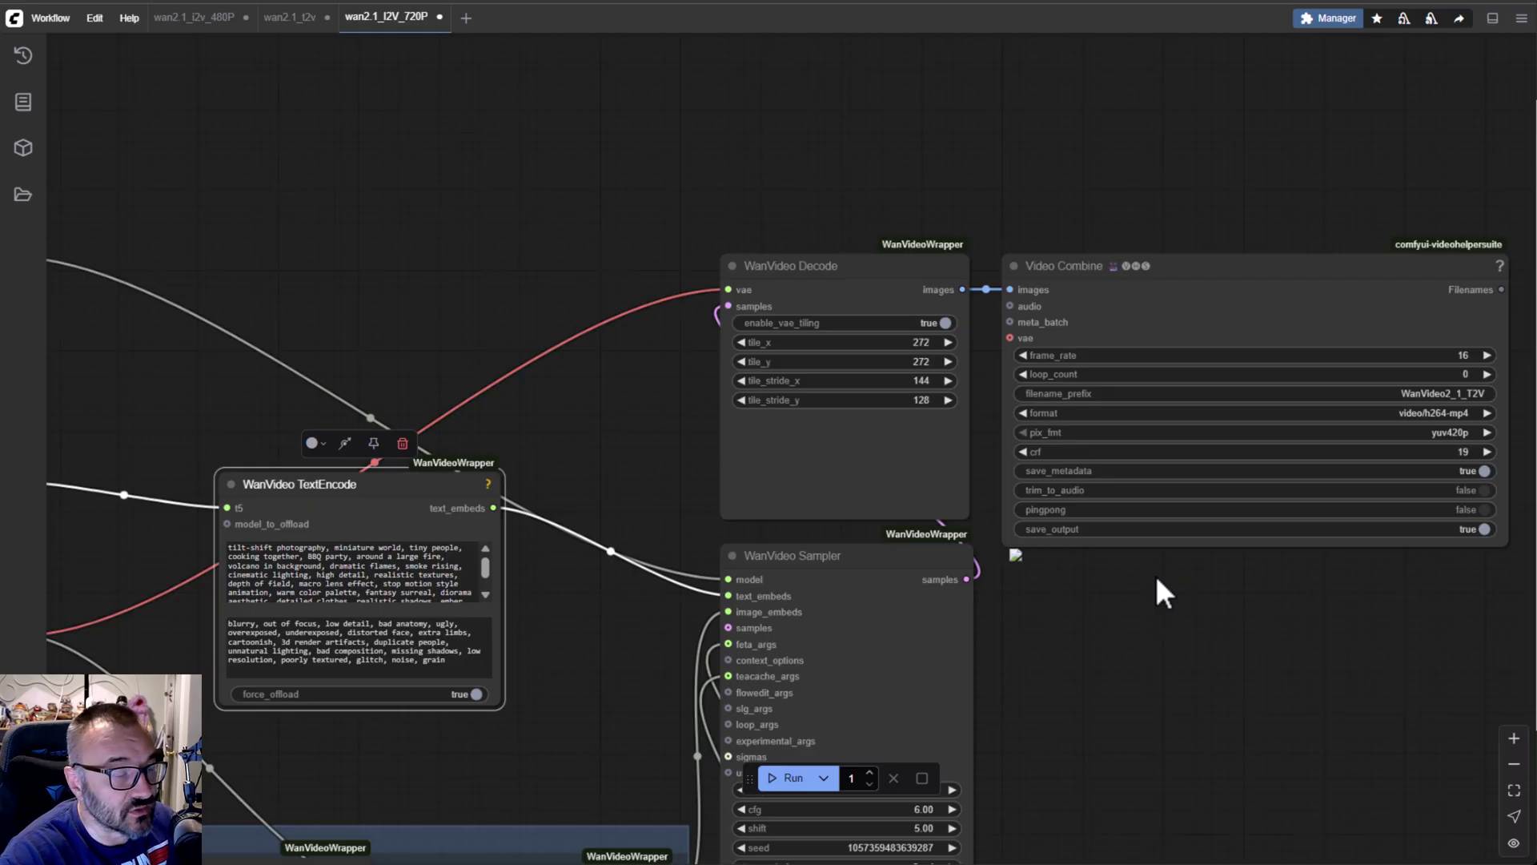
# Step: Switch to the wan2.1_i2v_480P workflow and look over its complete node graph
pyautogui.click(194, 16)
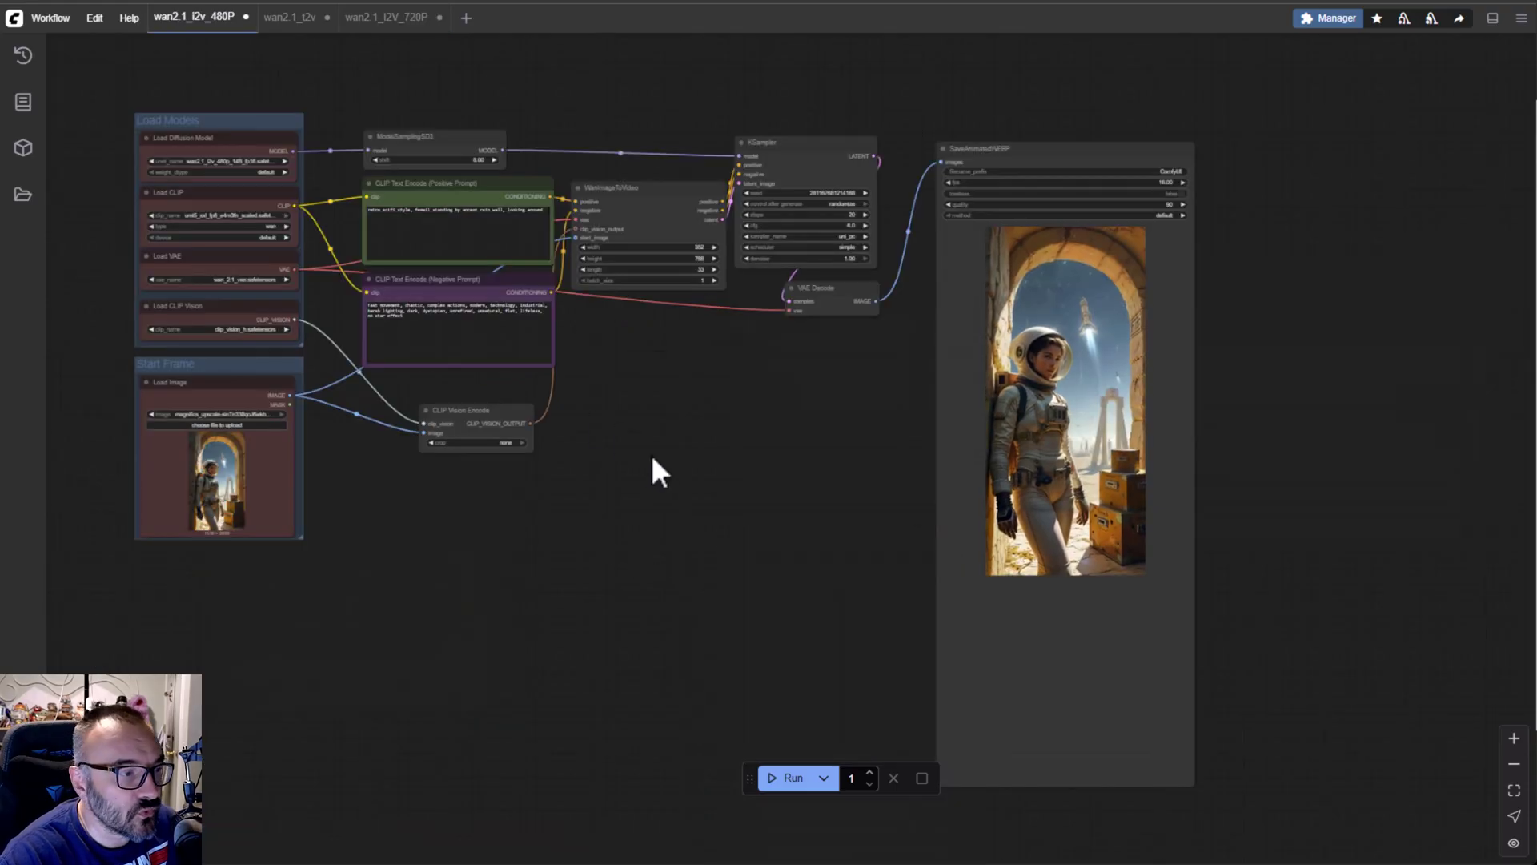
pyautogui.moveTo(651, 454); pyautogui.dragTo(734, 432)
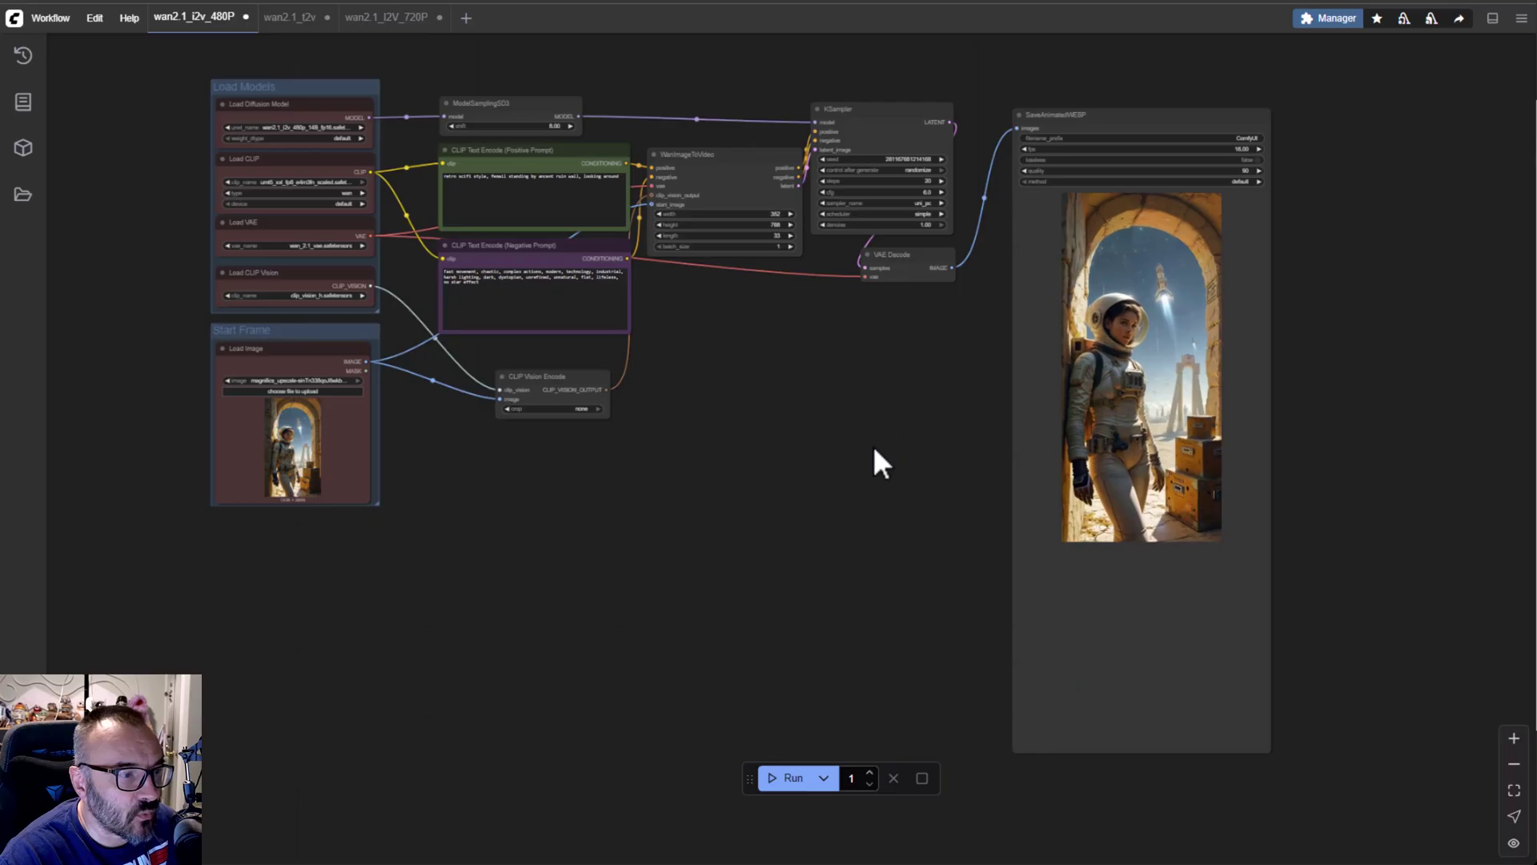